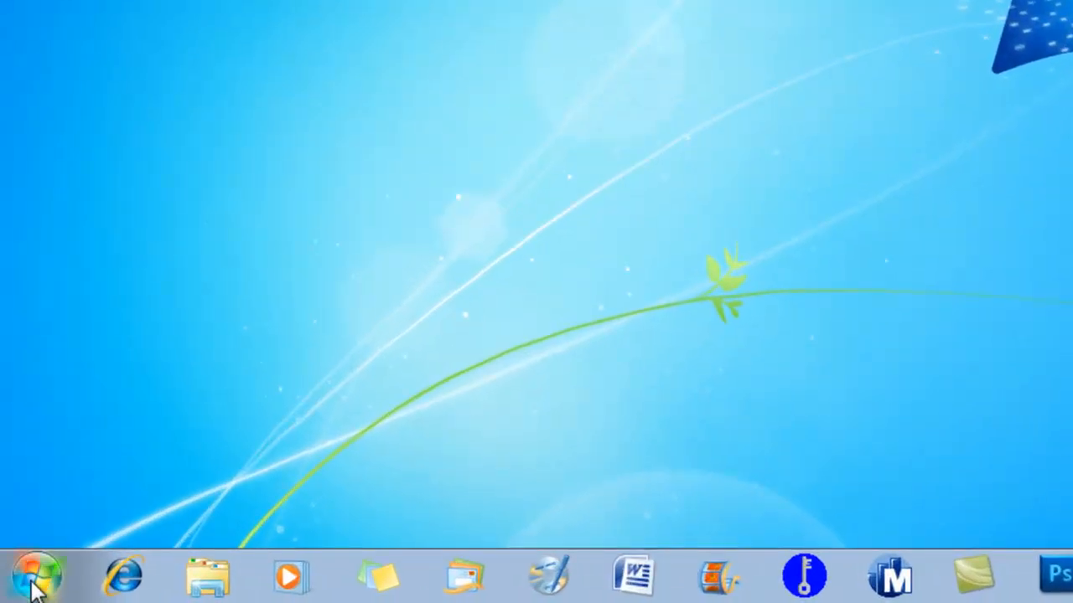
- Launch Windows Movie Maker 2.6 and show the Movie Tasks pane
left_click(35, 587)
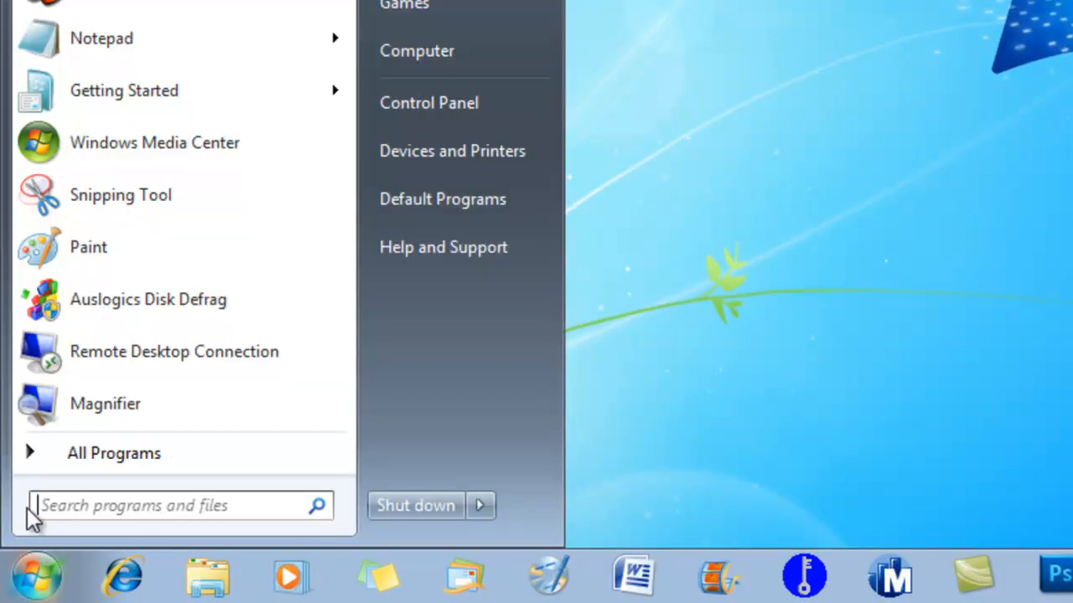
type("Movie")
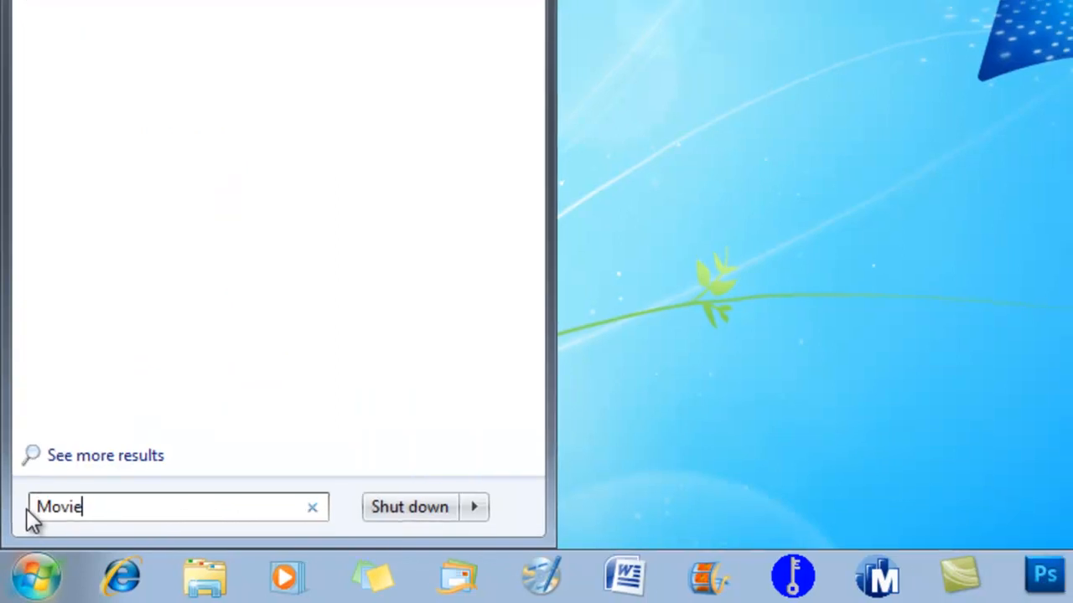
type(" Ma")
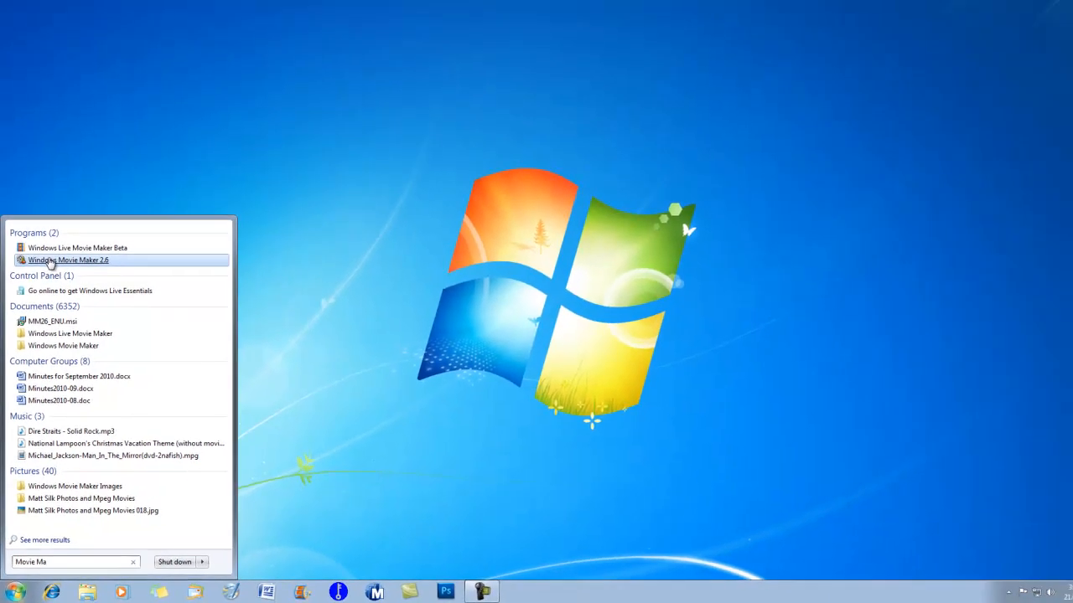
left_click(50, 261)
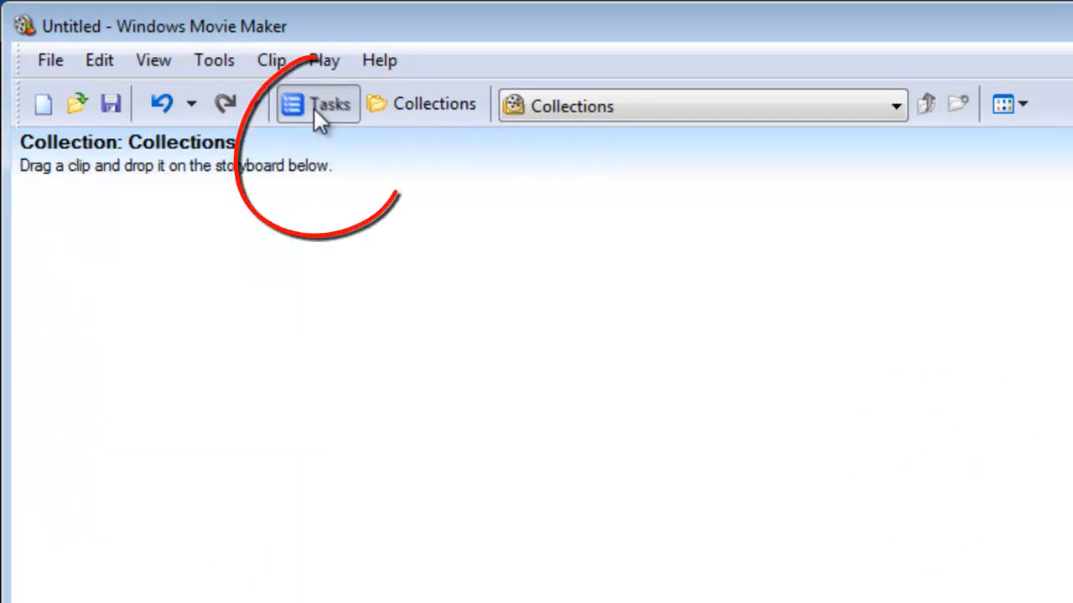
left_click(315, 109)
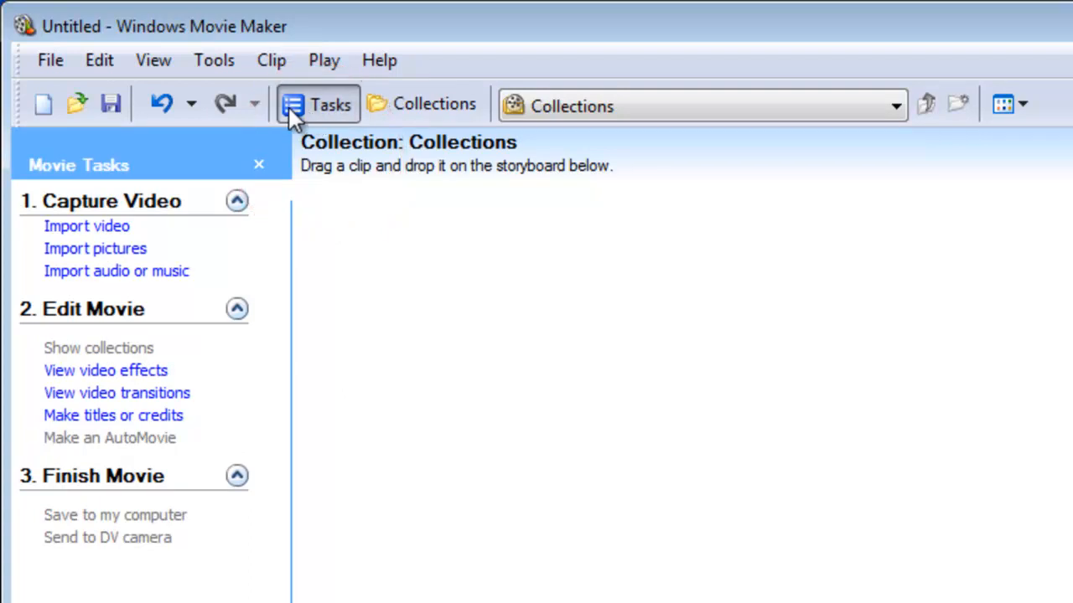
- Save the project as My Melbourne Movie in the Melbourne Movie folder
left_click(50, 60)
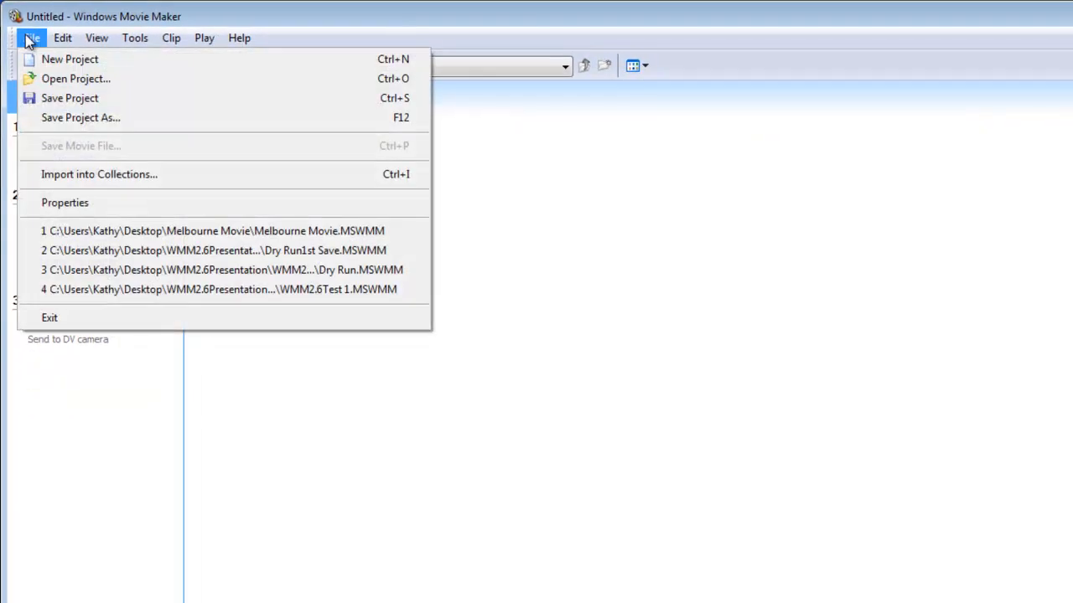
left_click(44, 105)
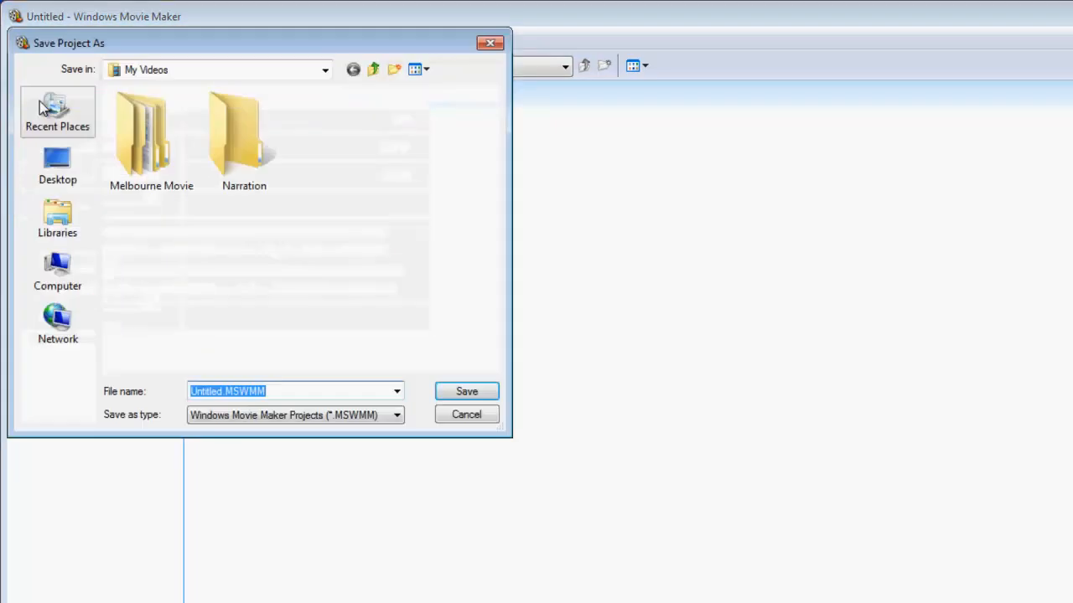
double_click(149, 159)
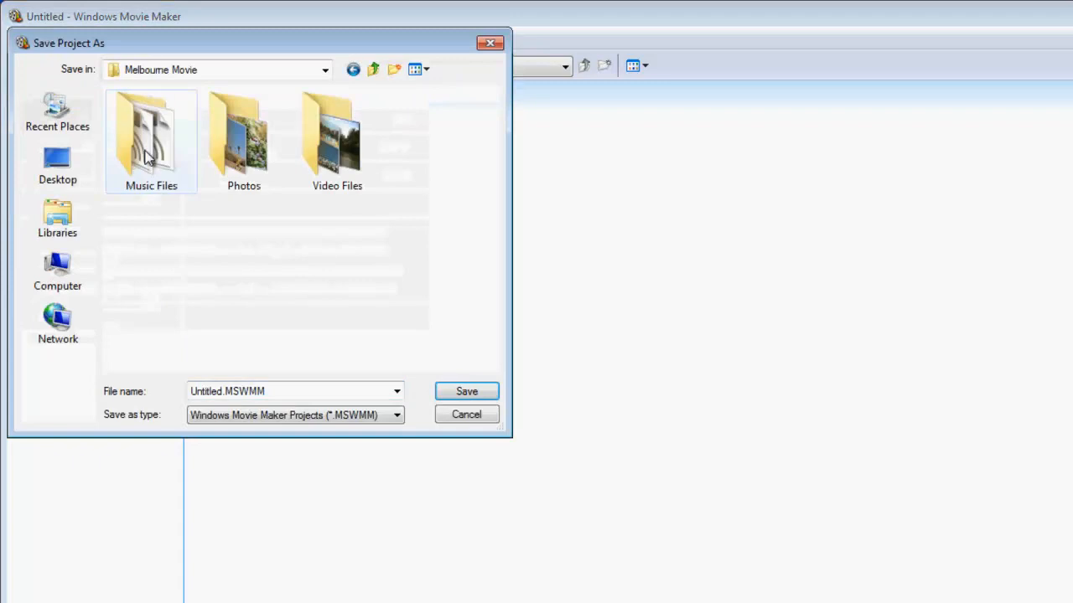
double_click(279, 389)
type("My Me")
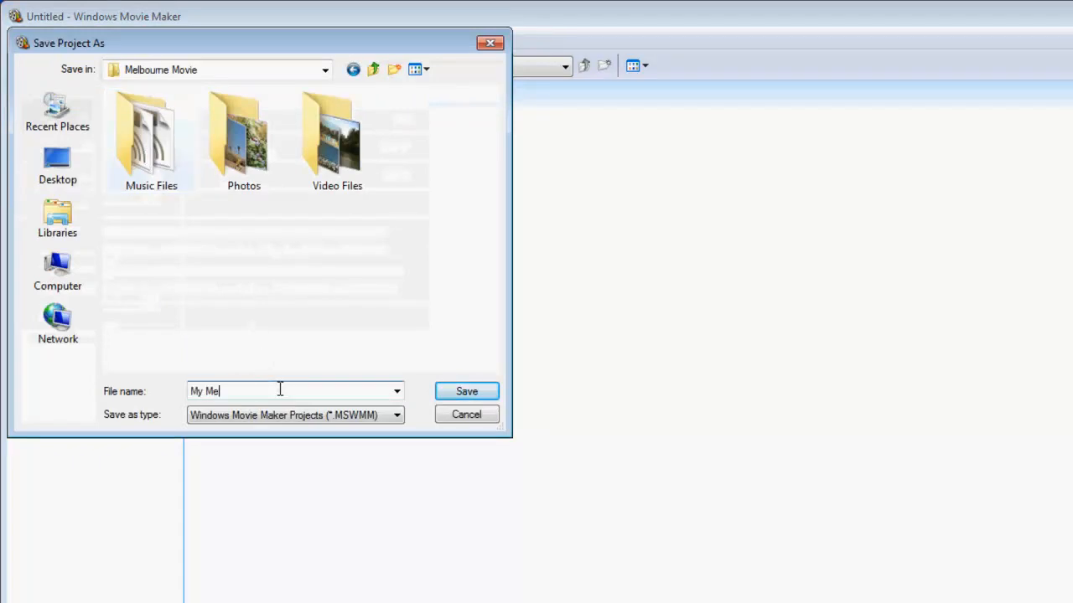
type("lbourne Mov")
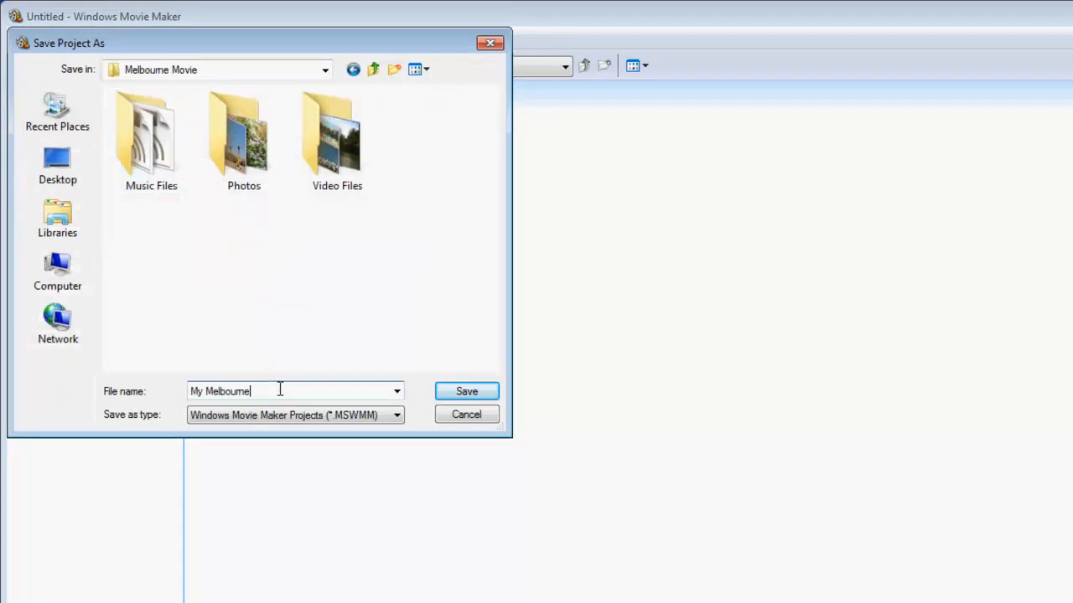
type("ie")
left_click(457, 393)
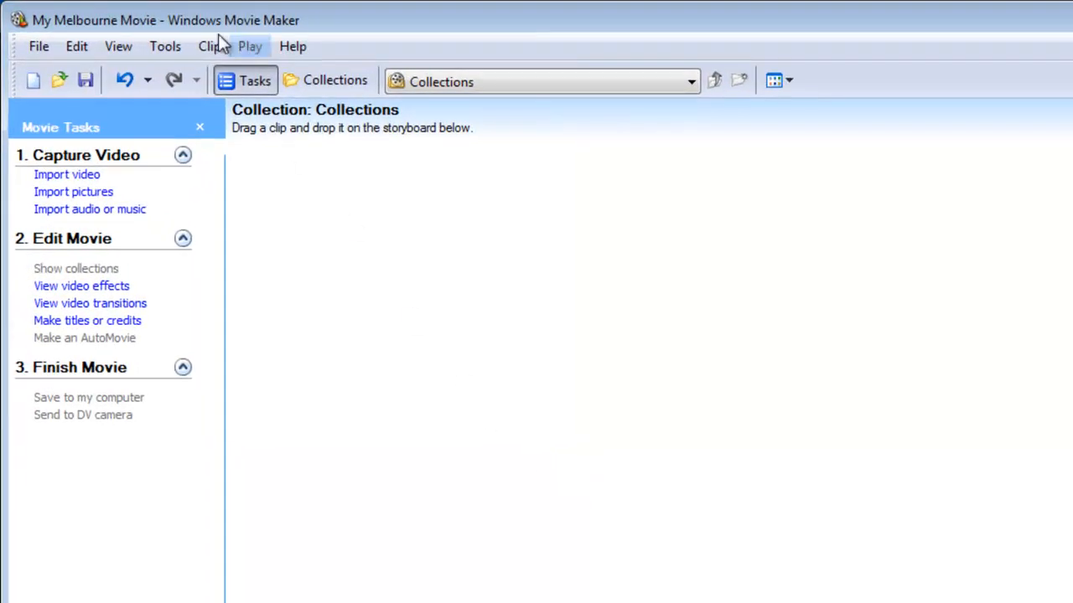
- Set the program options to open the last project on startup, and review the advanced duration and video settings
left_click(166, 46)
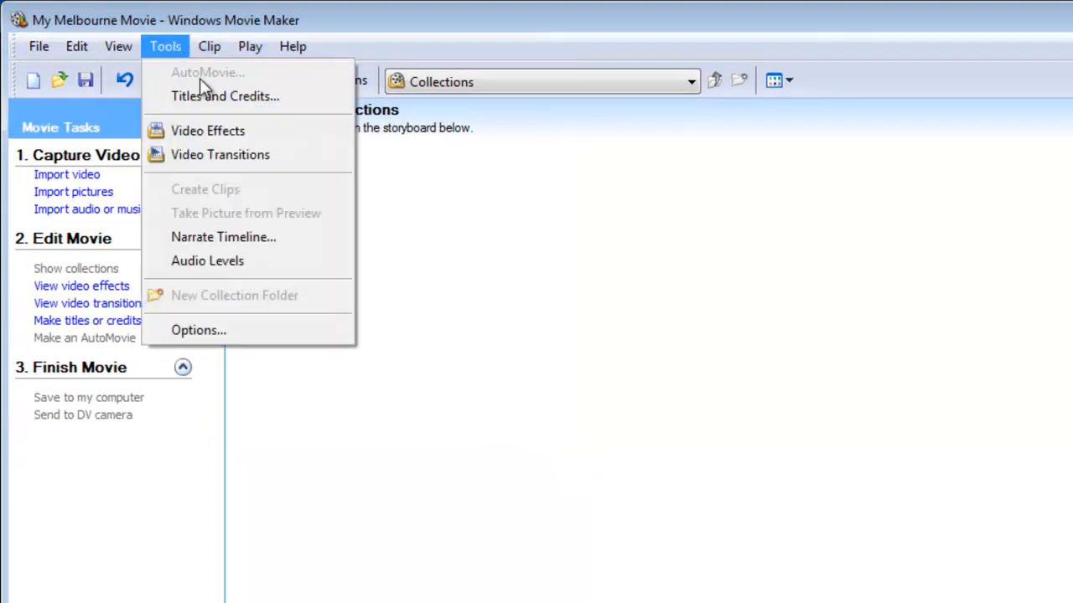
left_click(213, 338)
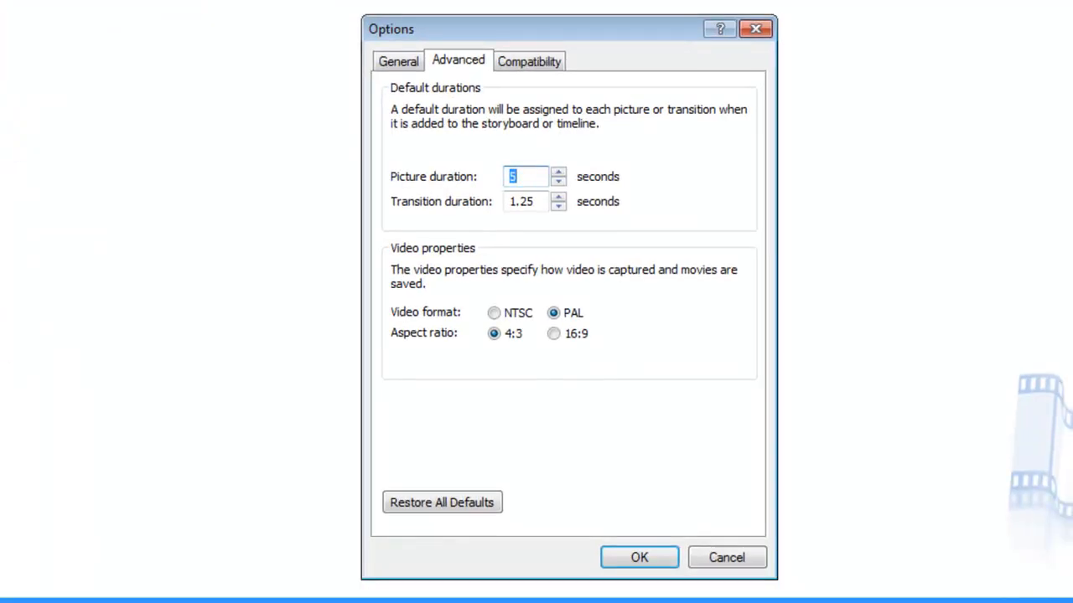
left_click(396, 63)
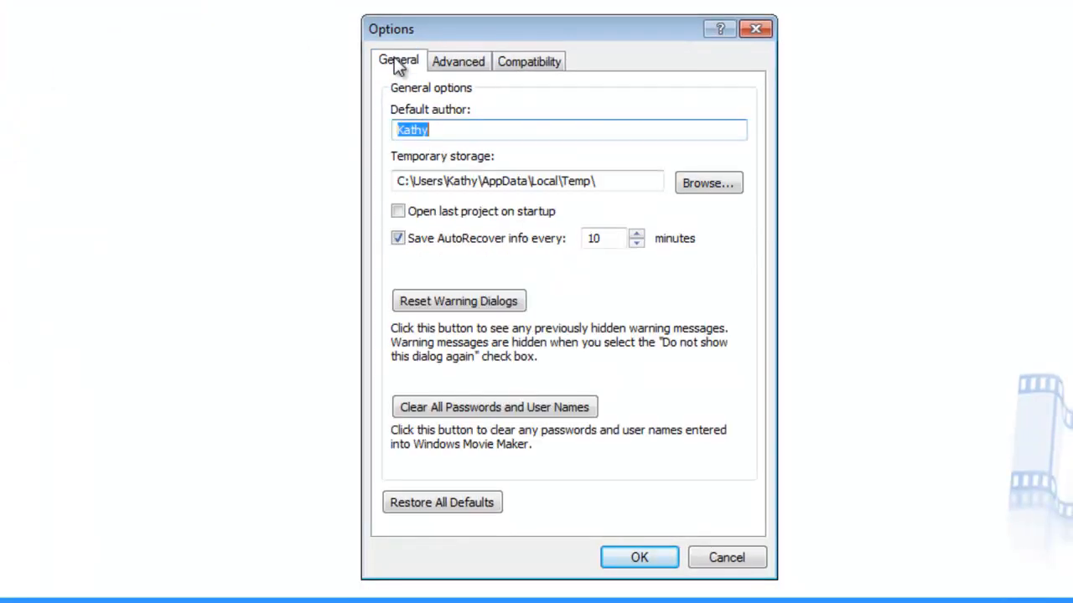
left_click(443, 132)
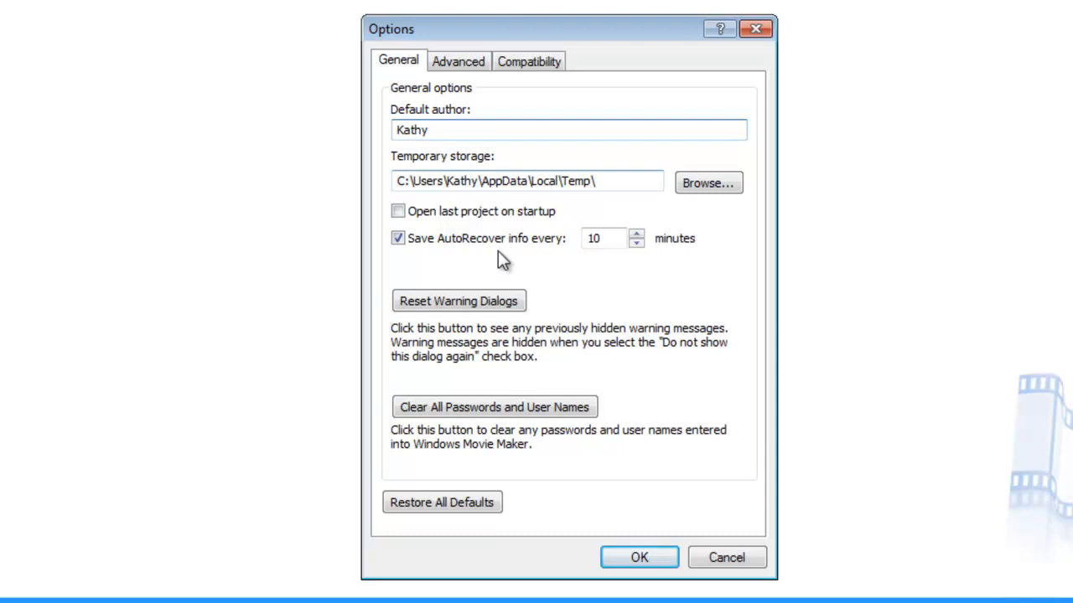
left_click(398, 212)
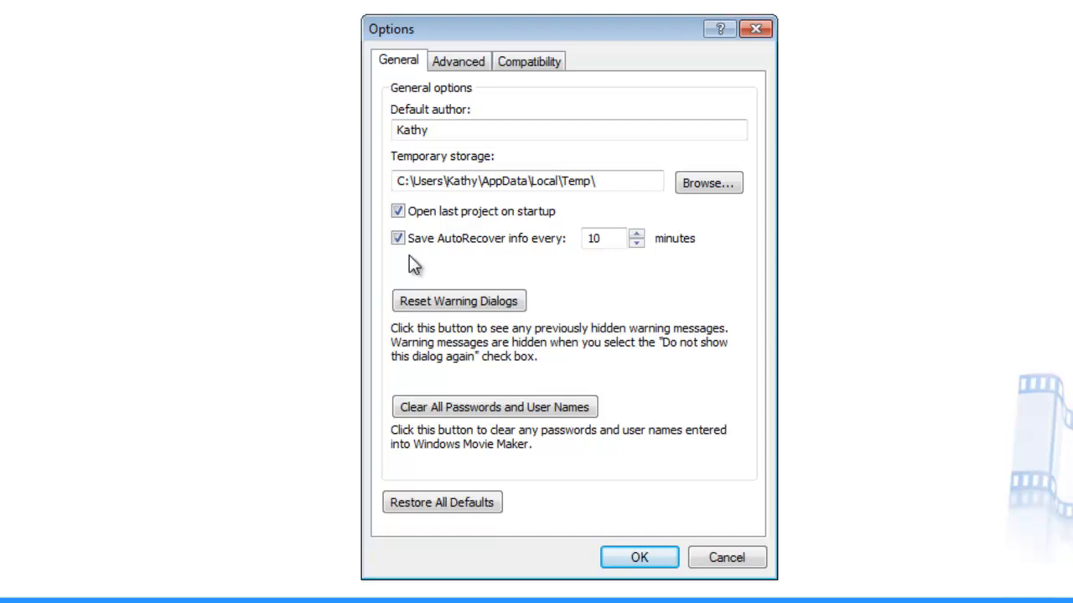
left_click(461, 66)
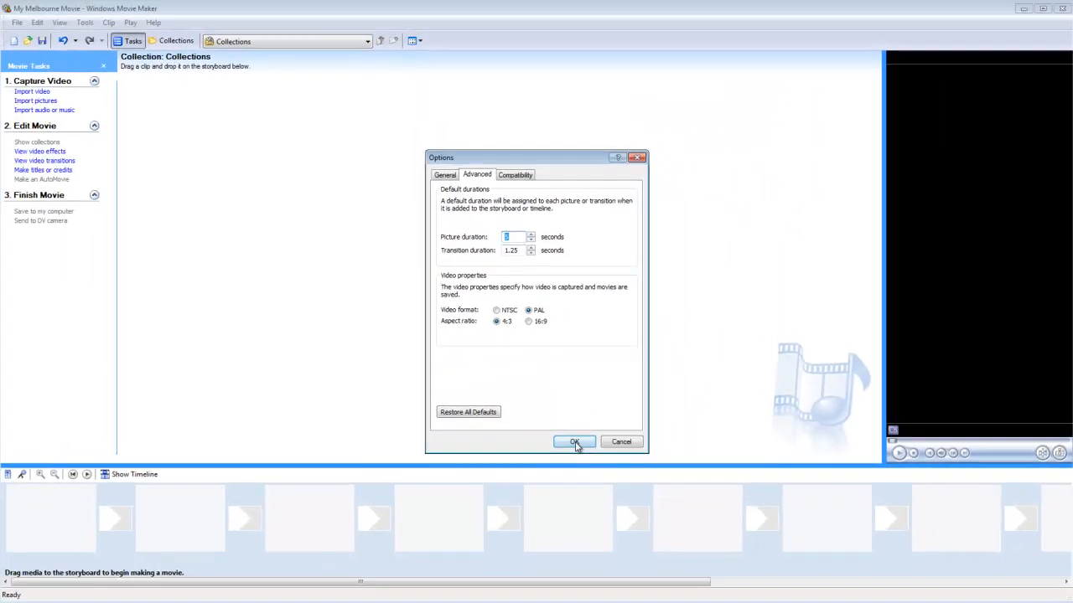
left_click(639, 558)
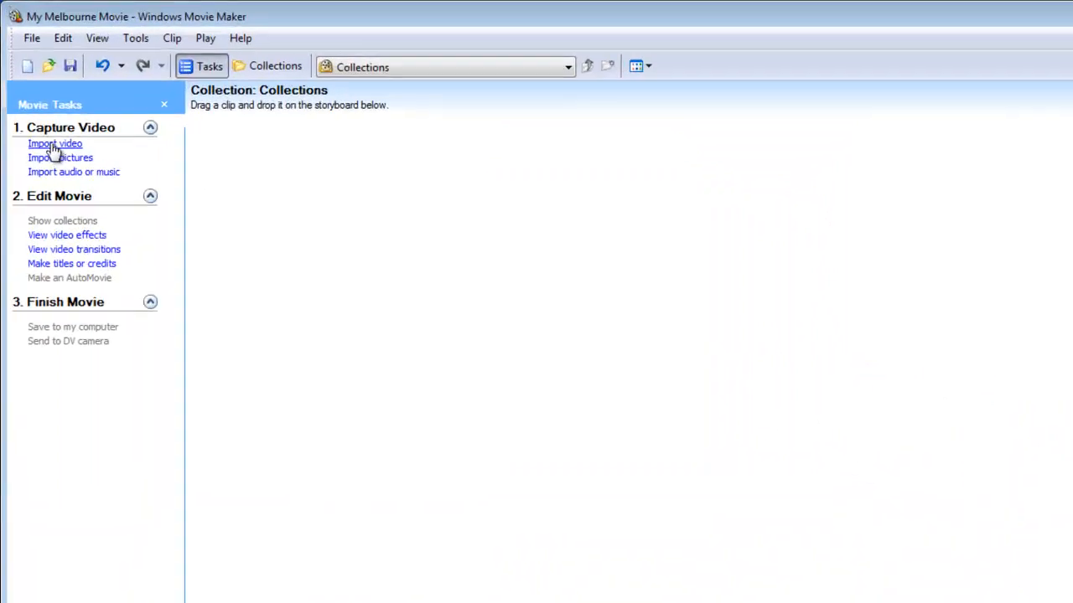
- Import the video files BOTANIC GARDENS.AVI and MELBOURNE CLIPS.AVI together from the Video Files folder
left_click(33, 93)
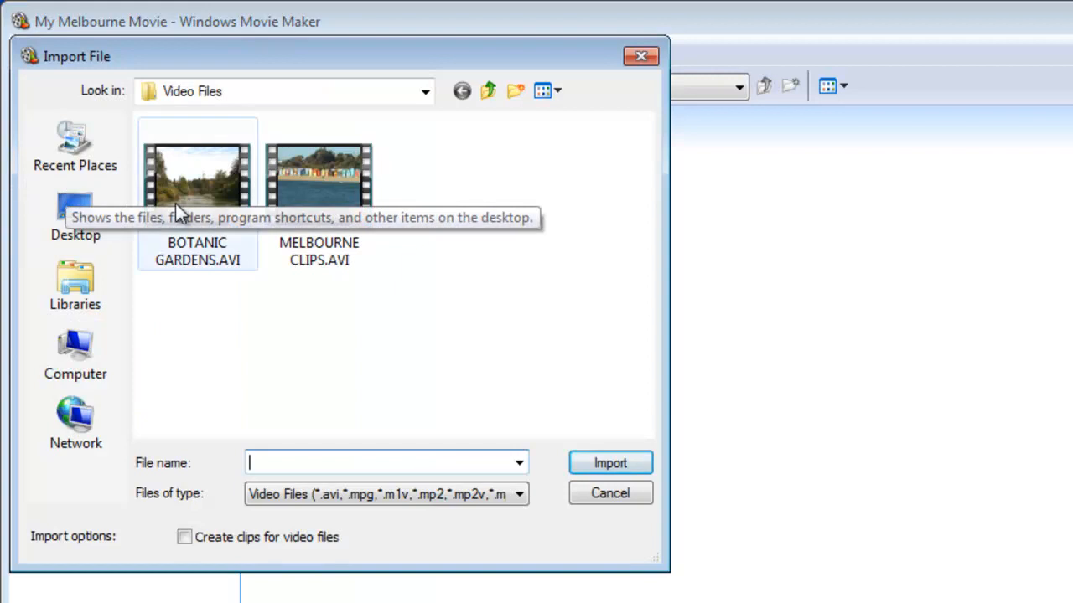
left_click(177, 203)
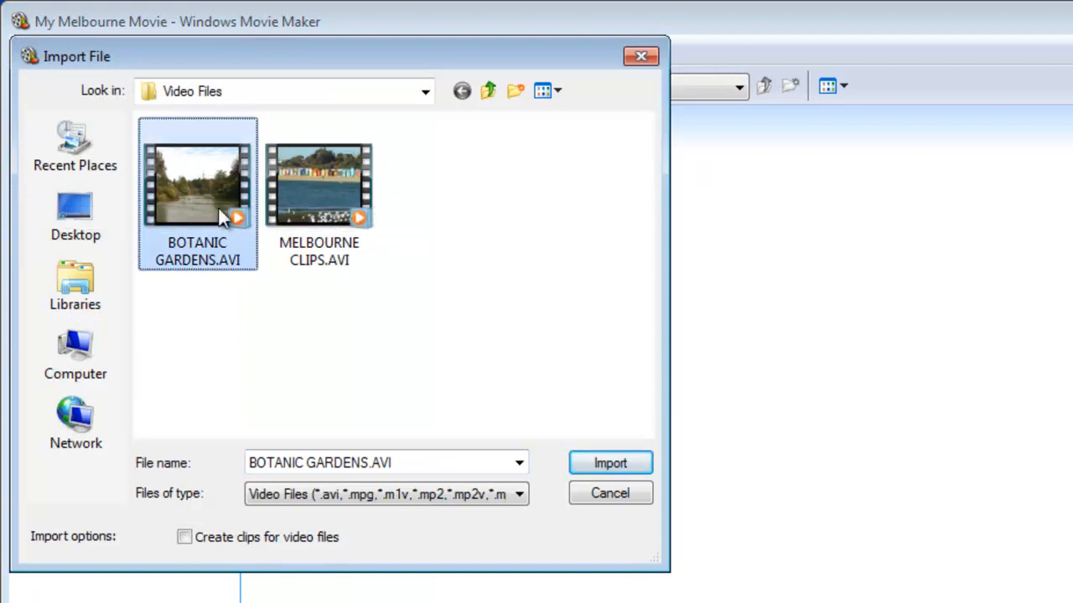
left_click(306, 211, "ctrl")
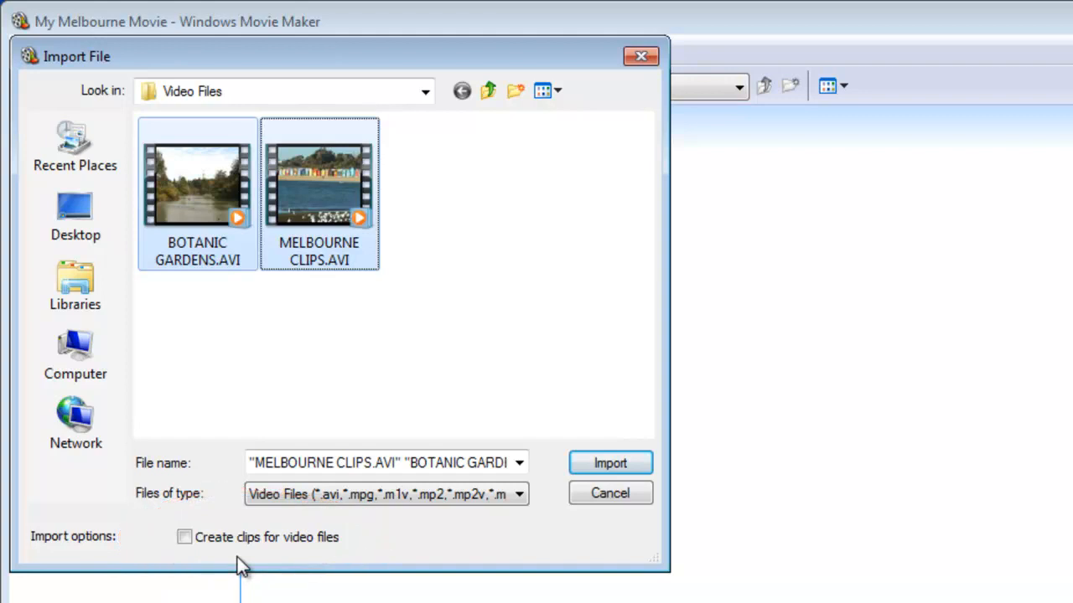
left_click(588, 466)
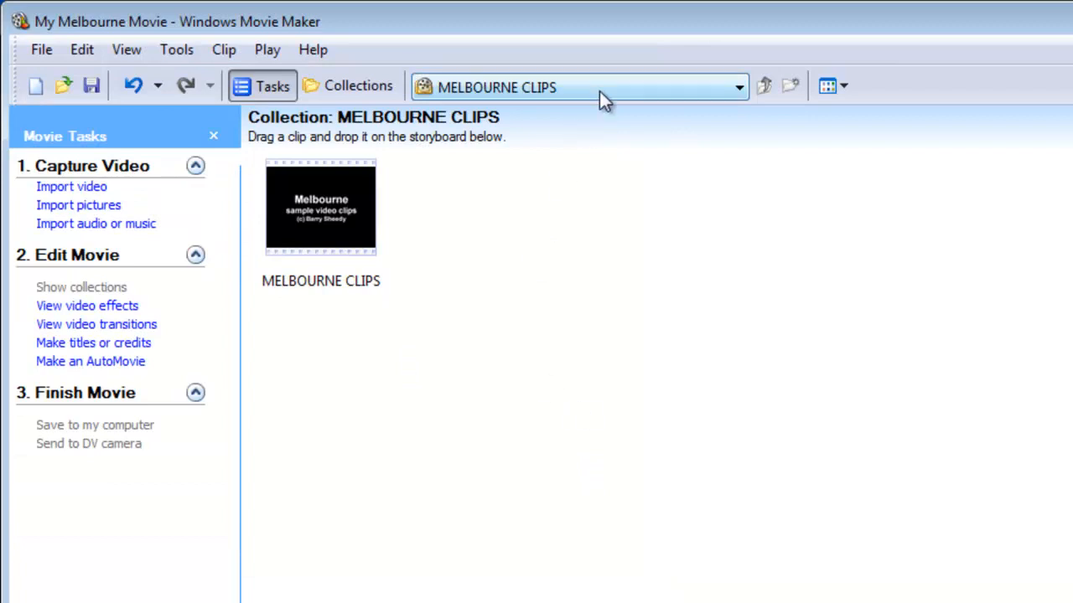
- Show the Collections pane and view the contents of the BOTANIC GARDENS and MELBOURNE CLIPS collections
left_click(740, 88)
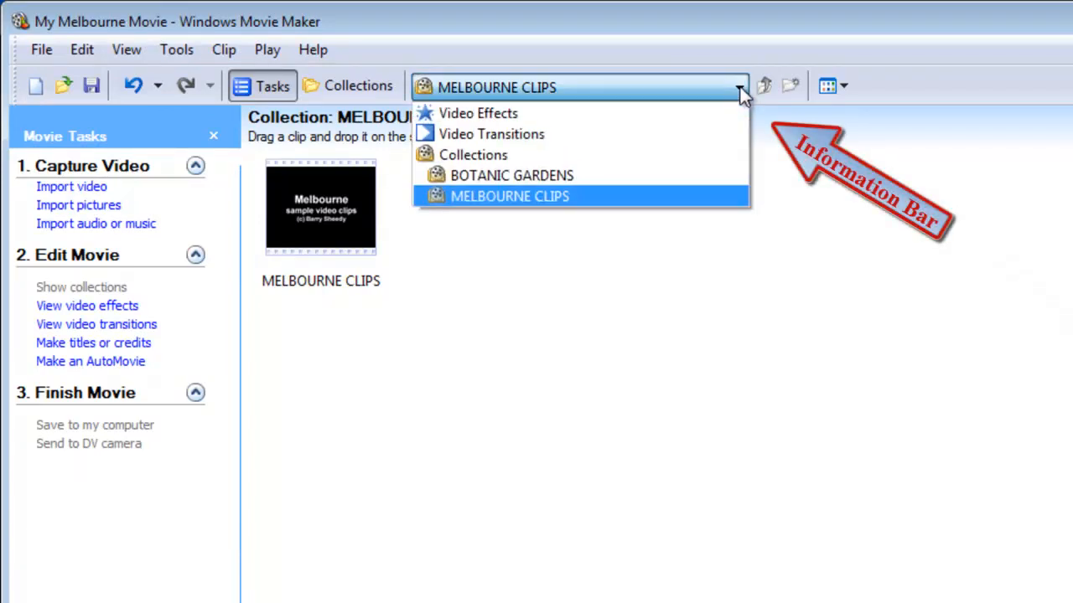
left_click(565, 175)
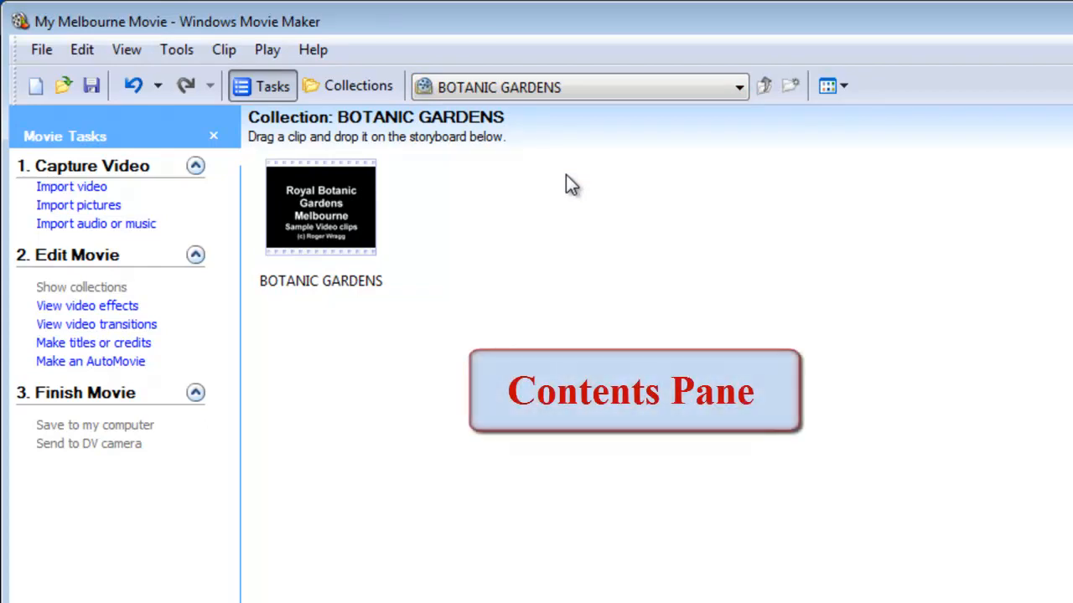
left_click(353, 86)
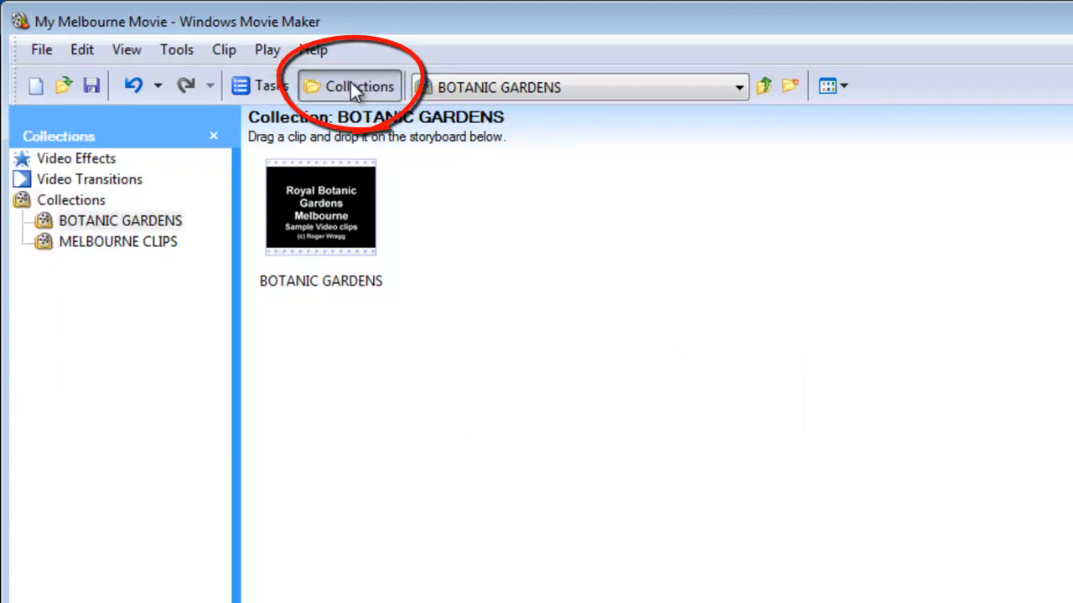
left_click(52, 233)
left_click(44, 241)
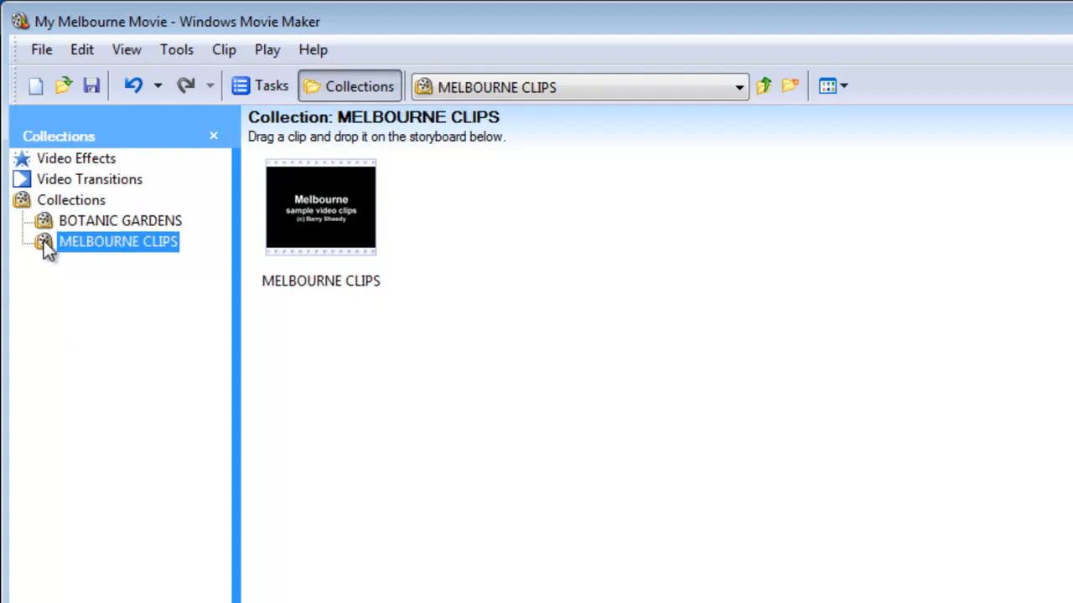
- Create a new collection named My Melbourne Movie under Collections
right_click(55, 201)
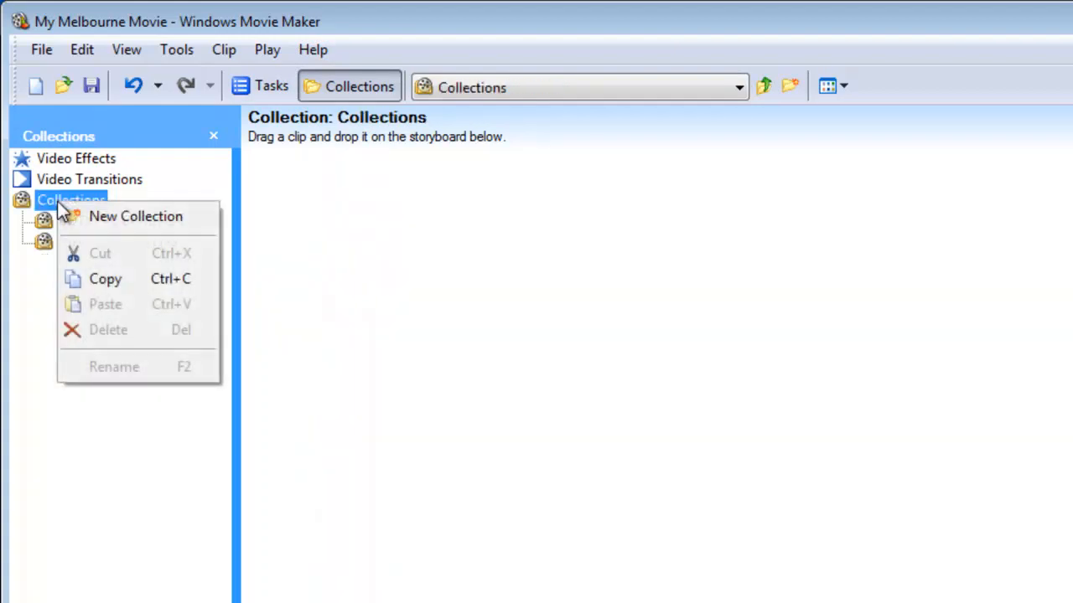
left_click(136, 220)
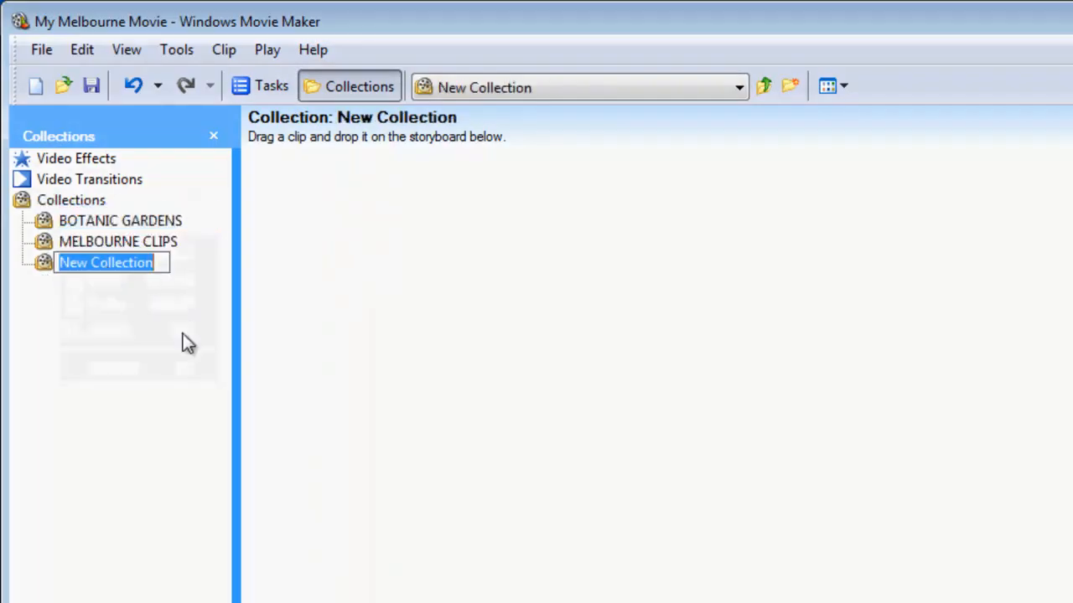
type("My Melbour")
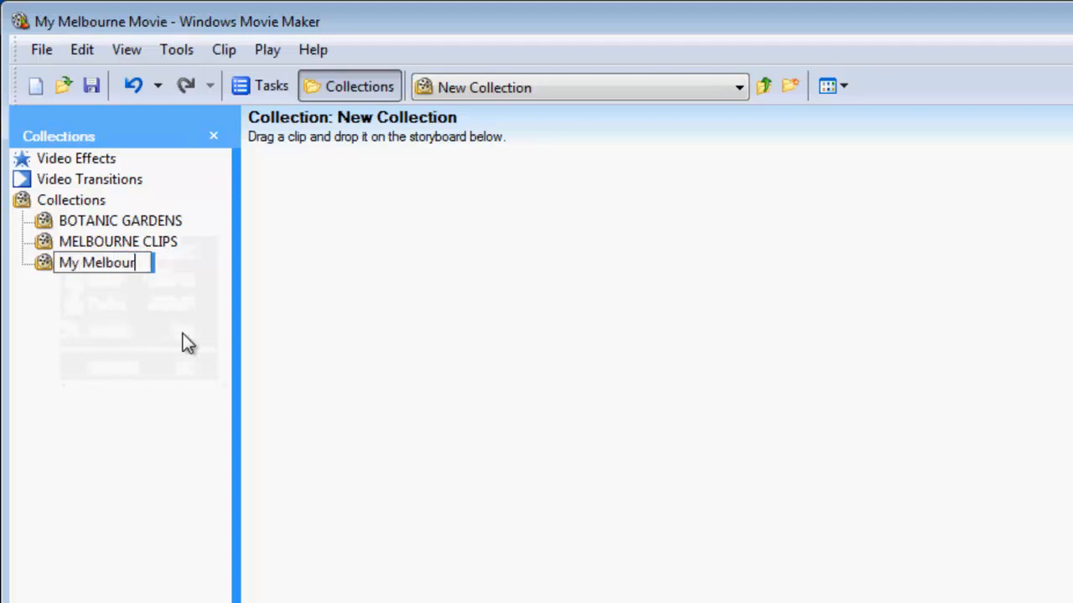
type("ne Movie")
key("Return")
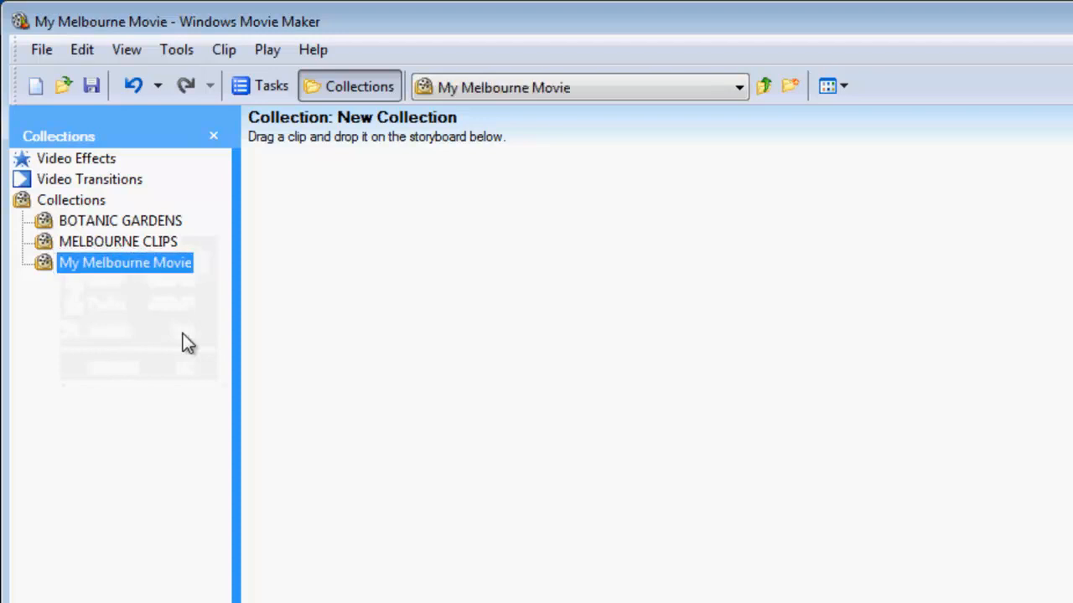
- Copy the BOTANIC GARDENS clip from its collection into the My Melbourne Movie collection
left_click(44, 221)
left_click(333, 241)
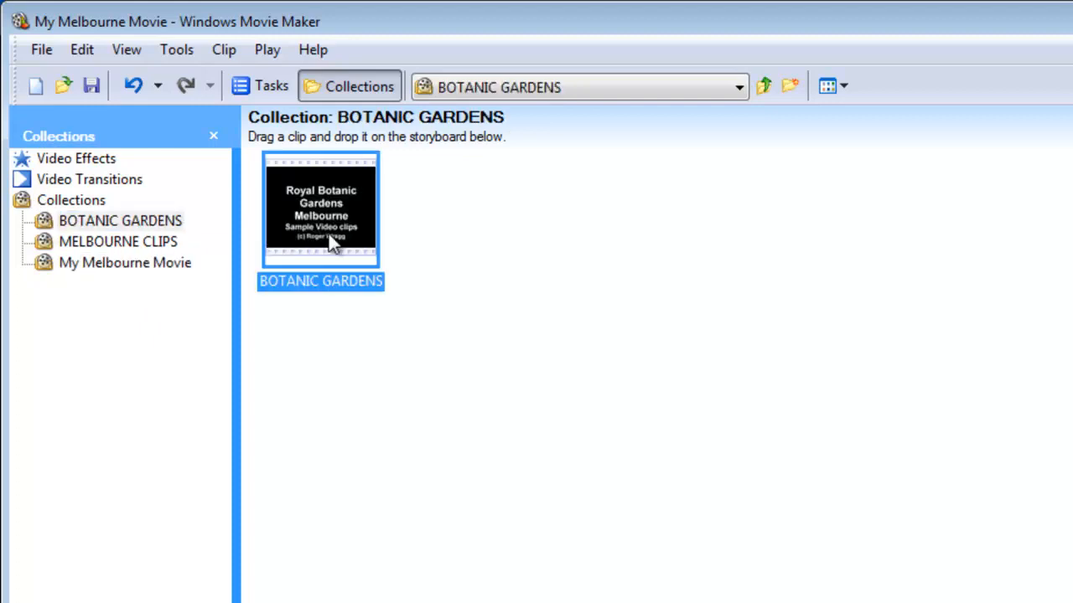
left_click_drag(333, 241, 174, 279)
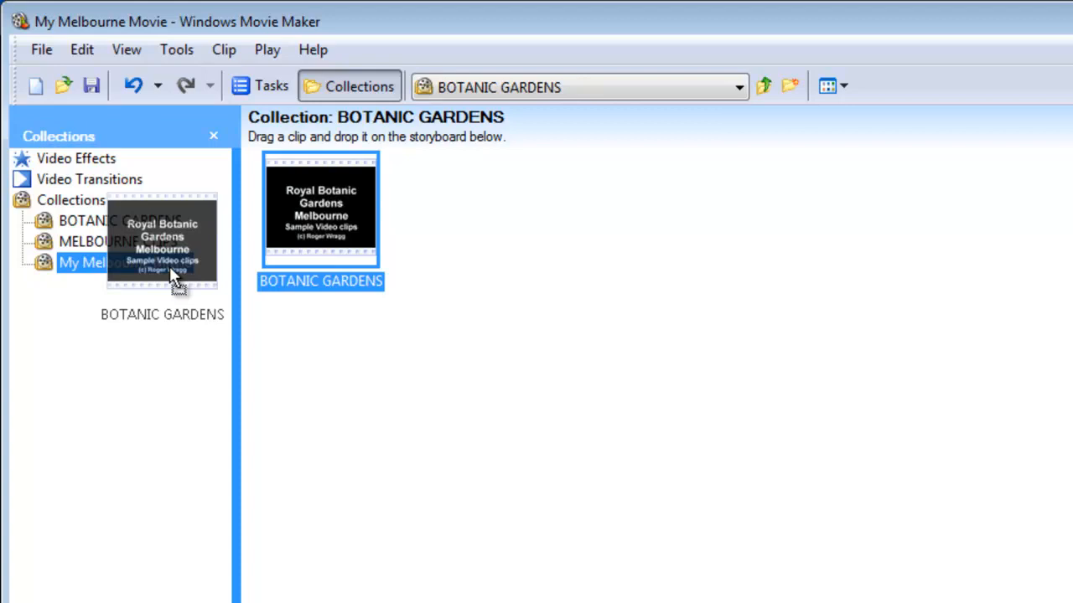
left_click_drag(171, 270, 171, 270)
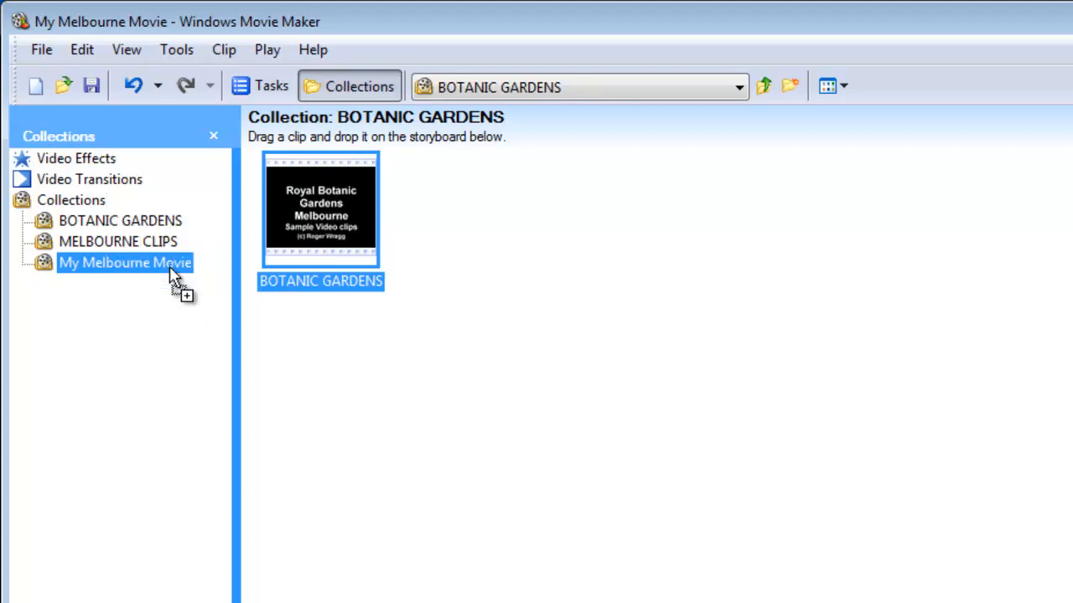
- Copy the MELBOURNE CLIPS video from its collection into the My Melbourne Movie collection
left_click(126, 242)
left_click_drag(331, 213, 174, 265)
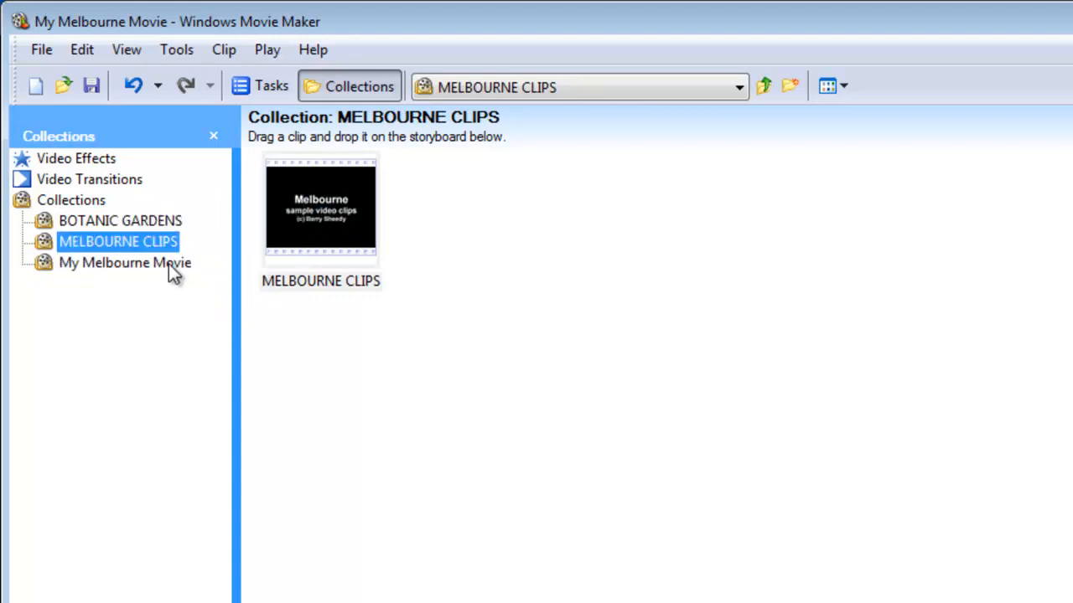
left_click(172, 265)
left_click(122, 239)
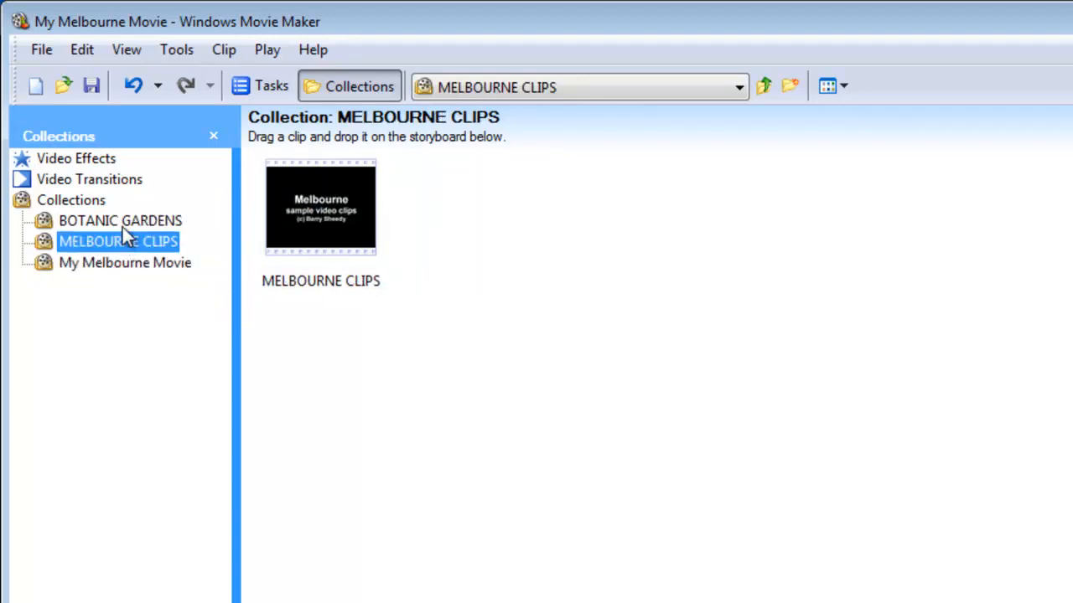
- Open the My Melbourne Movie collection to check its clips and bring back the Movie Tasks pane
left_click(122, 220)
left_click(114, 263)
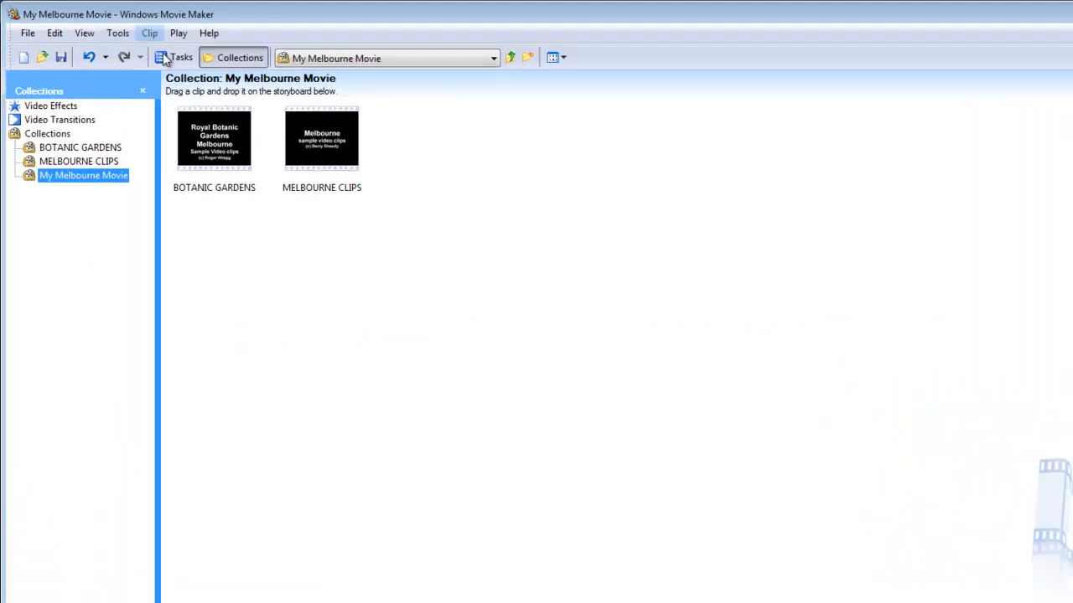
left_click(127, 43)
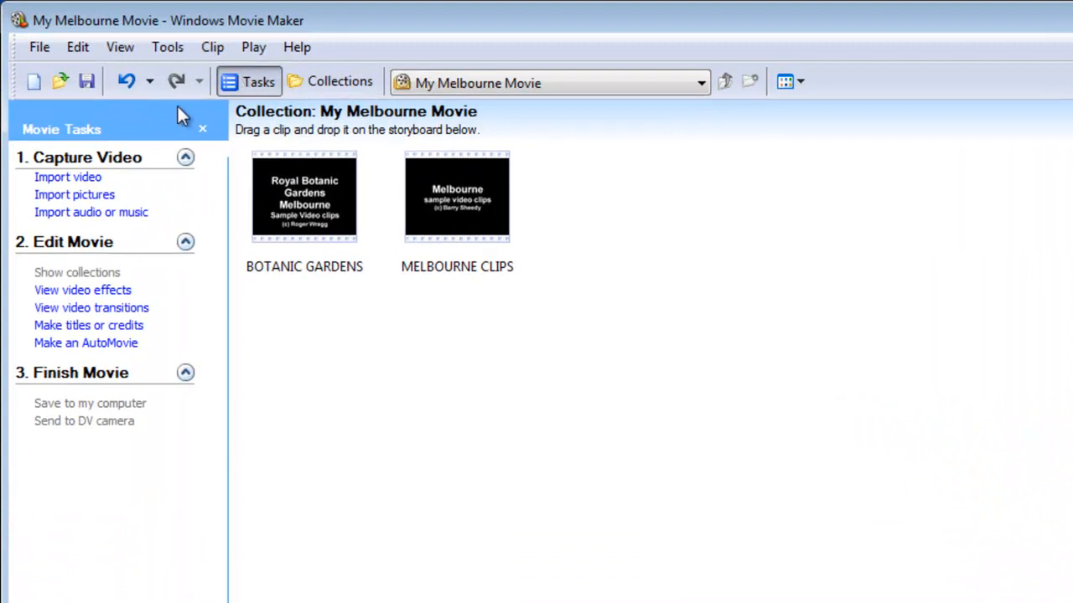
- Import the pictures Across the Yarra, Botanic Gardens, Flinders Street Clocks, Flinders Street Station, Melbourne2, Melbourne4, Melbourne13 and Melbourne's Art Centre from the Photos folder
left_click(73, 196)
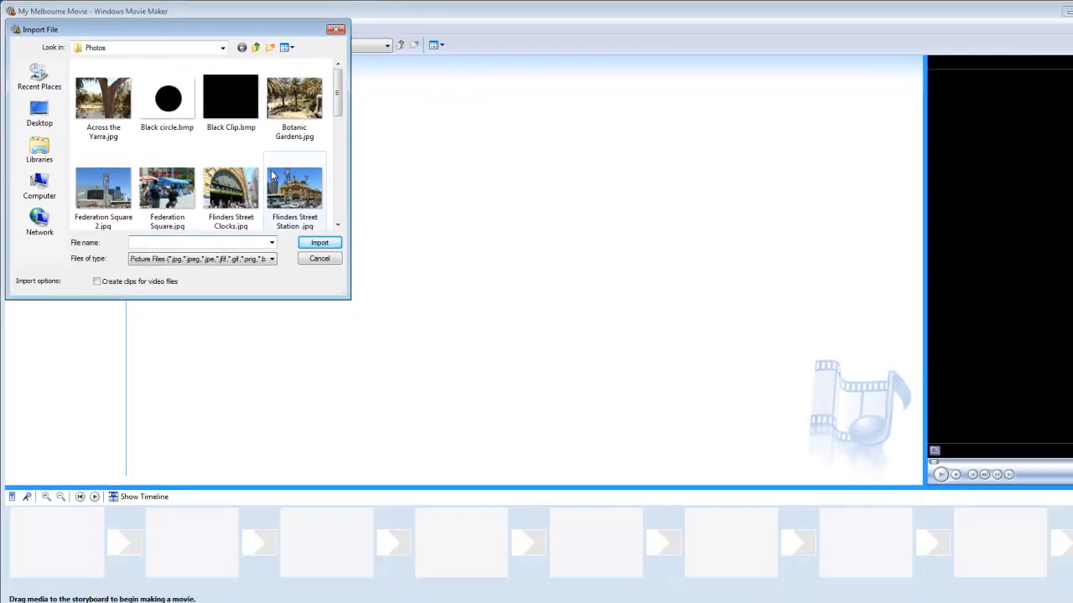
left_click_drag(580, 507, 750, 602)
left_click_drag(435, 460, 453, 486)
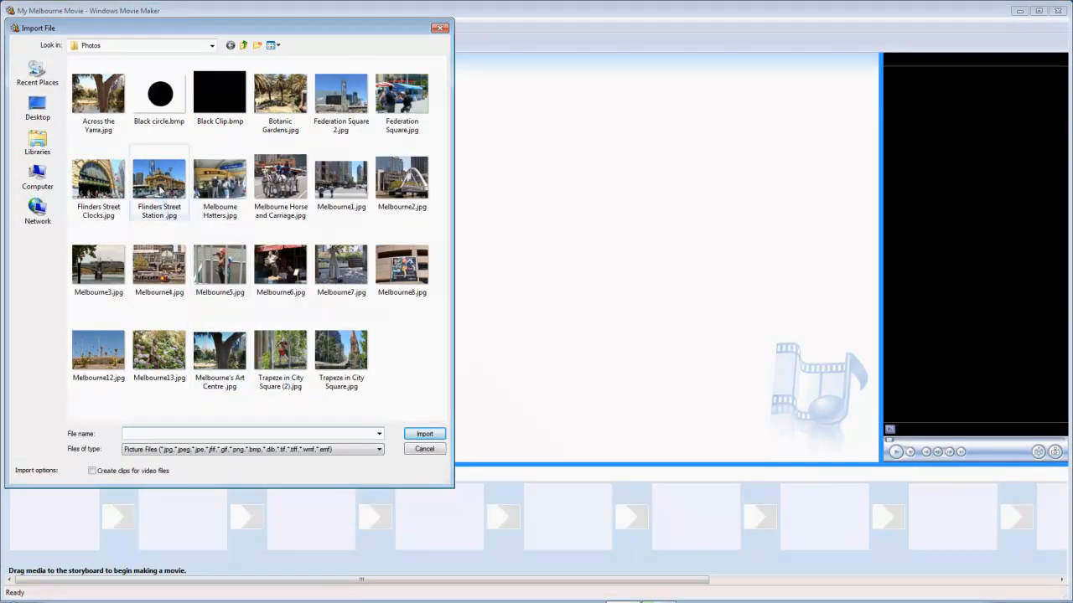
left_click(159, 180)
left_click(99, 179, "ctrl")
left_click(97, 99, "ctrl")
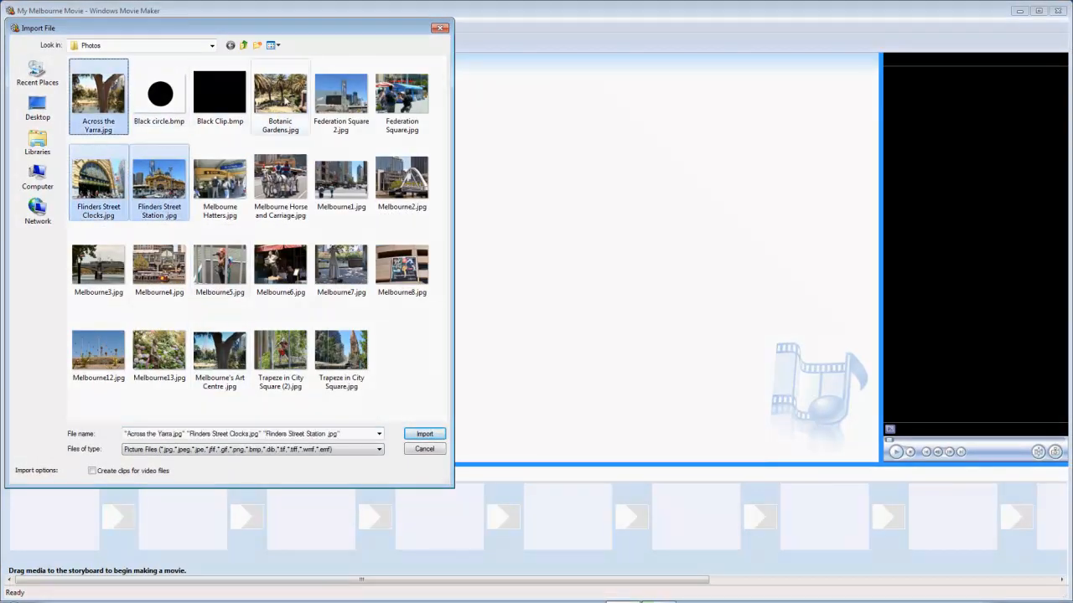
left_click(284, 98, "ctrl")
left_click(166, 276, "ctrl")
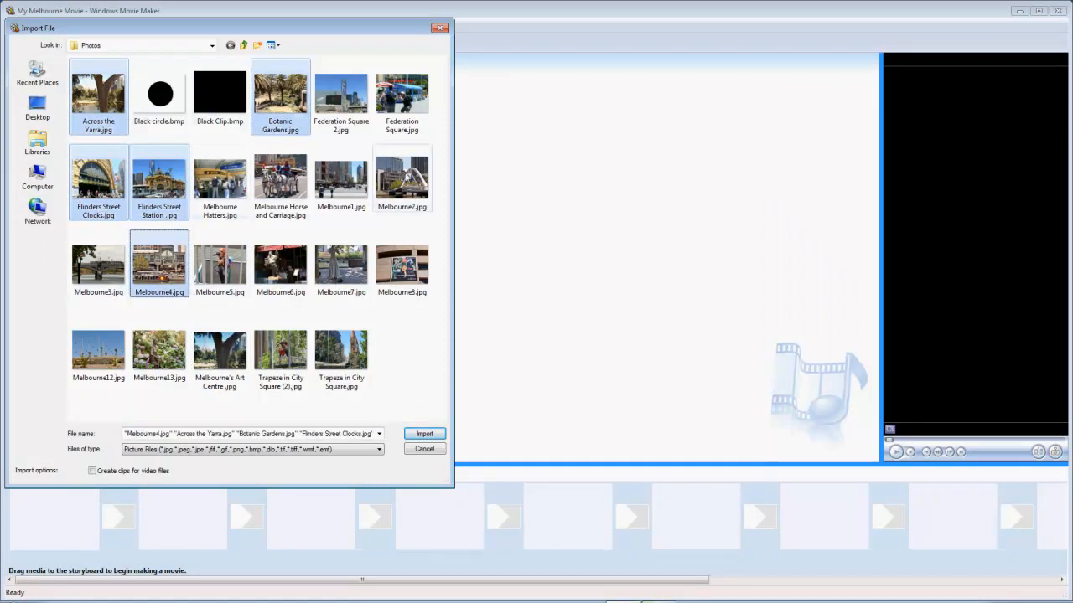
left_click(409, 180, "ctrl")
left_click(157, 356, "ctrl")
left_click(226, 361, "ctrl")
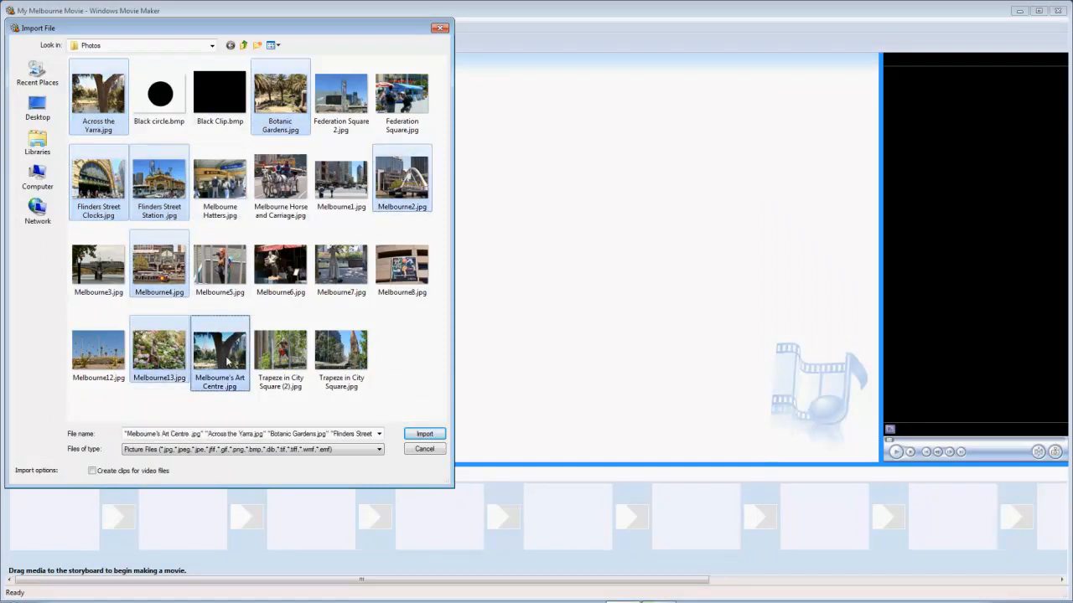
left_click(426, 435)
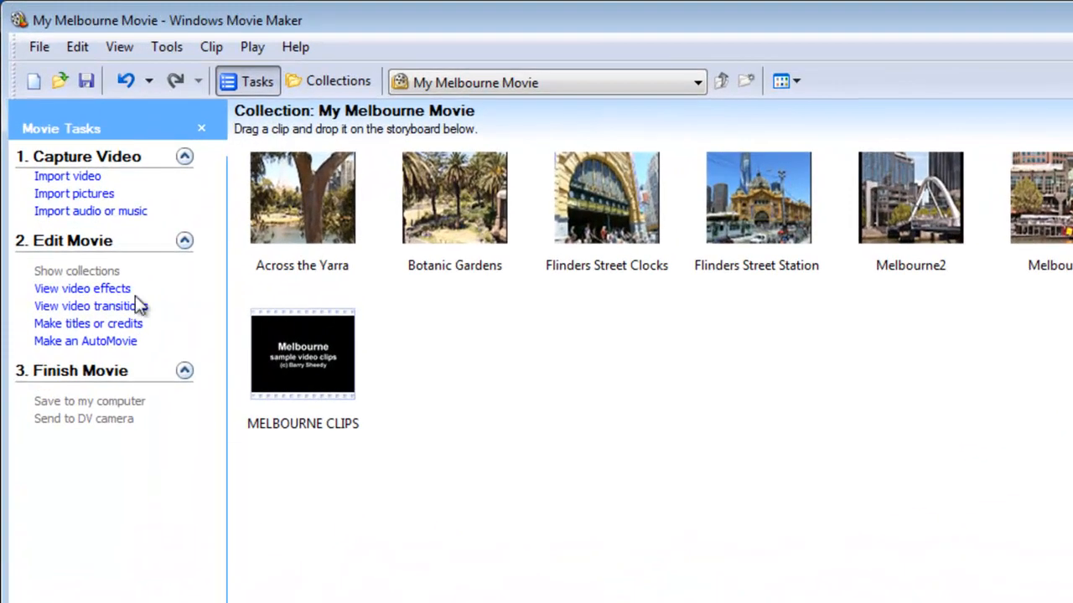
- Import the audio file Good Evening Friends.wav from the Music Files folder into the My Melbourne Movie collection
left_click(75, 211)
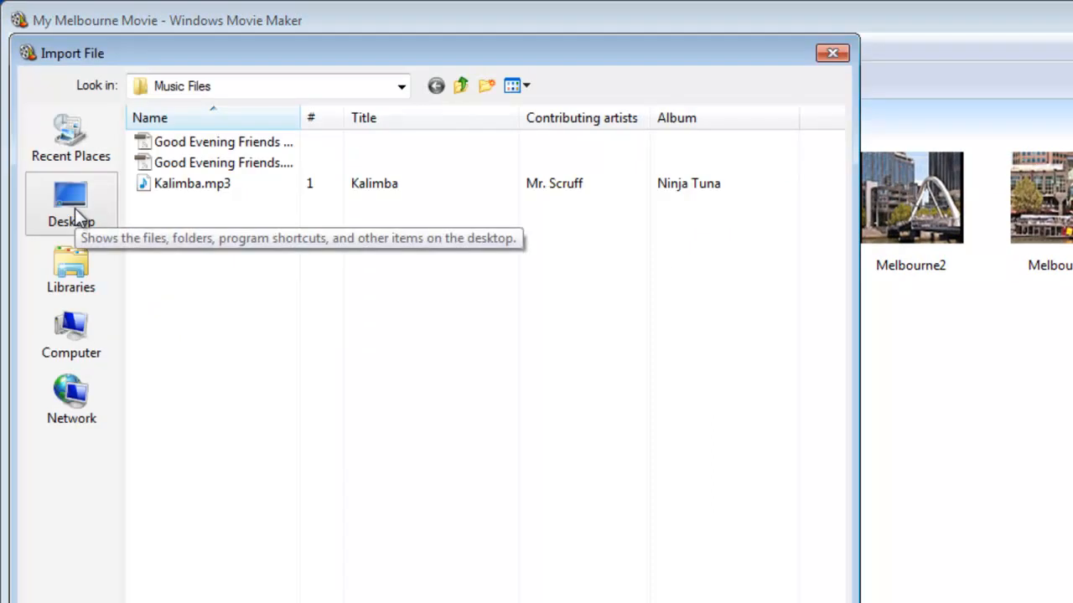
left_click(203, 165)
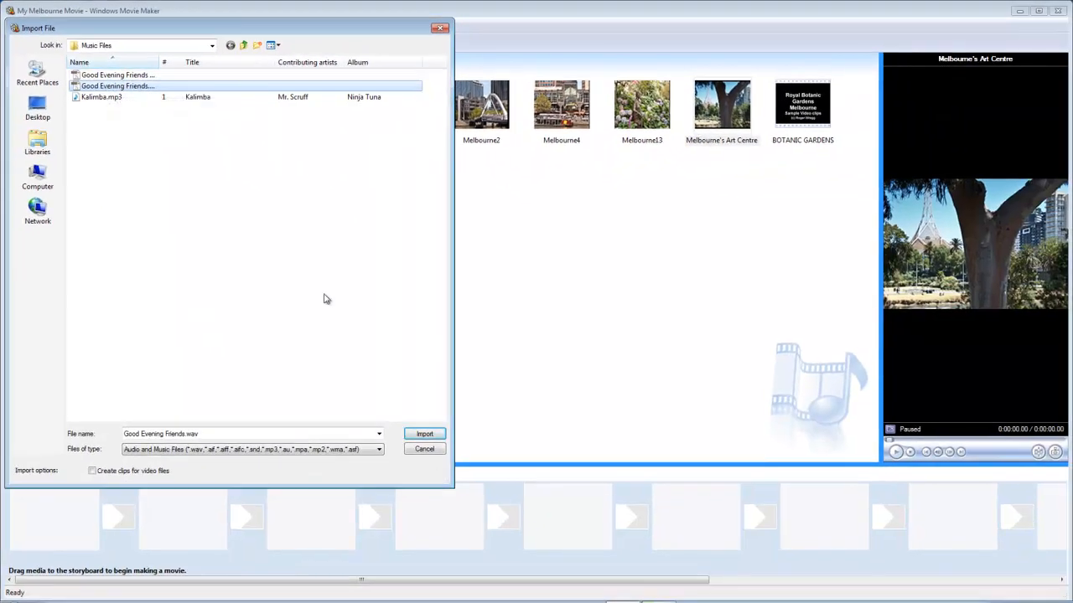
left_click(453, 457)
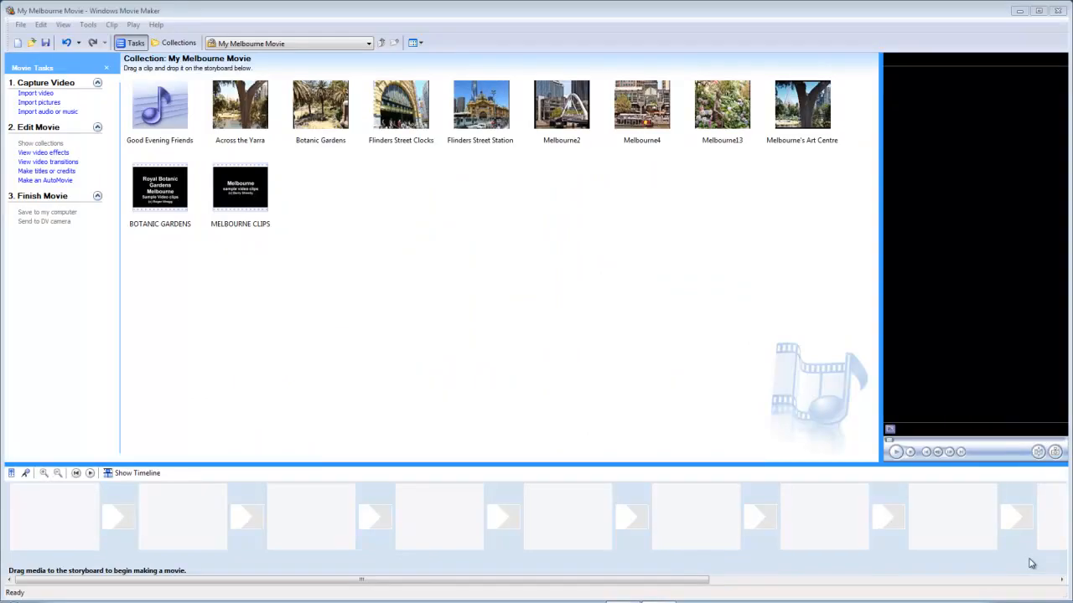
- Preview the Flinders Street Clocks and Melbourne's Art Centre pictures, and place the BOTANIC GARDENS video in the first storyboard cell
left_click(387, 102)
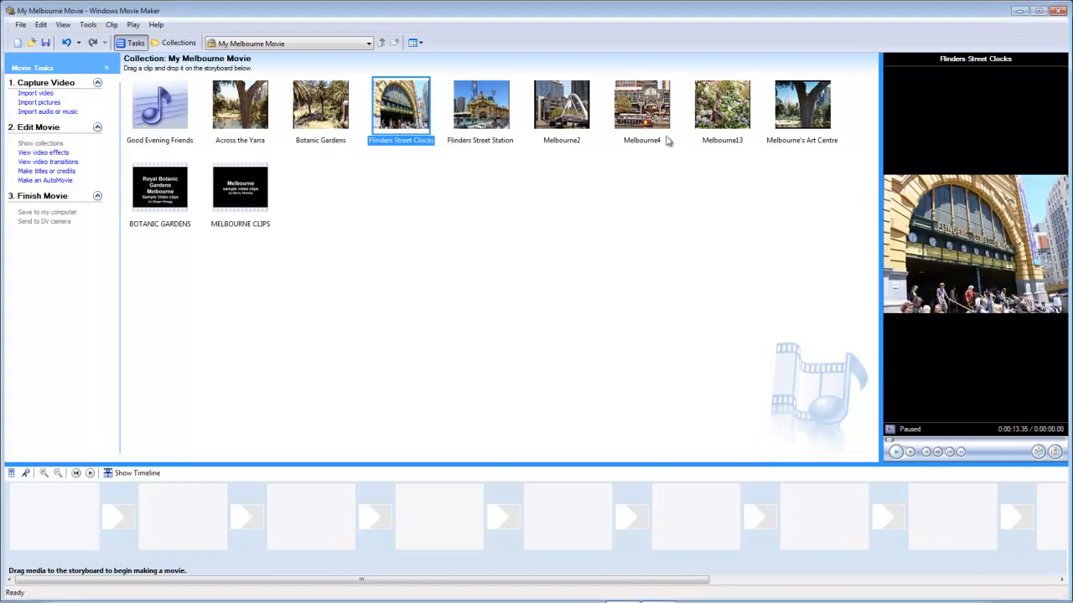
left_click(798, 119)
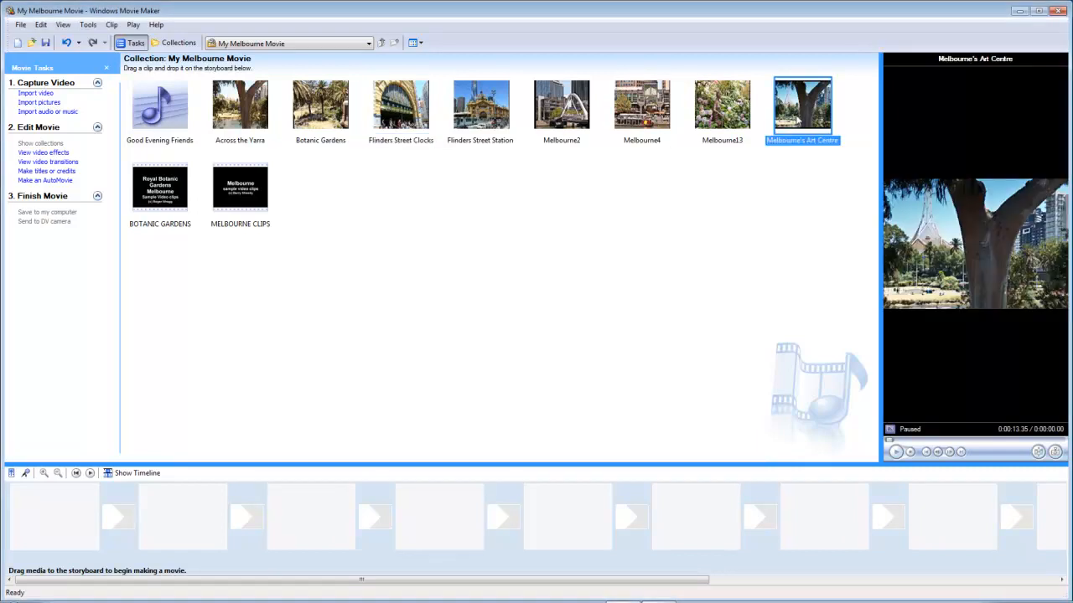
left_click(163, 194)
left_click_drag(163, 194, 48, 533)
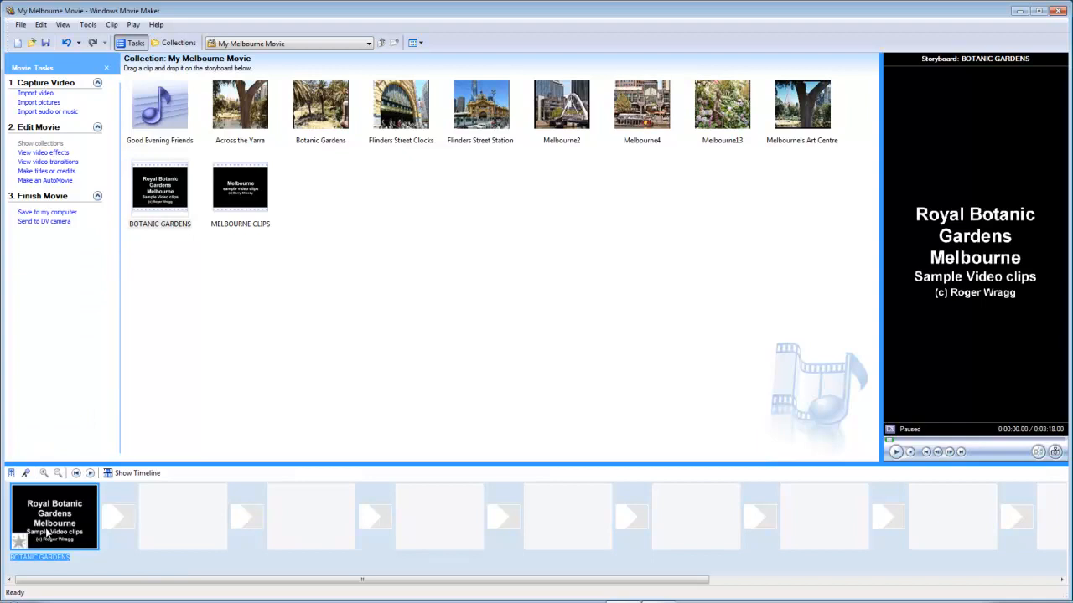
- Enlarge the preview monitor to about 820 x 615 and play the BOTANIC GARDENS clip, skipping ahead through the lake scene into the duck scene
left_click_drag(879, 276, 516, 270)
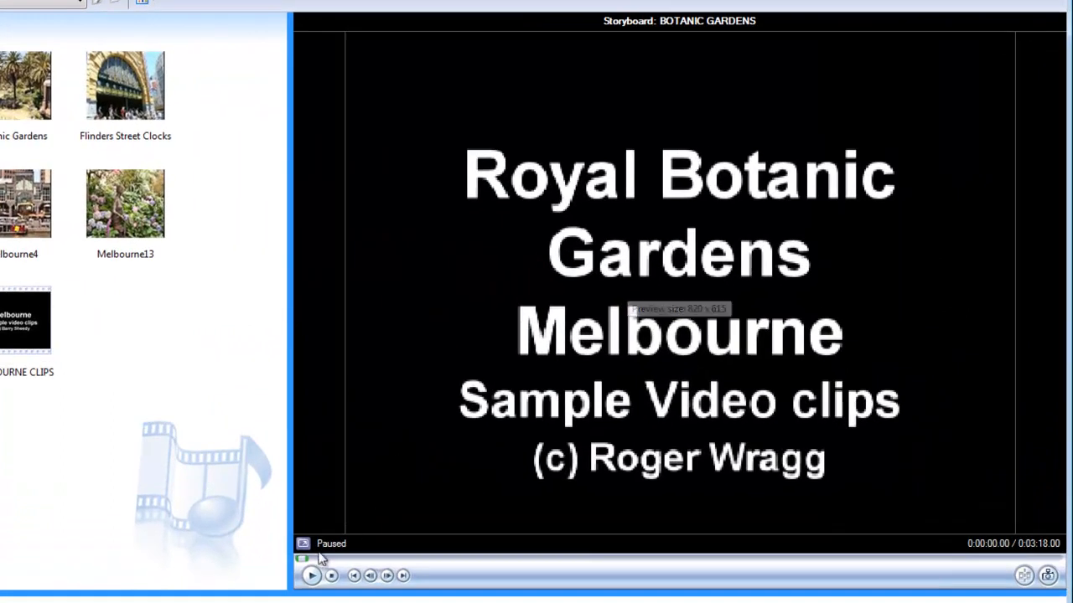
left_click(311, 576)
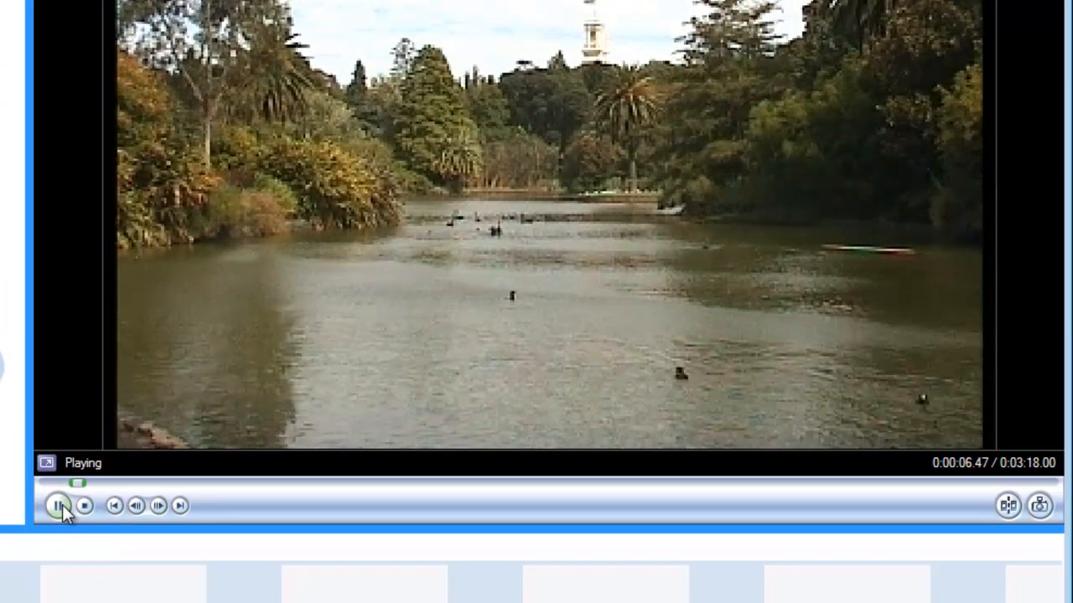
left_click(60, 505)
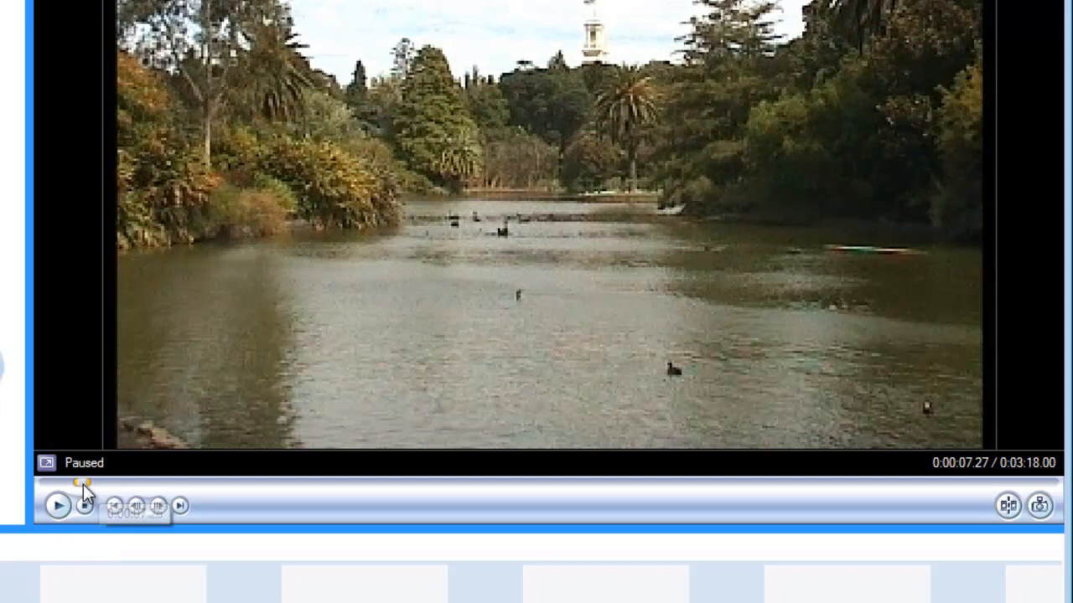
left_click_drag(83, 484, 106, 484)
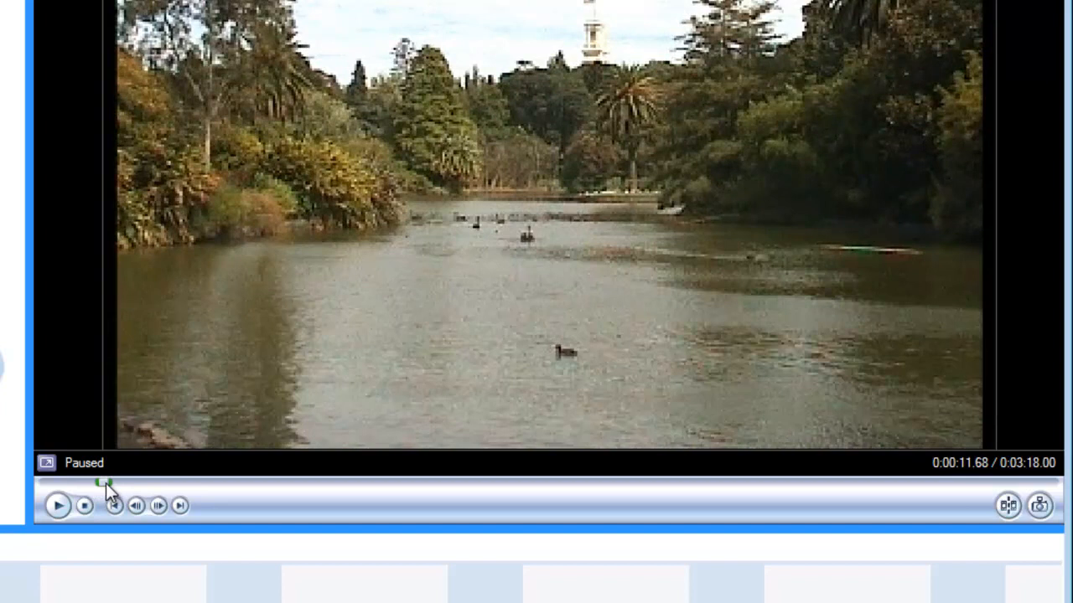
left_click(59, 507)
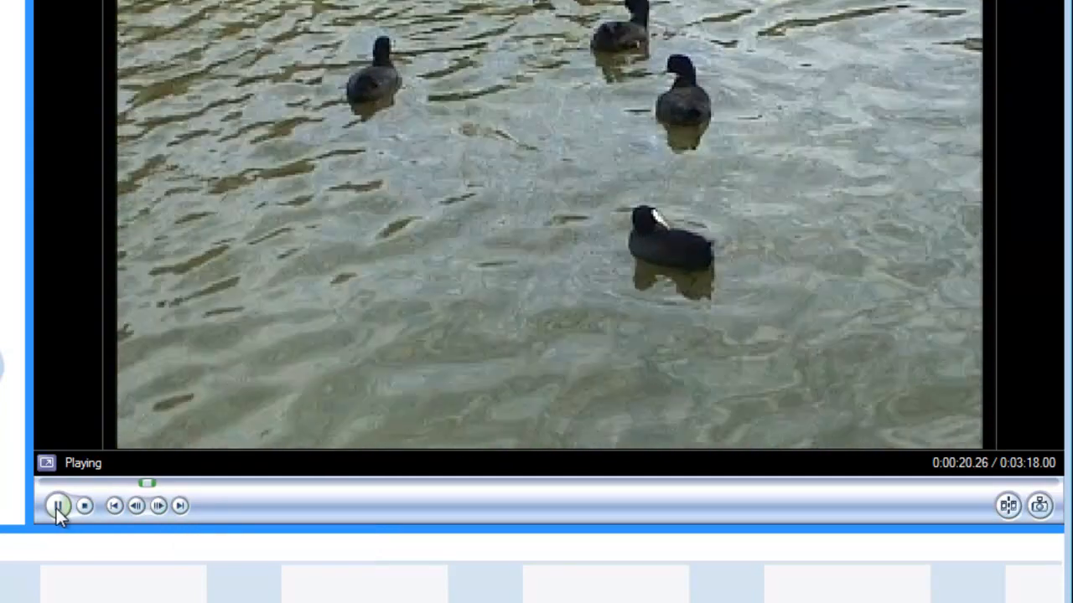
left_click(56, 509)
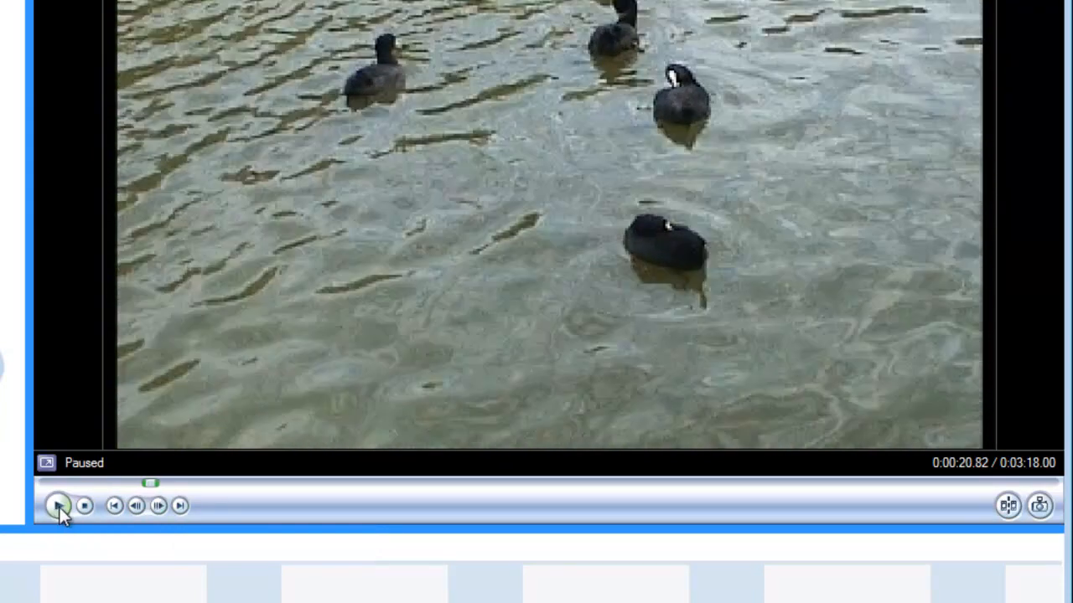
- Step the paused BOTANIC GARDENS preview backward and forward frame by frame around the 20-second mark
left_click(135, 508)
left_click(135, 508)
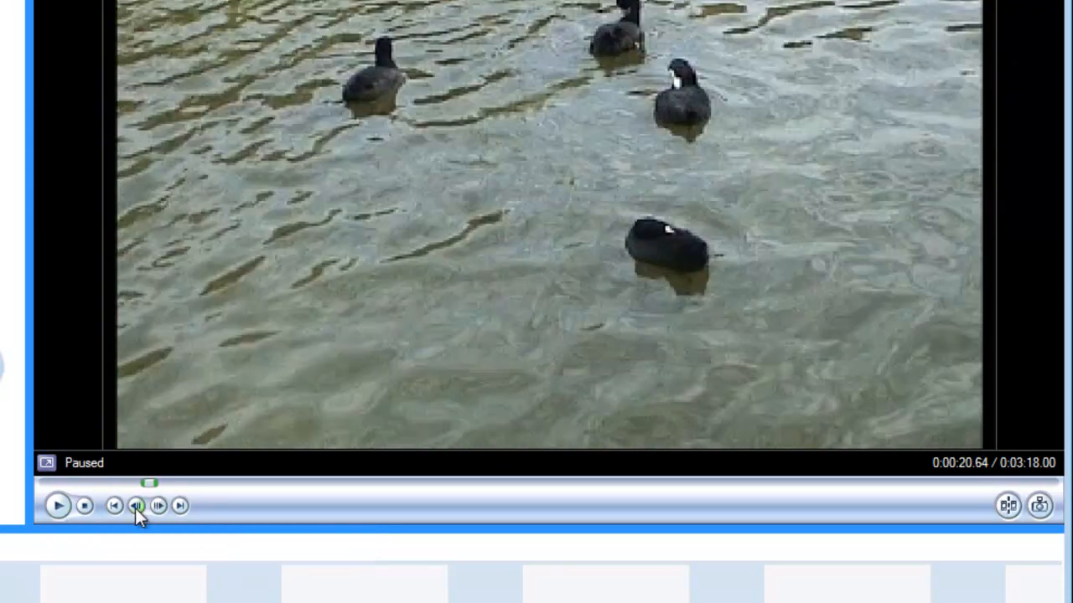
left_click(135, 508)
left_click(163, 510)
left_click(164, 510)
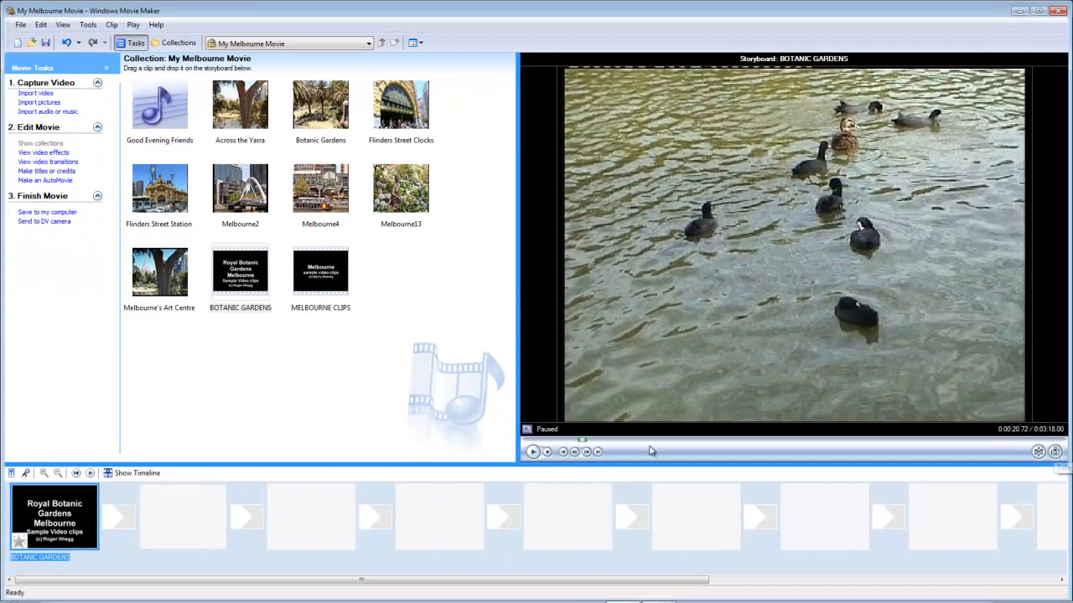
- Find the first frame of the lake scene at about 3 seconds and set the BOTANIC GARDENS clip's start trim point there in timeline view
left_click_drag(584, 445, 538, 443)
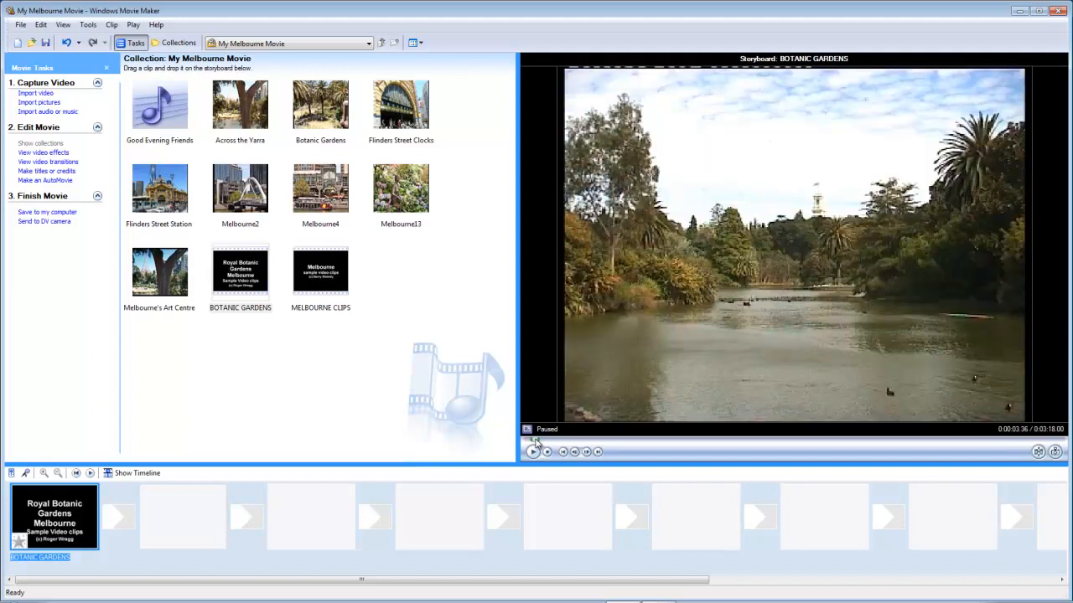
left_click(574, 453)
left_click(575, 453)
left_click(574, 452)
left_click(574, 452)
left_click(587, 452)
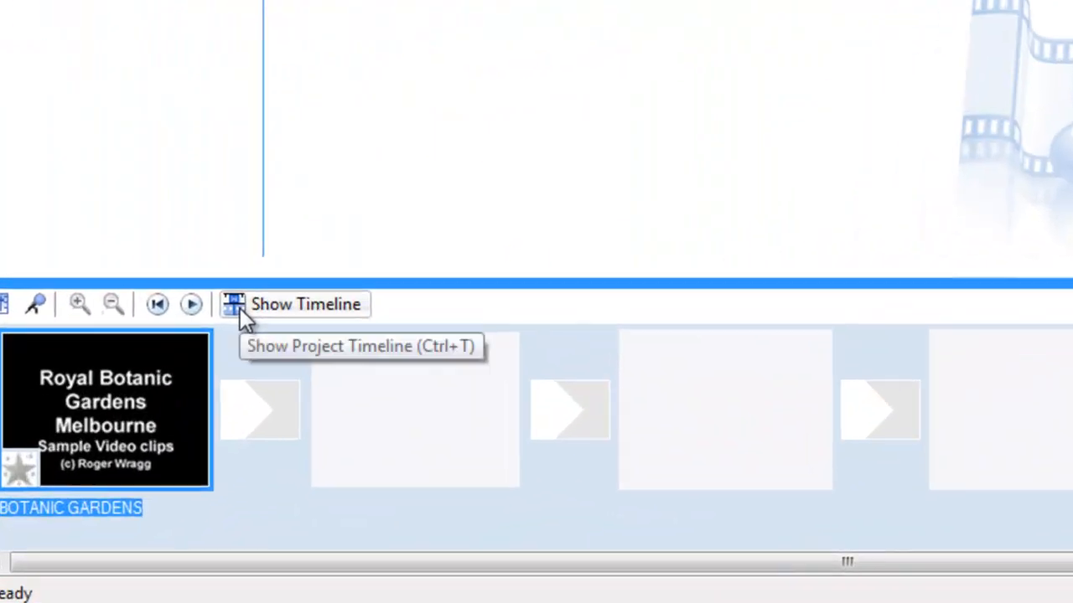
left_click(204, 352)
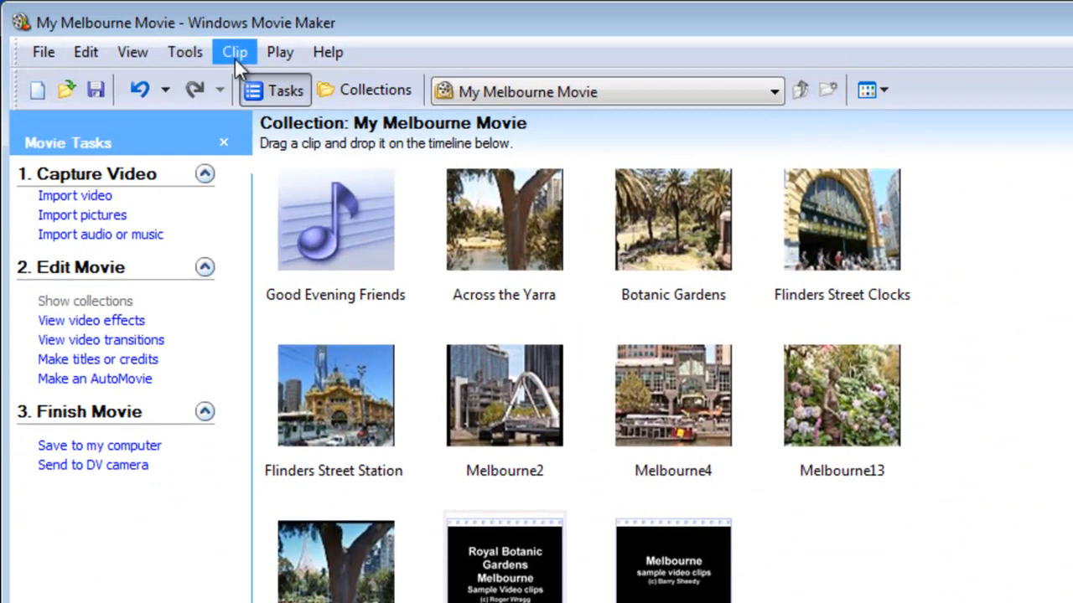
left_click(235, 58)
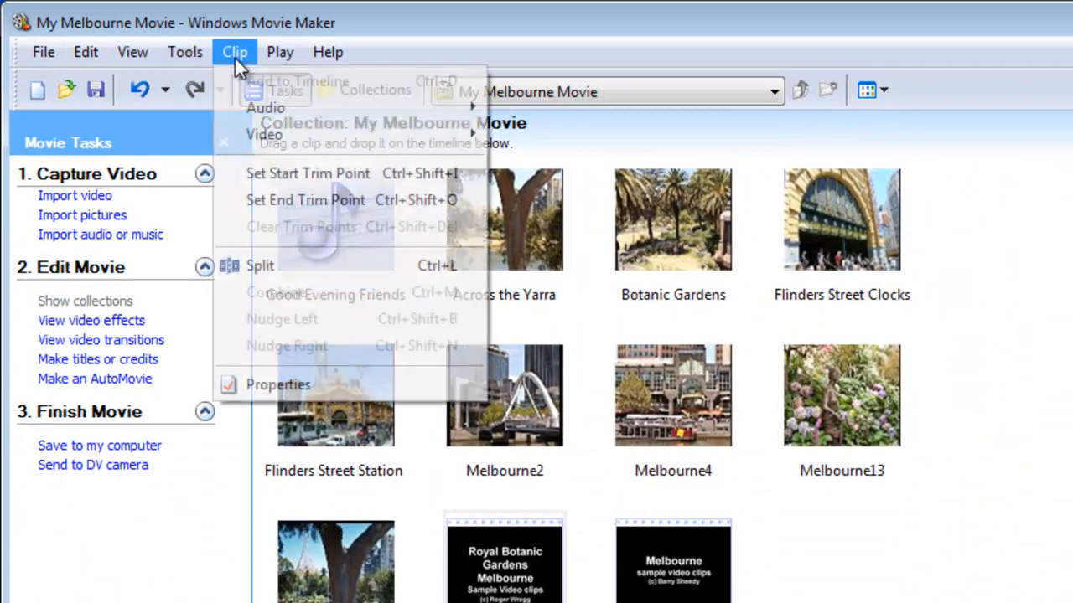
left_click(263, 172)
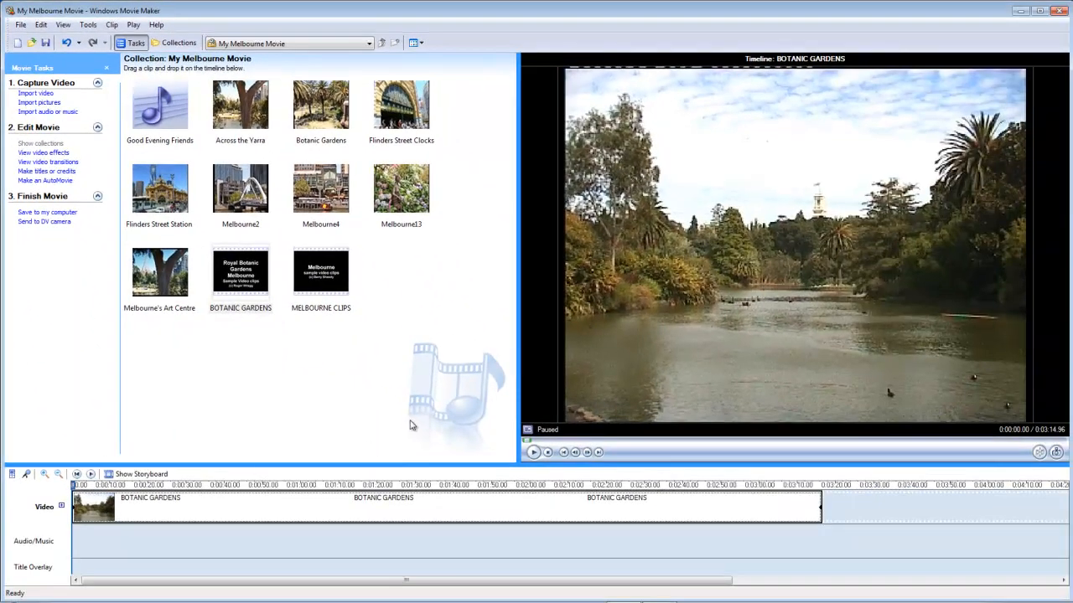
- Find the end of the lake scene and set the BOTANIC GARDENS clip's end trim point at 0:00:10.24 on the timeline
left_click(533, 452)
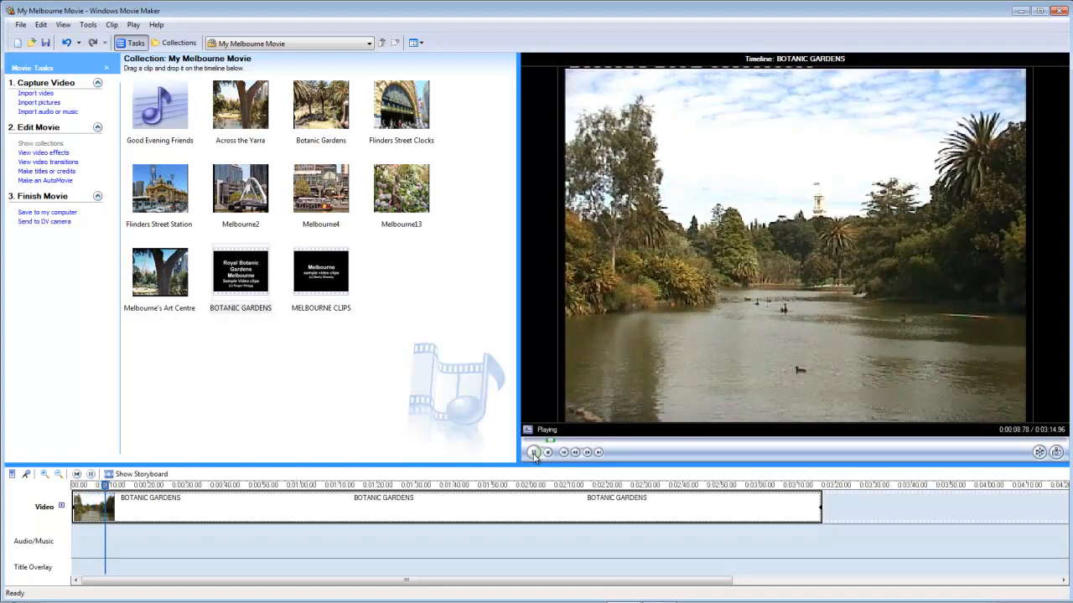
left_click(534, 453)
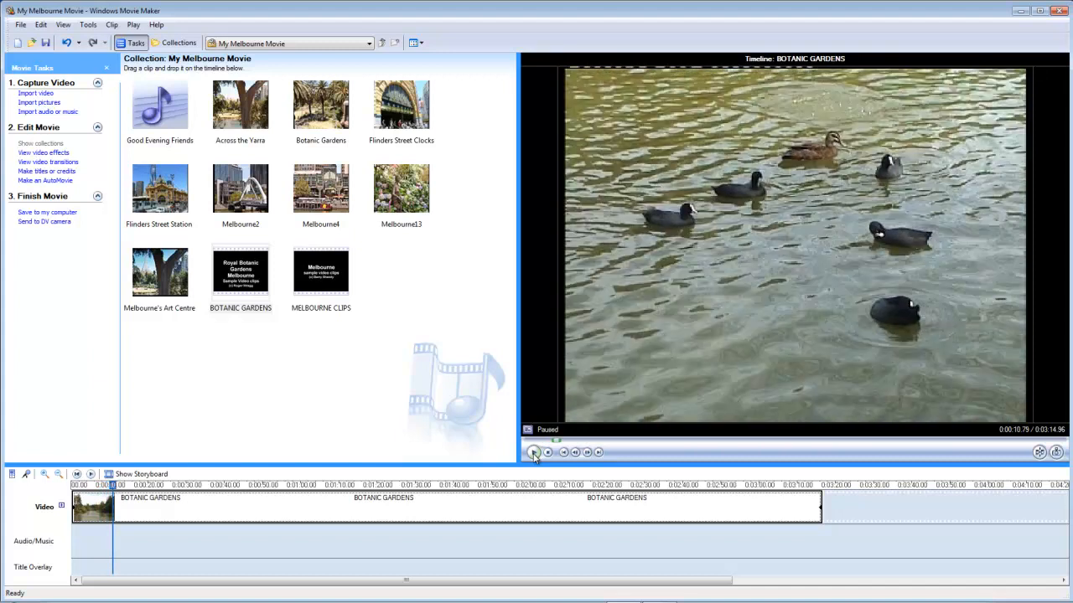
left_click(576, 452)
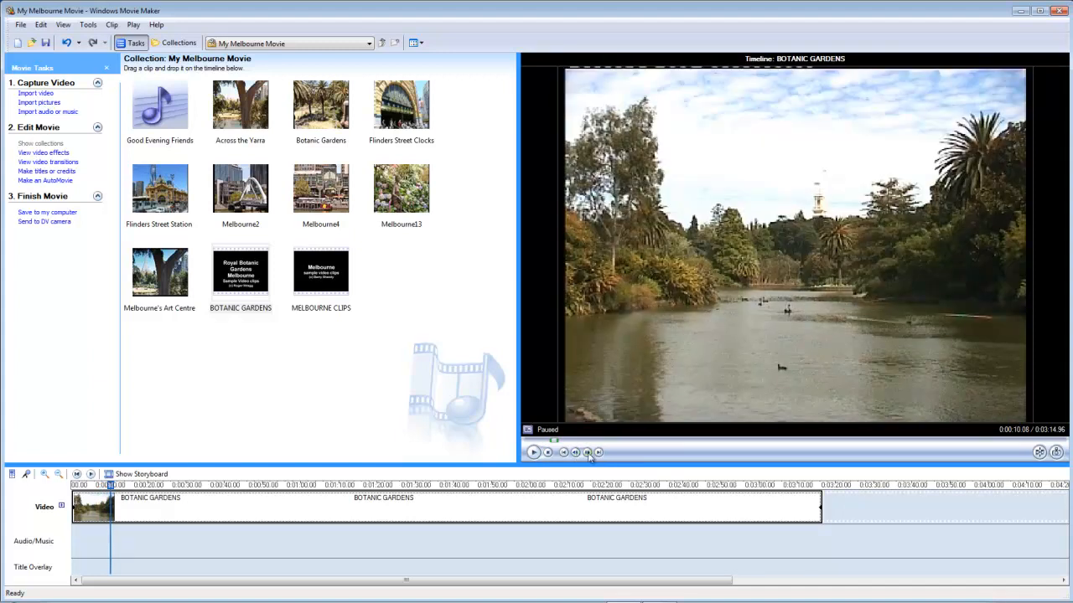
left_click(587, 453)
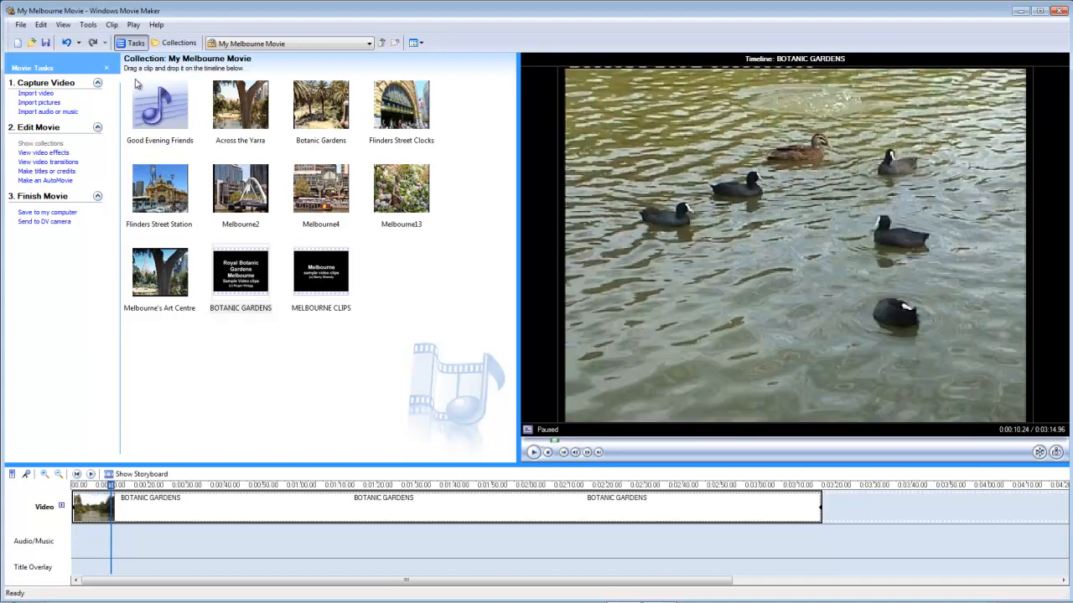
left_click(112, 26)
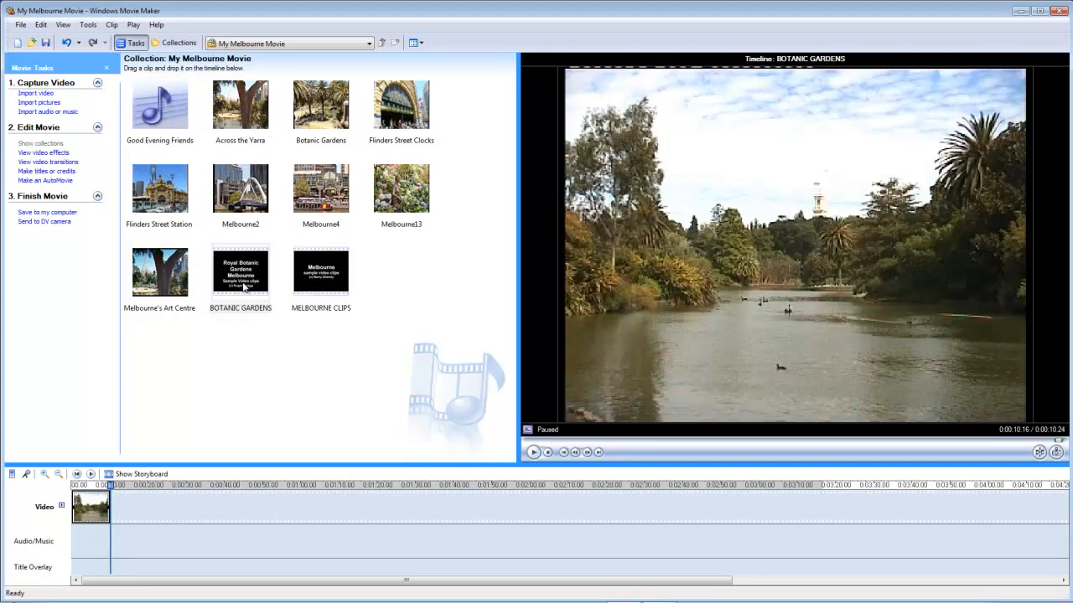
- Add BOTANIC GARDENS to the timeline again after the lake clip and trim it to the swan scene, ending at about 0:00:19
left_click_drag(244, 286, 204, 507)
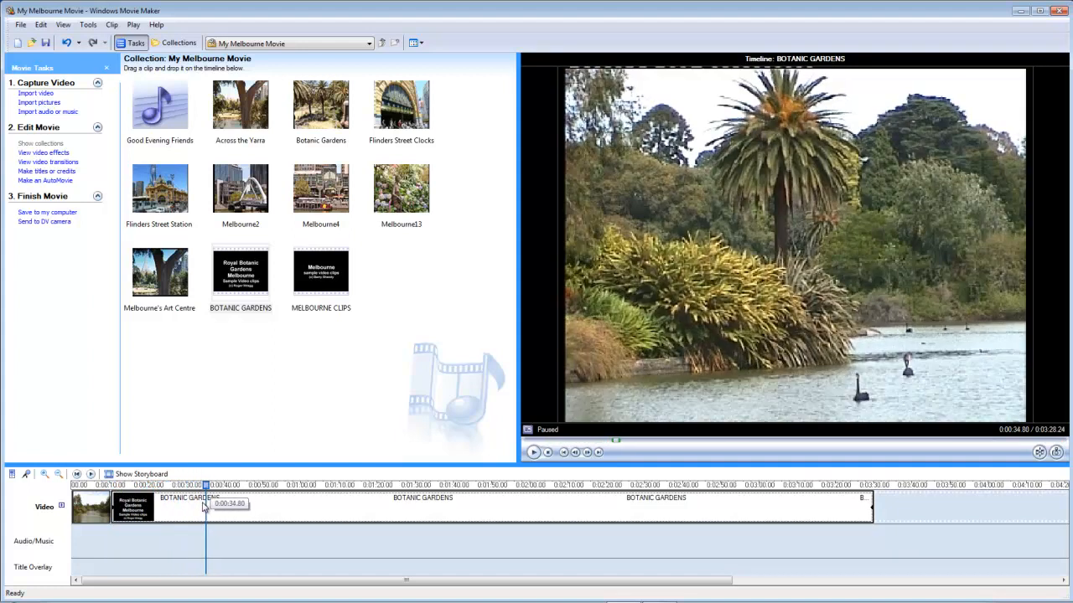
left_click(575, 453)
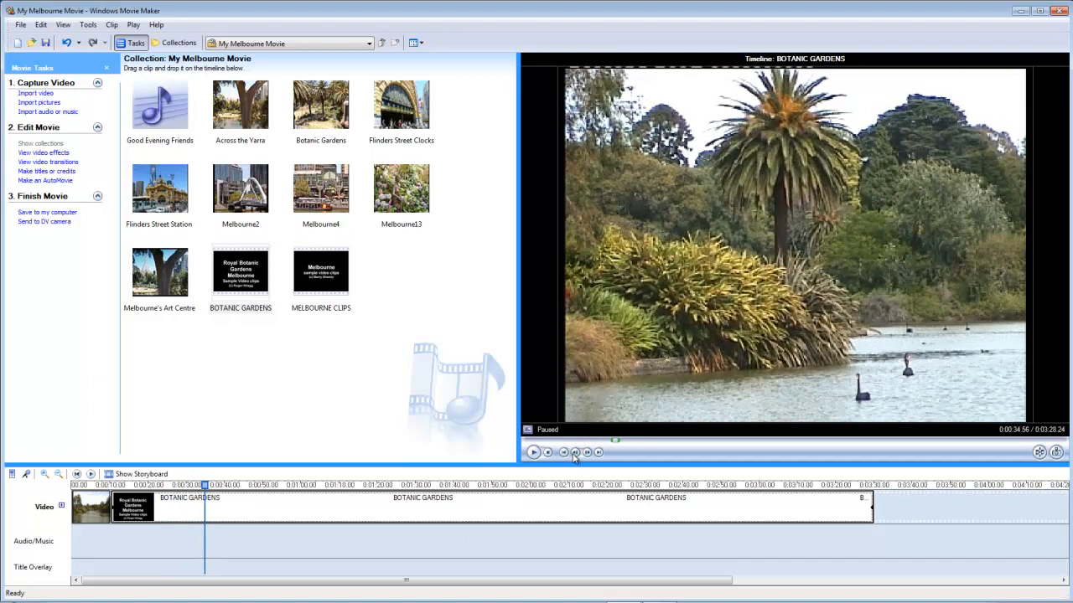
left_click(575, 453)
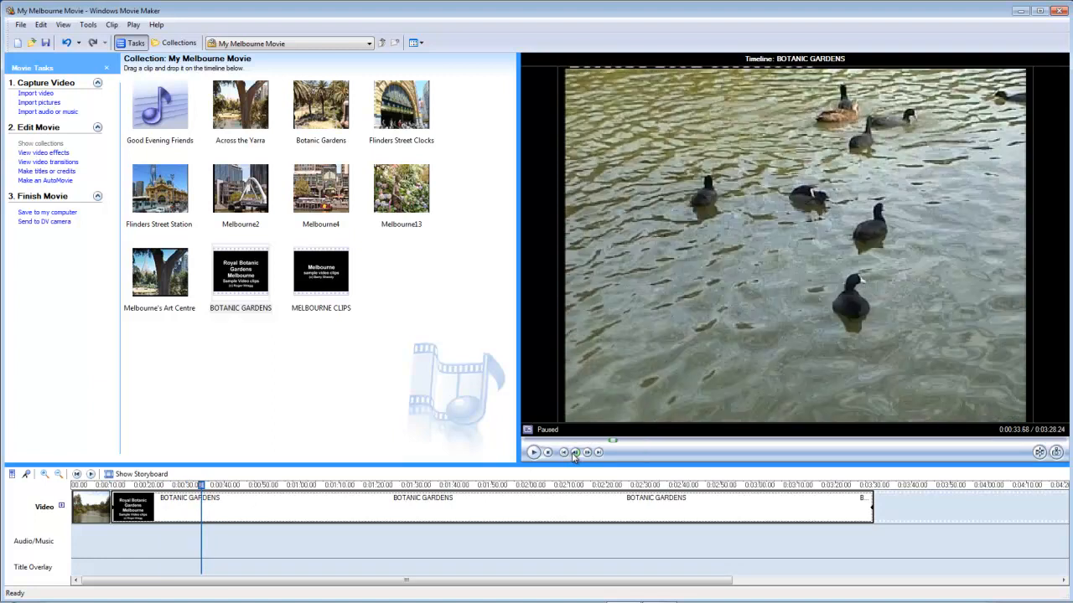
left_click(587, 456)
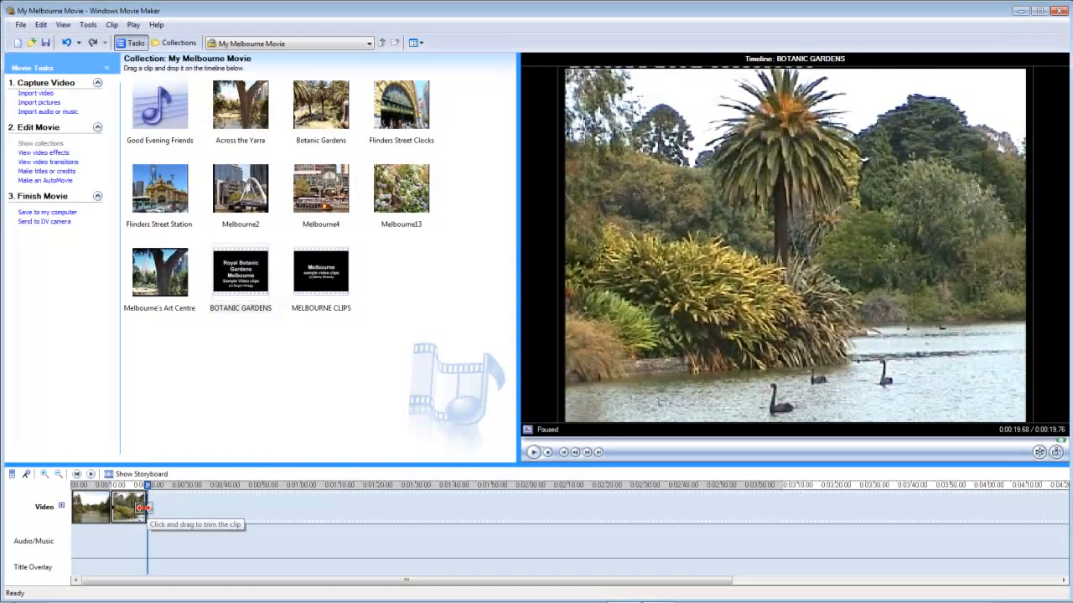
- Append MELBOURNE CLIPS after the swan clip and trim it to the beach scenes, ending at 0:00:56.08 on the timeline
left_click_drag(144, 507, 177, 511)
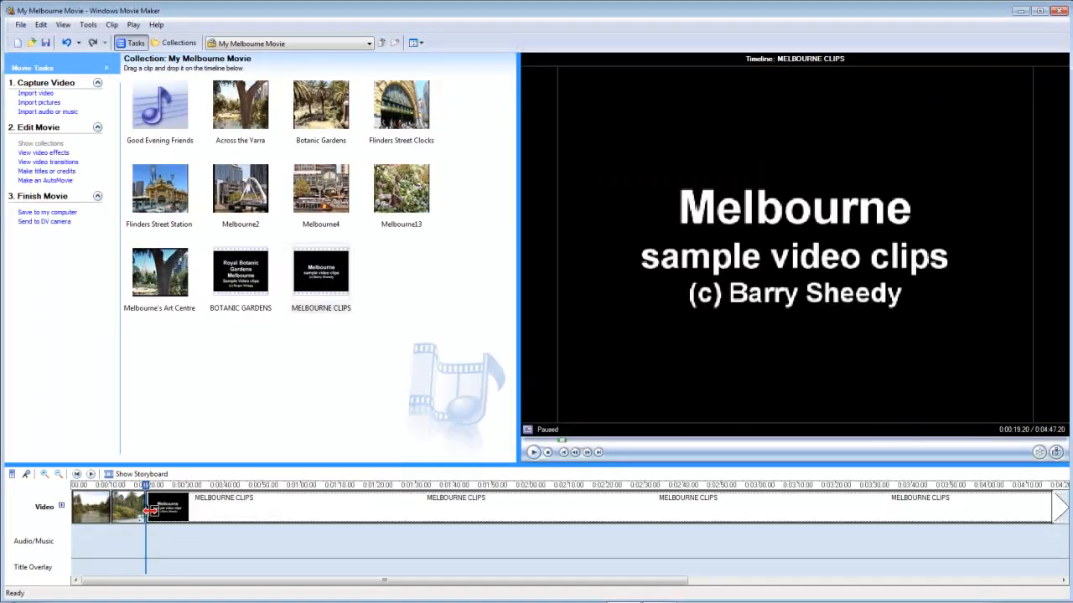
mouse_move(151, 508)
left_mouse_down()
mouse_move(191, 509)
mouse_move(155, 509)
left_mouse_up()
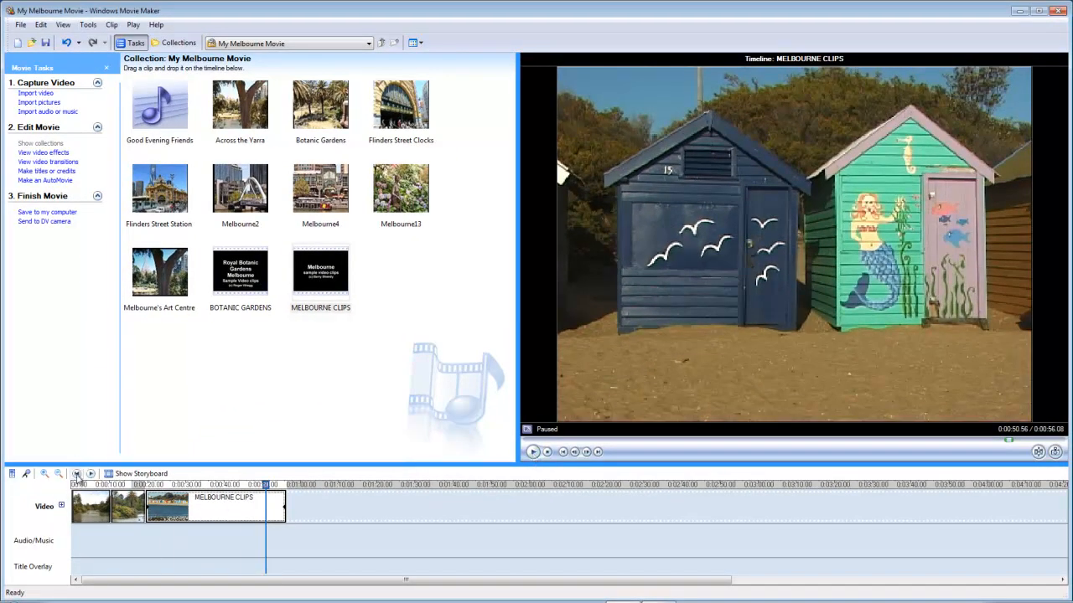
- Zoom in on the timeline and scroll along it back toward the start of the movie
left_click(47, 475)
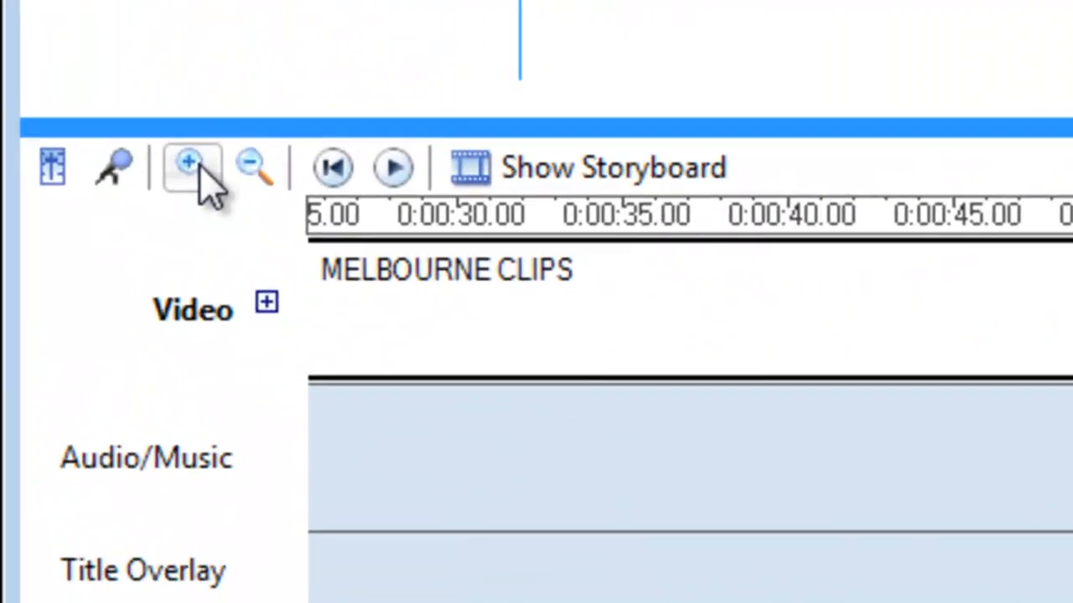
left_click(47, 474)
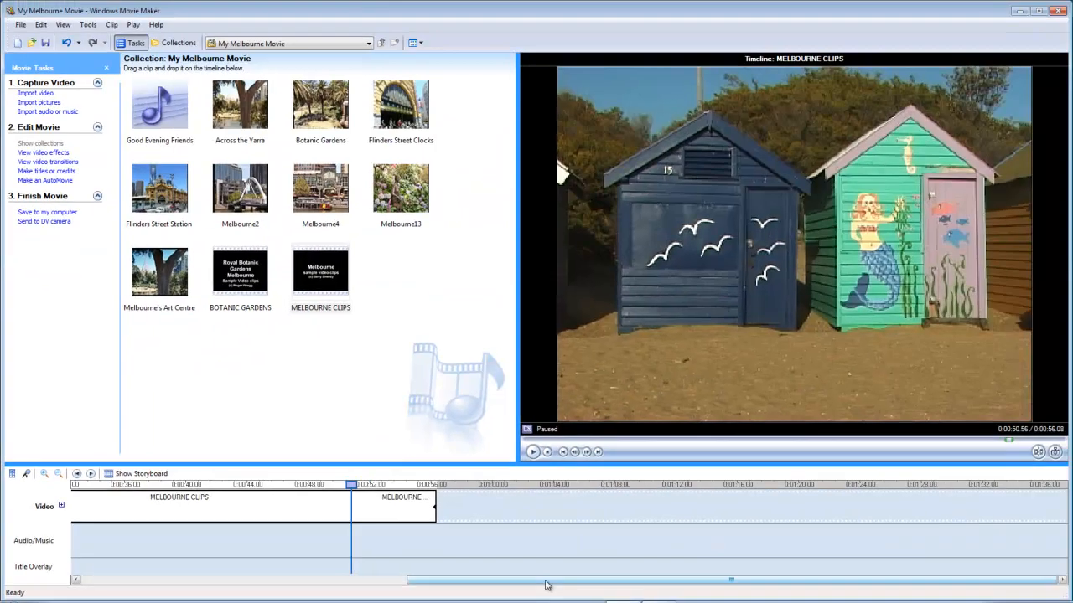
left_click_drag(545, 581, 268, 589)
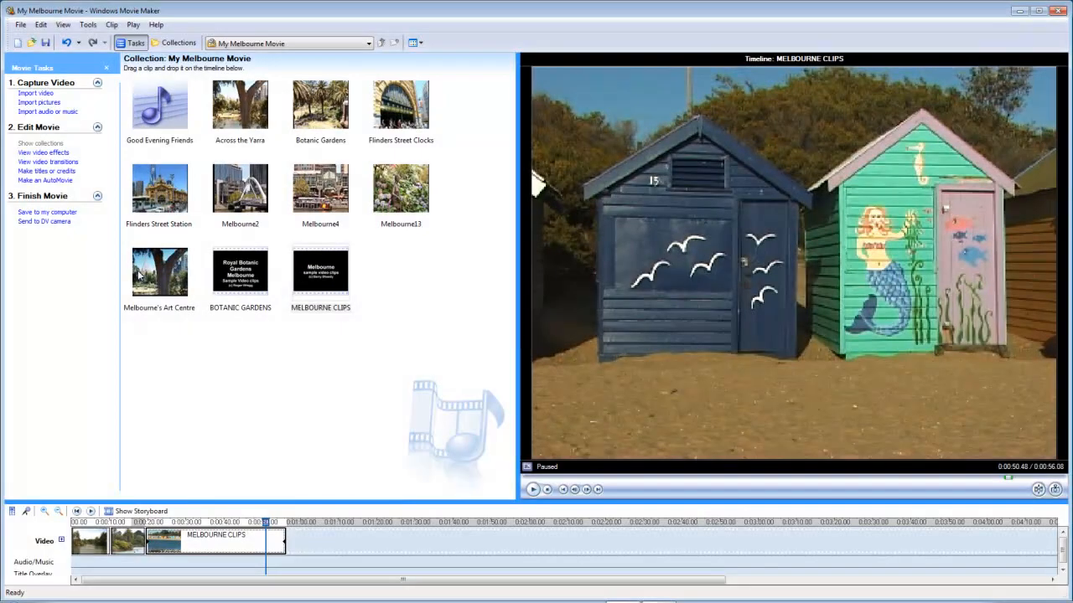
- Append Melbourne's Art Centre, Melbourne4, and the jointly selected Flinders Street Clocks, Flinders Street Station and Melbourne13 pictures after MELBOURNE CLIPS on the timeline
left_click_drag(176, 285, 303, 532)
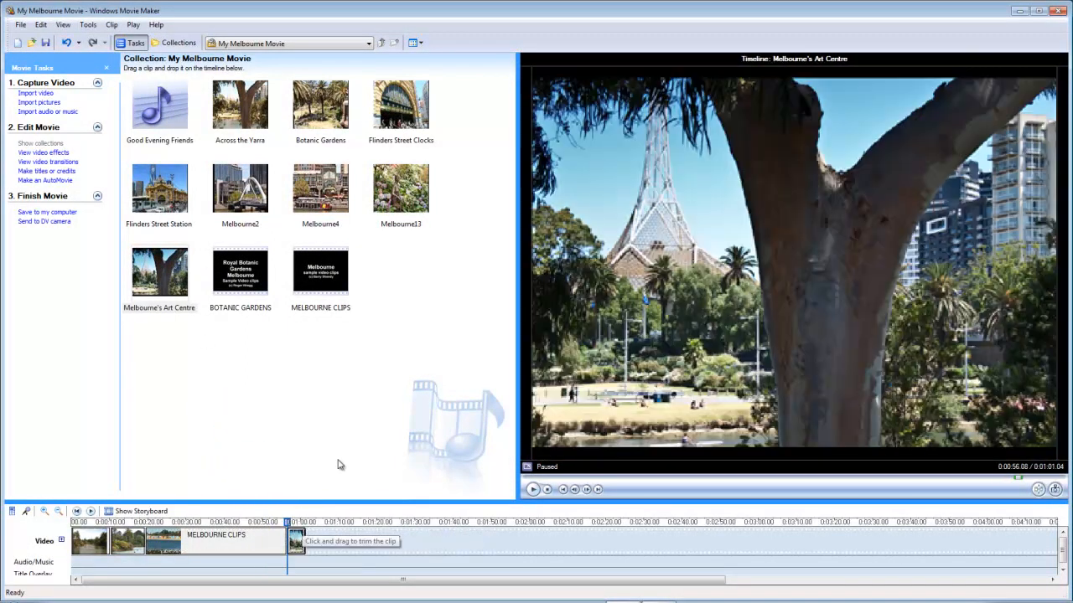
left_click_drag(320, 194, 330, 542)
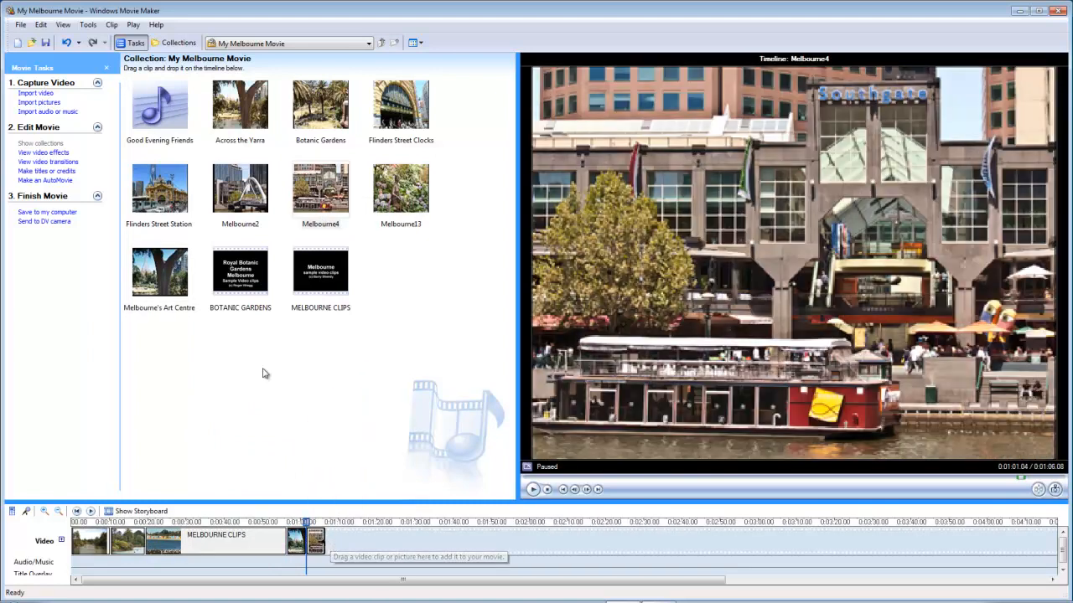
left_click(164, 186)
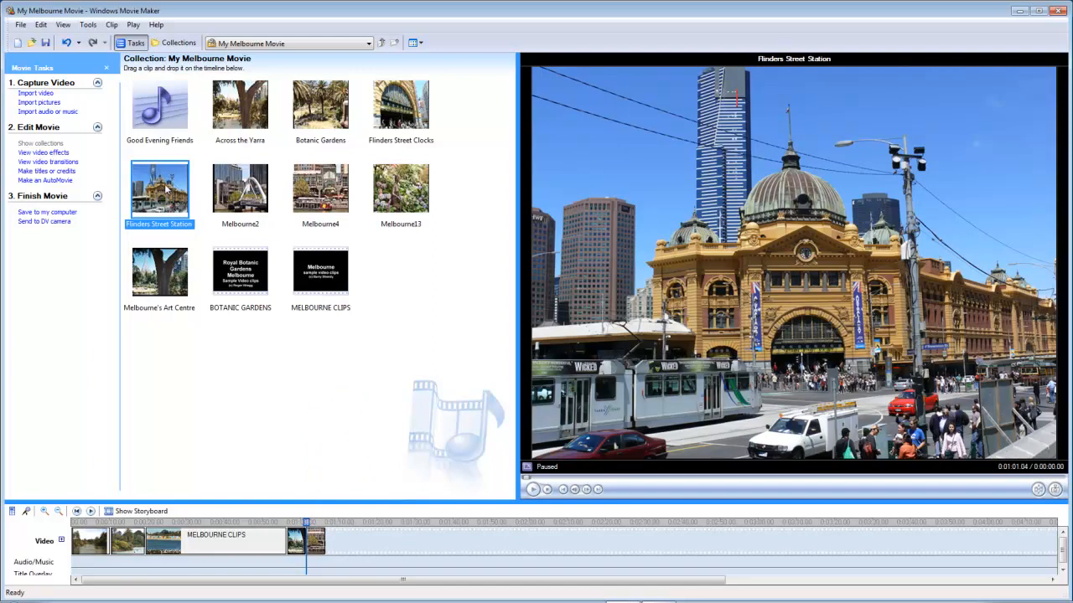
left_click(398, 191)
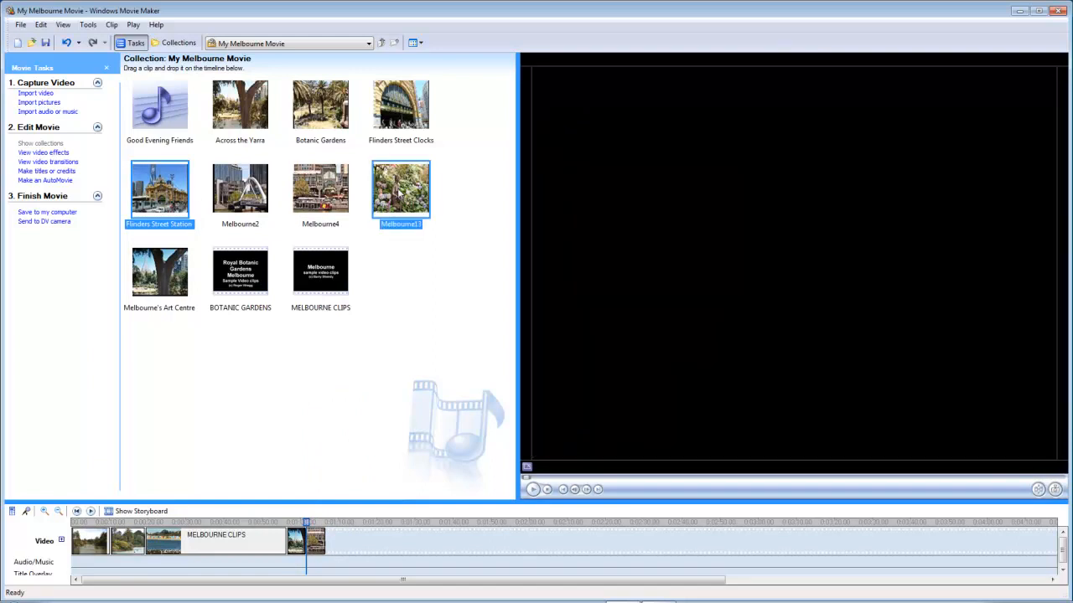
left_click(403, 115, "ctrl")
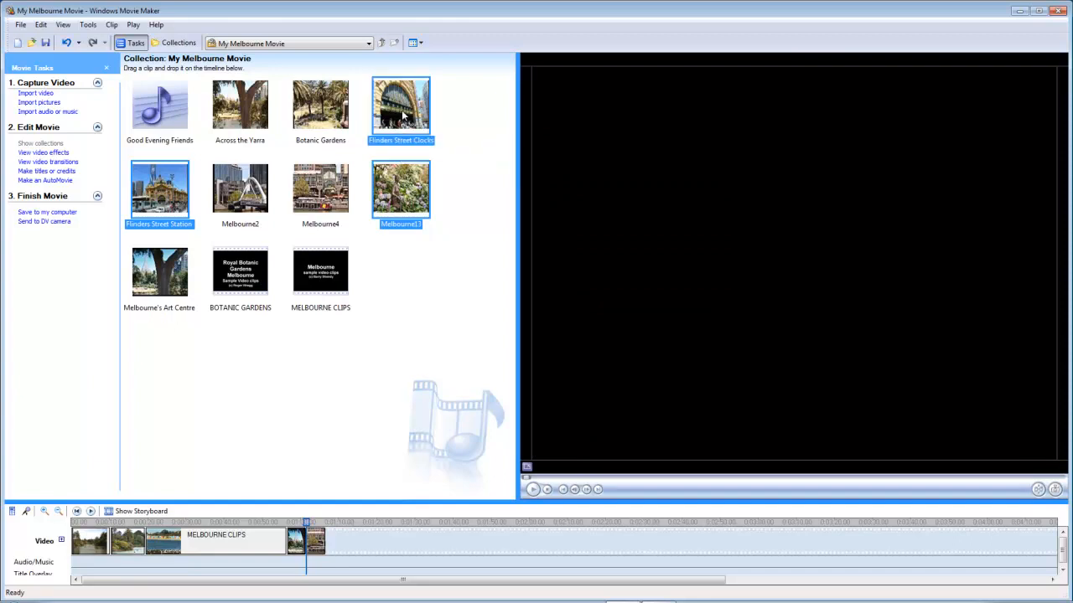
left_click_drag(401, 210, 364, 541)
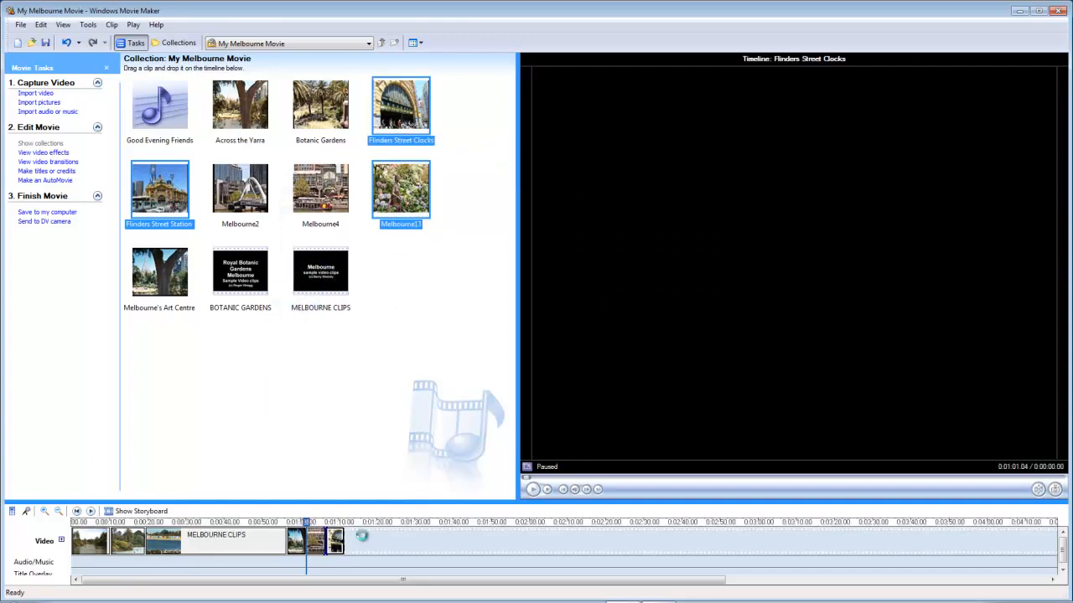
left_click(361, 539)
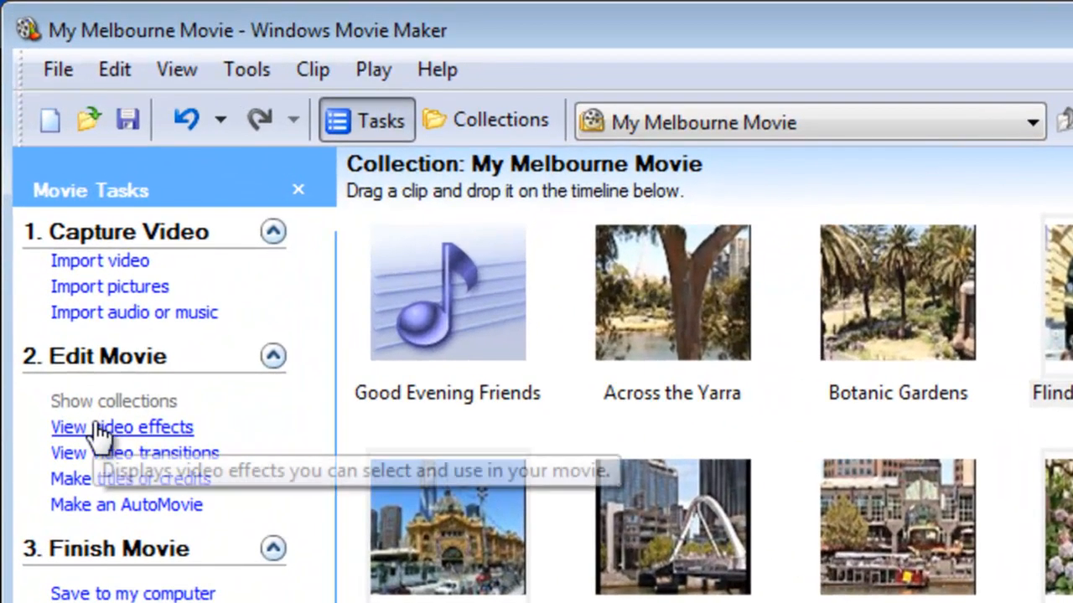
- Display the collection of video effects, browse through it and switch the movie to storyboard view
left_click(35, 153)
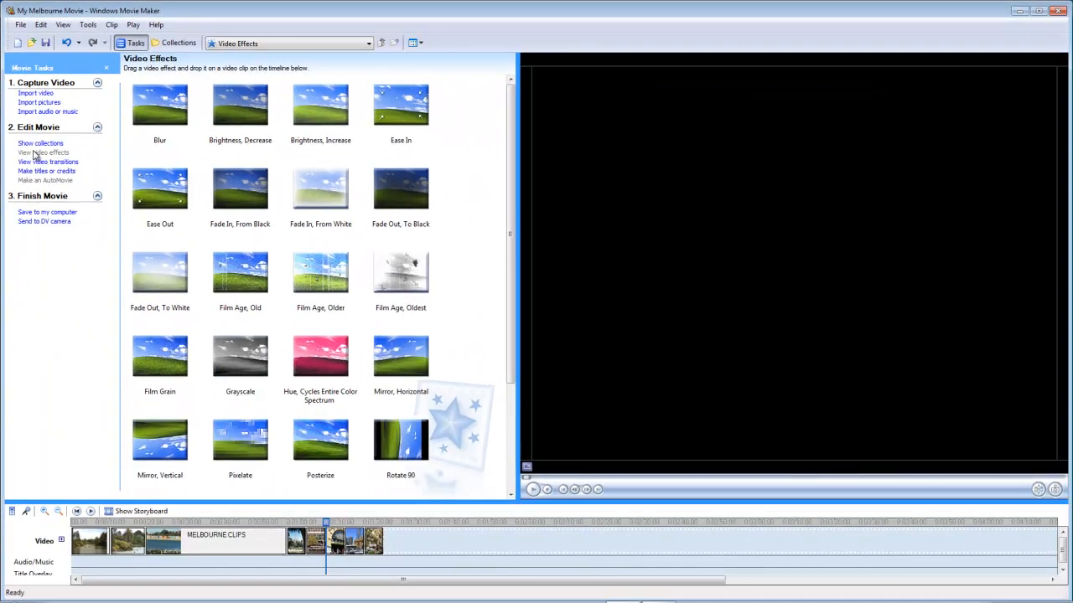
scroll(513, 261, "down", 4)
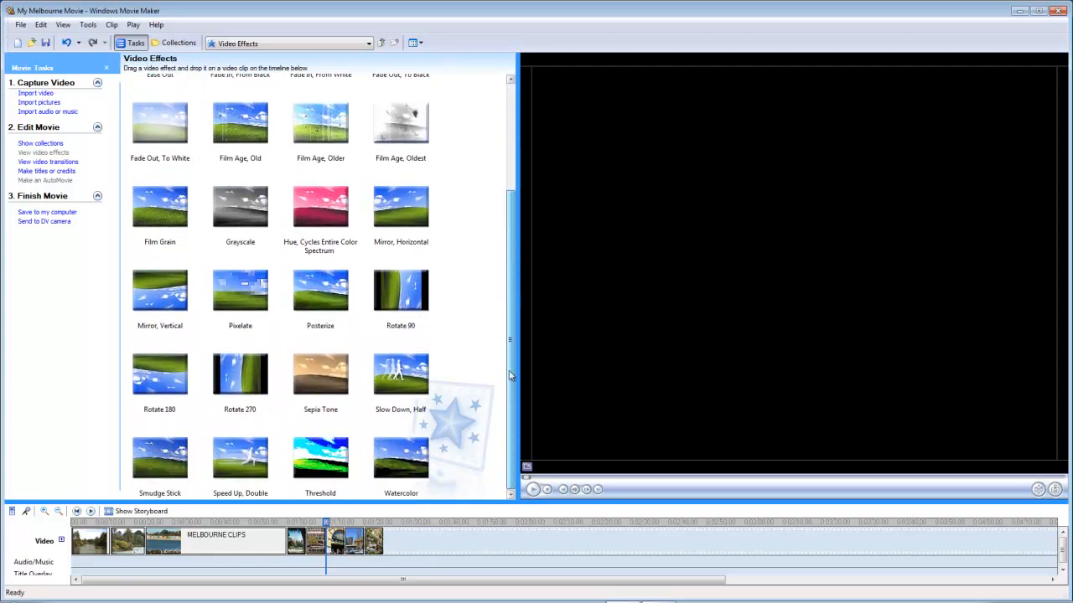
scroll(512, 375, "up", 2)
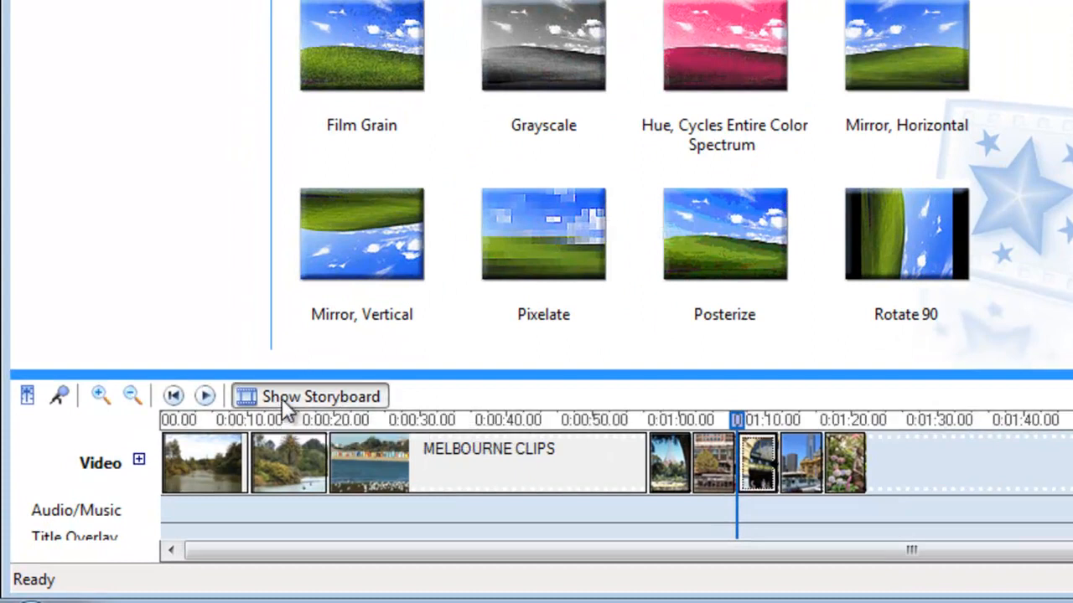
left_click(282, 398)
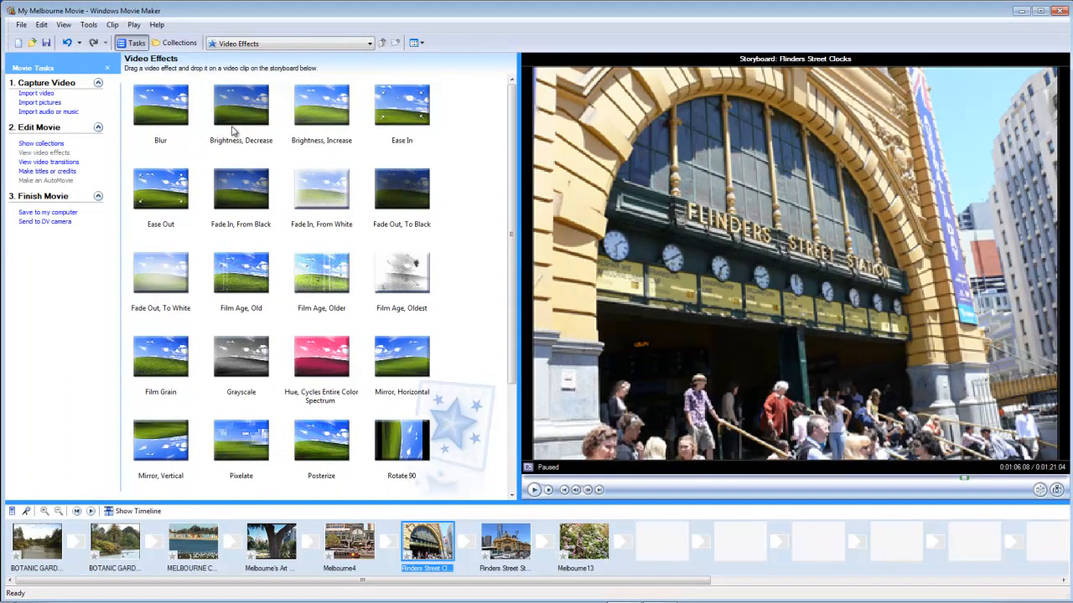
- Apply the Brightness, Decrease and Ease Out video effects to the Melbourne's Art Centre picture on the storyboard
left_click_drag(235, 124, 300, 545)
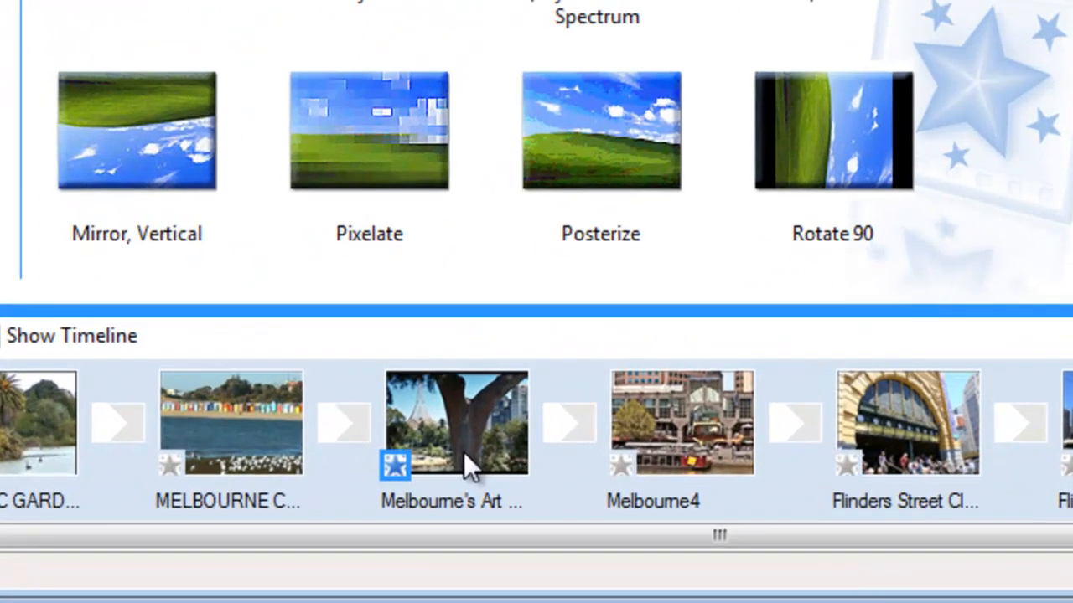
left_click(463, 459)
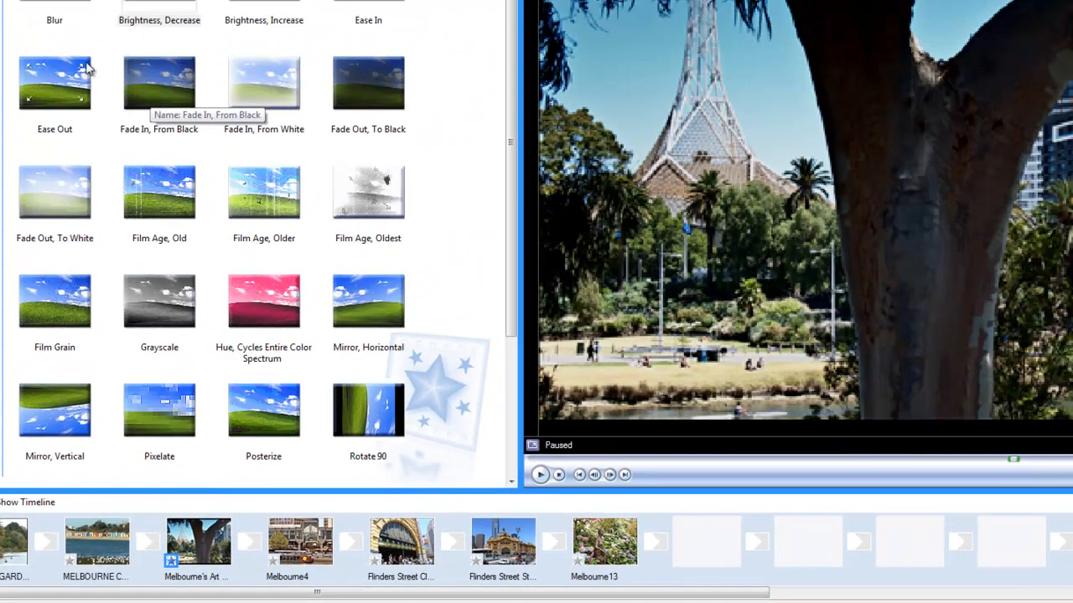
left_click_drag(52, 84, 194, 547)
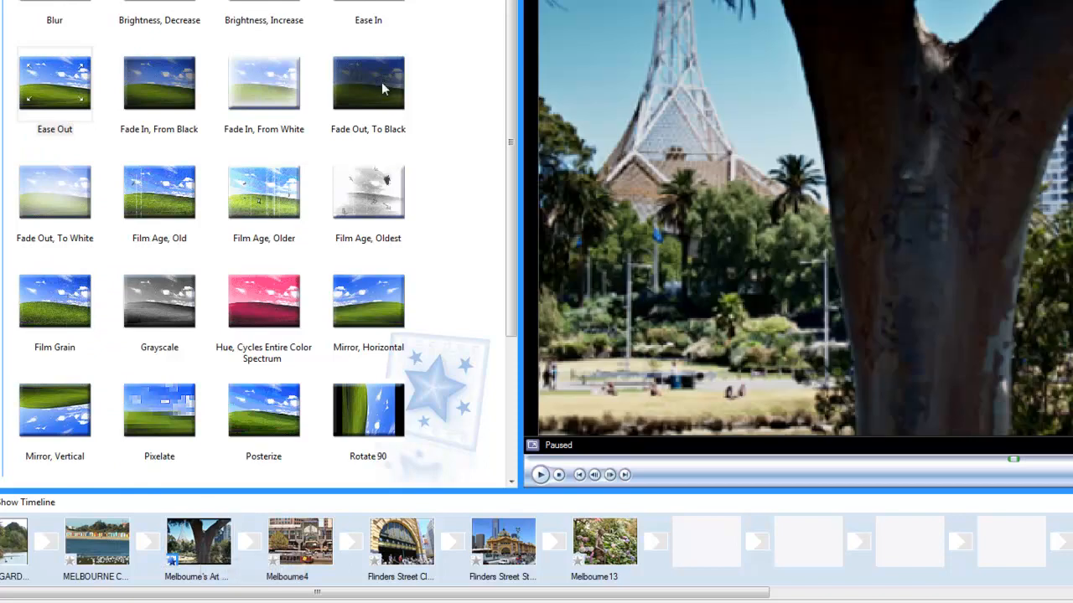
- Apply the Ease In effect to Flinders Street Clocks and the Sepia Tone effect to Melbourne4 on the storyboard
left_click_drag(368, 19, 414, 544)
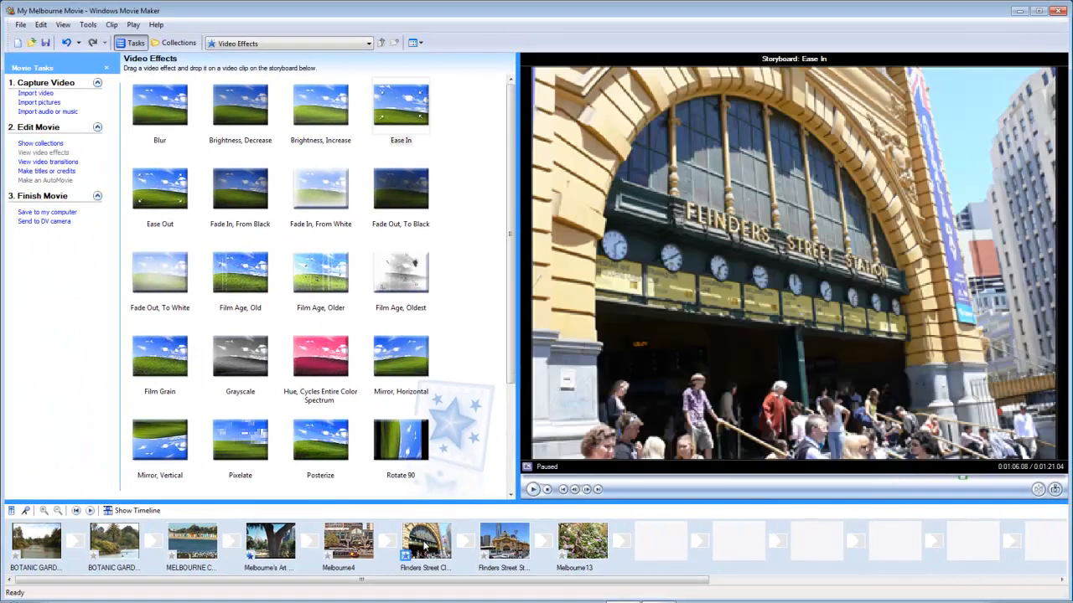
left_click_drag(508, 366, 506, 479)
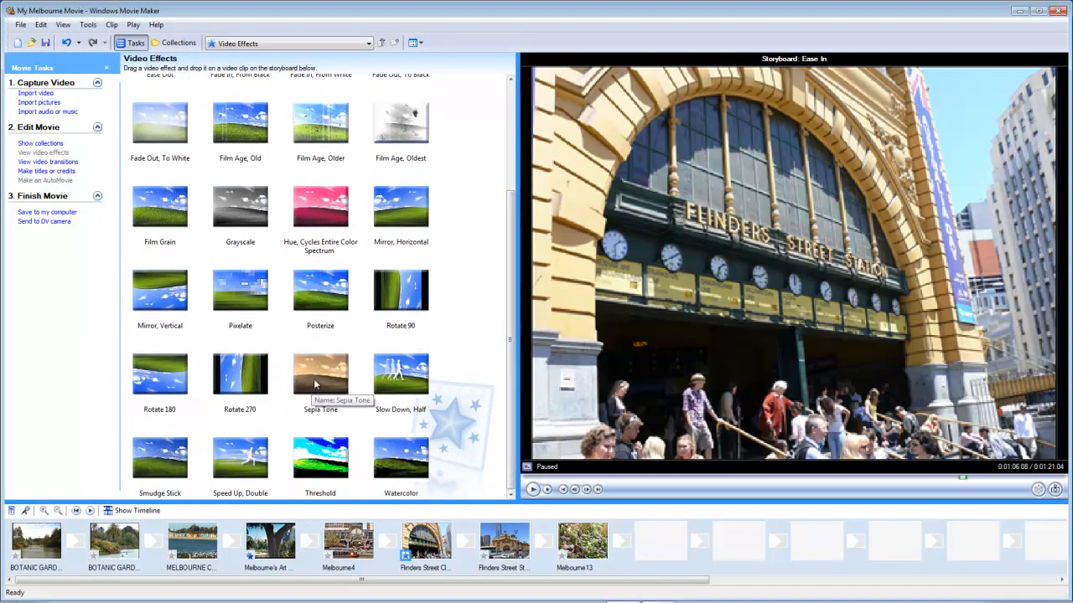
left_click_drag(315, 384, 342, 533)
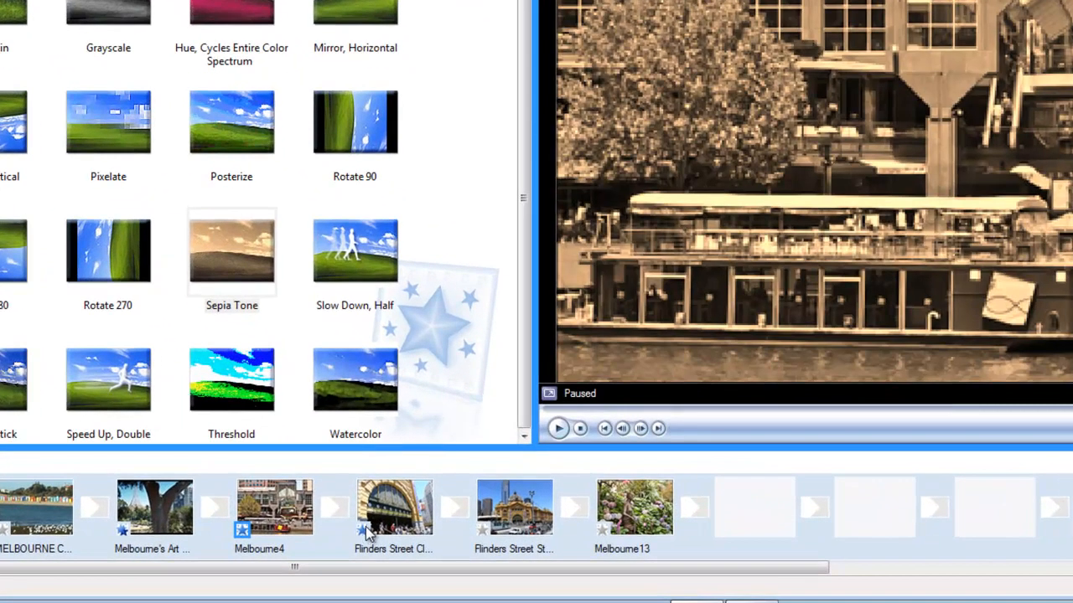
- Open the video effects settings for the Flinders Street Clocks picture on the storyboard
right_click(406, 555)
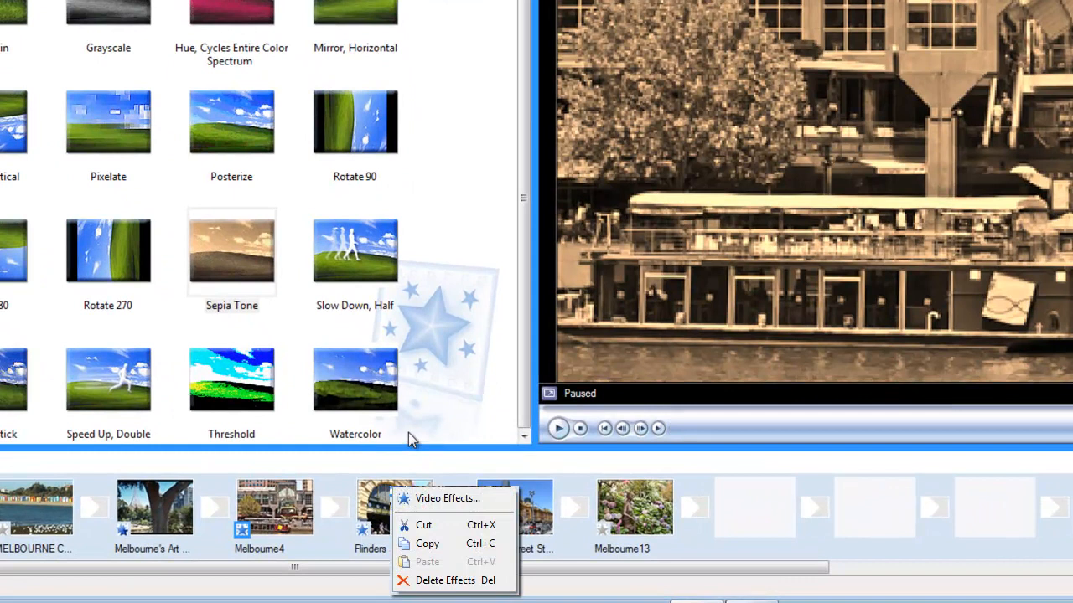
left_click(447, 499)
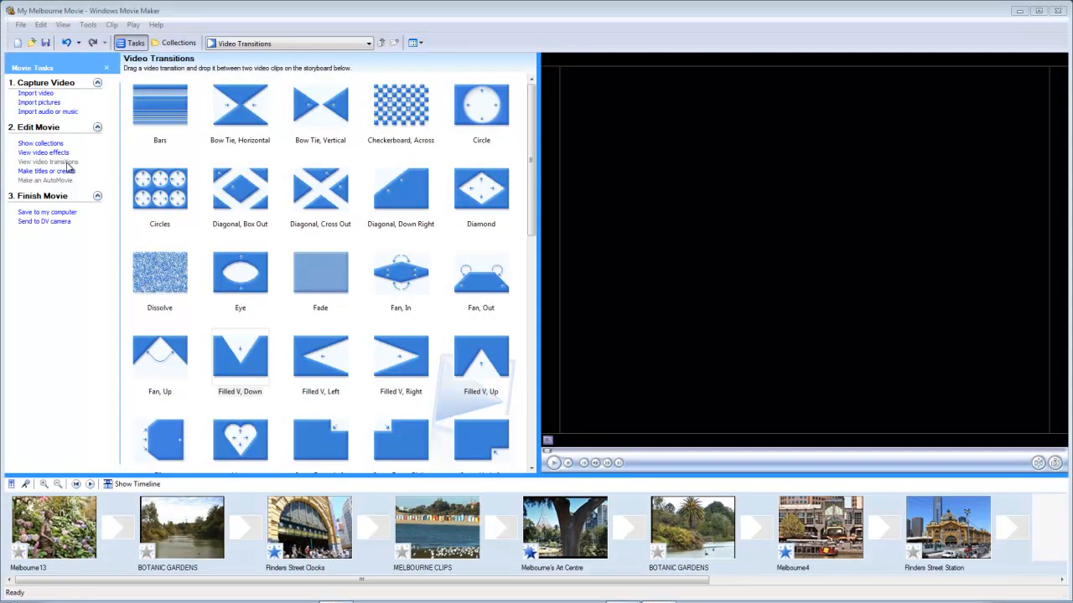
- Preview the Diagonal, Box Out, Fan, In, Fan, Out and Checkerboard, Across video transitions
left_click(237, 196)
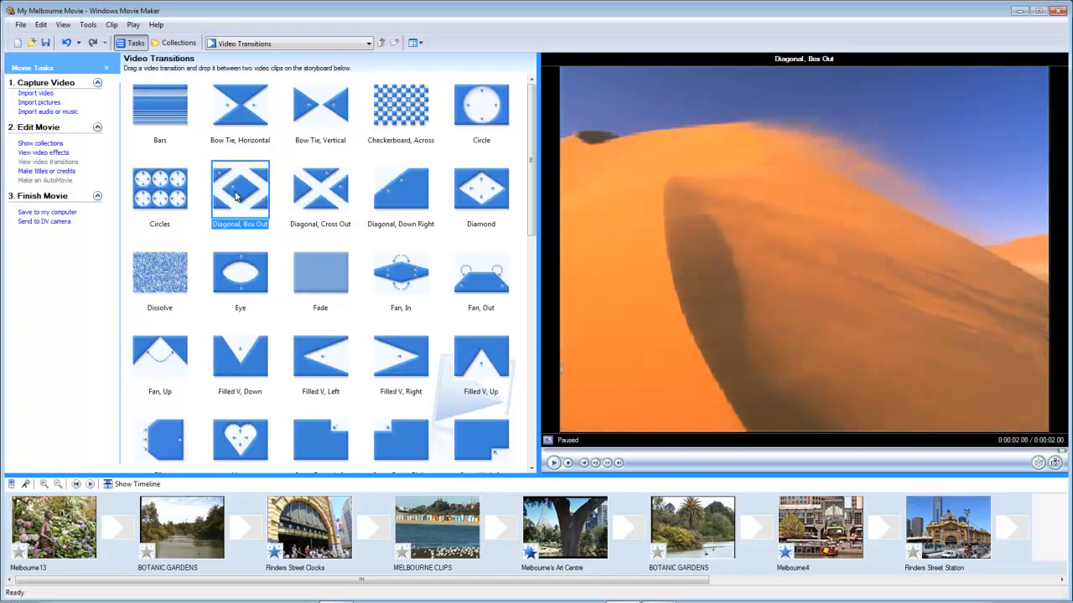
left_click(408, 278)
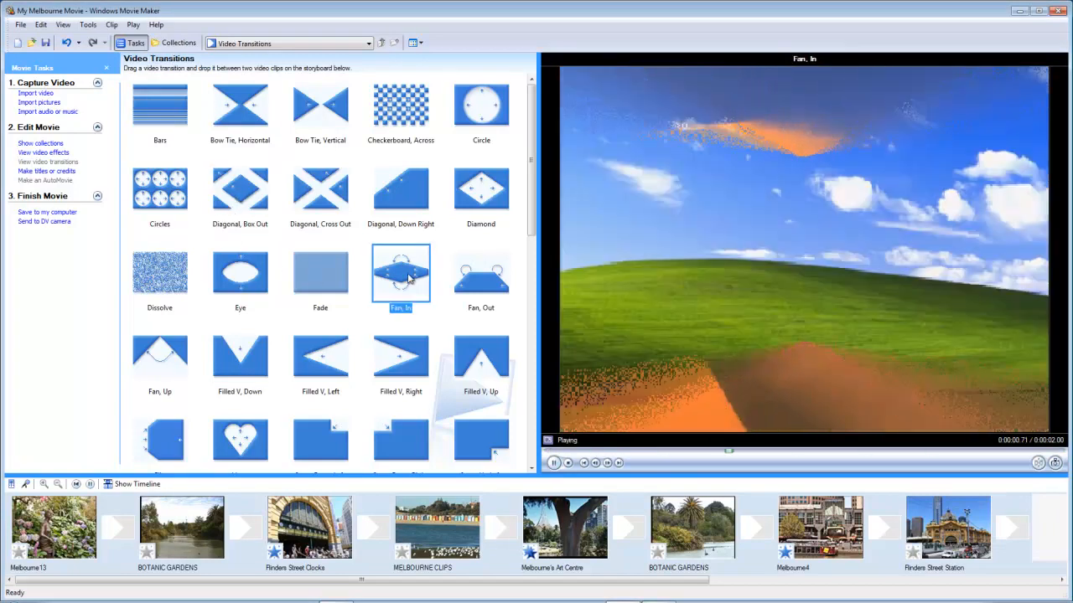
left_click(488, 296)
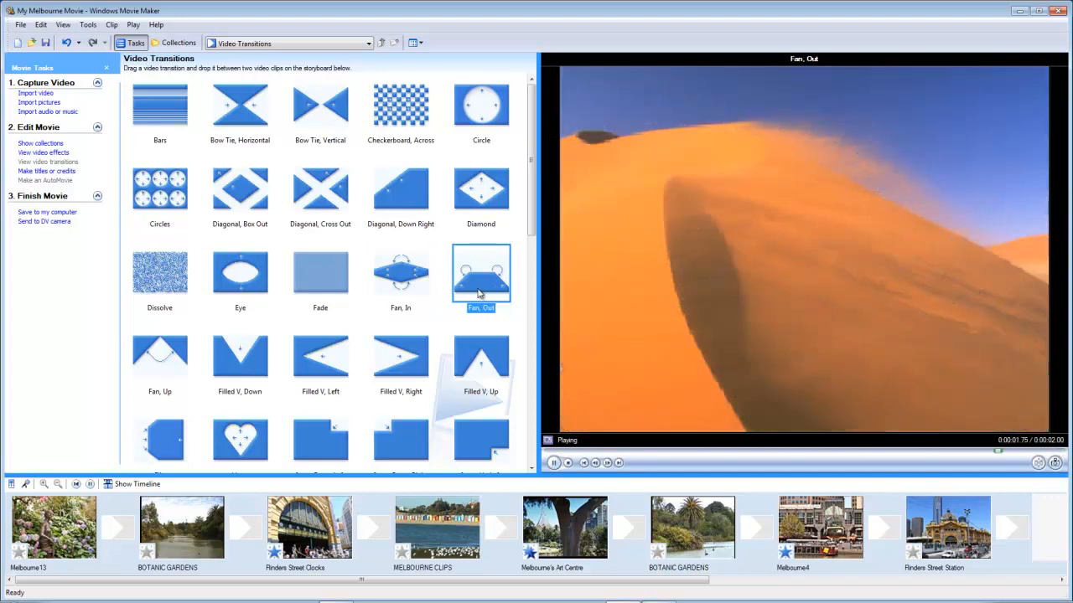
left_click(391, 123)
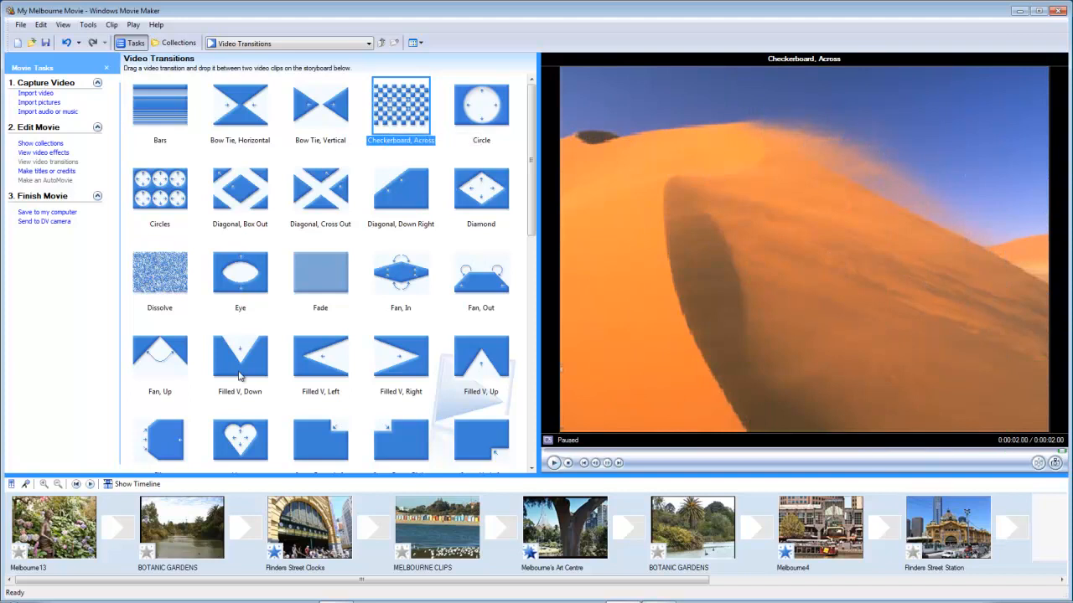
- Add the Heart transition between the first BOTANIC GARDENS clip and Flinders Street Clocks, and play it in the preview monitor
left_click_drag(236, 450, 245, 526)
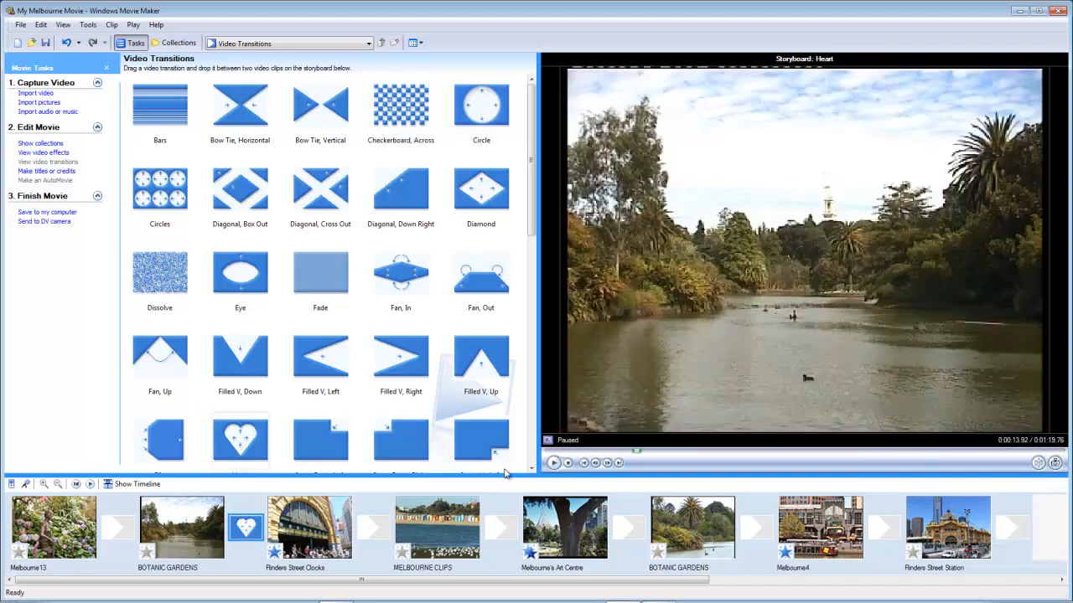
left_click(554, 464)
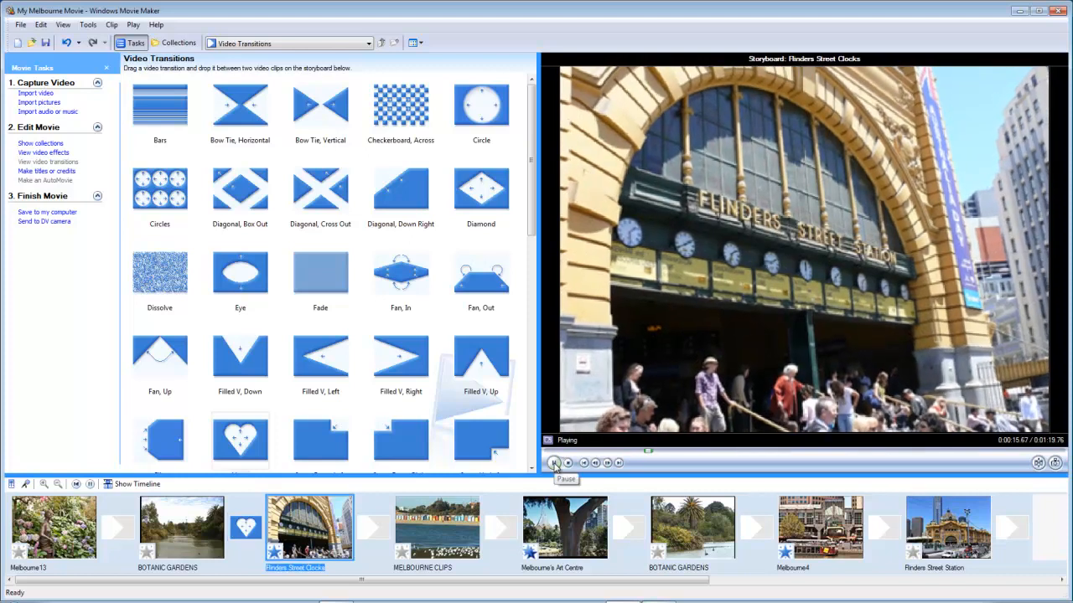
left_click(554, 463)
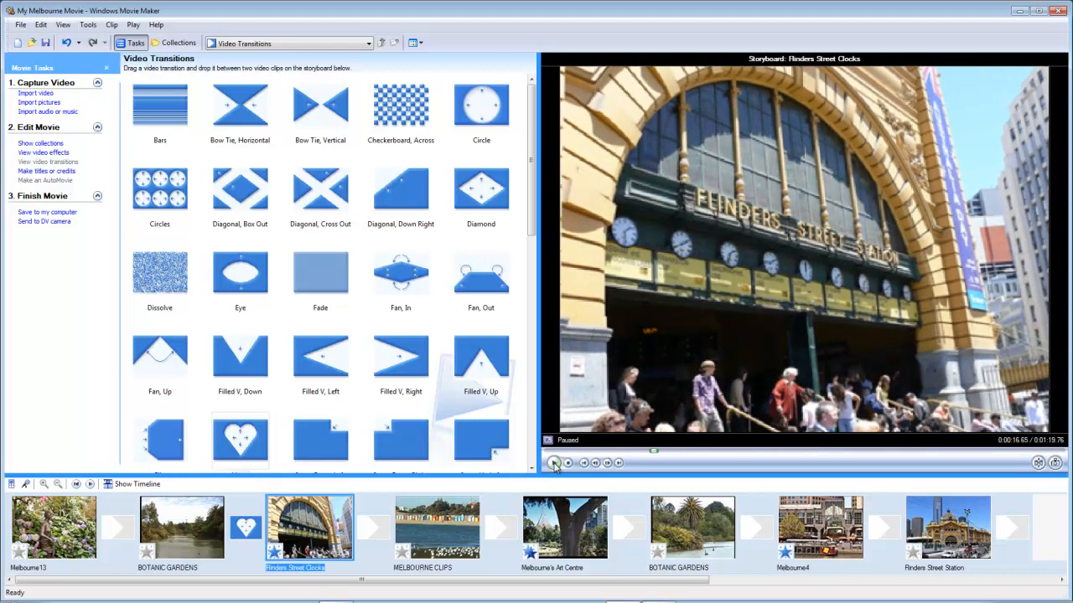
- Add the Fan, In transition between MELBOURNE CLIPS and Melbourne's Art Centre, and play it in the preview monitor
left_click_drag(402, 273, 507, 530)
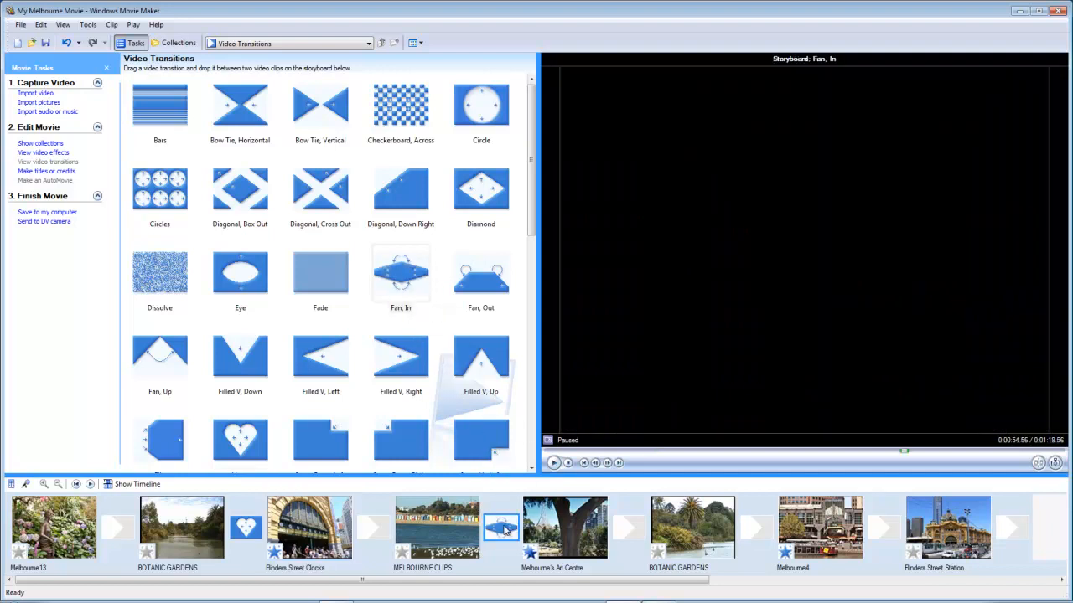
left_click(553, 463)
left_click(554, 463)
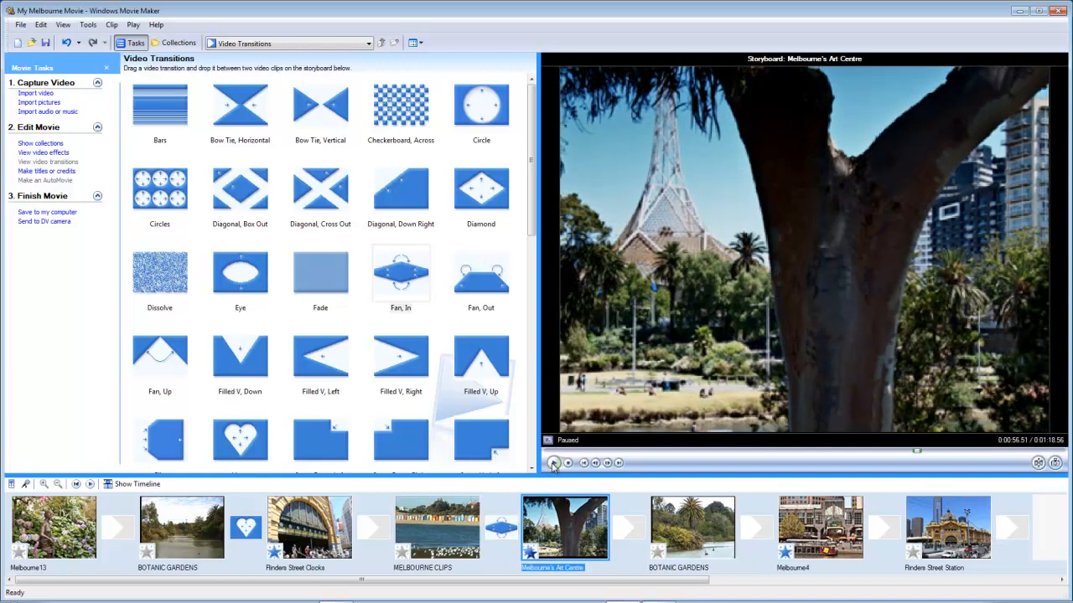
- Lengthen the Fan, In transition on the timeline to about 3 seconds by moving its start earlier
left_click(129, 485)
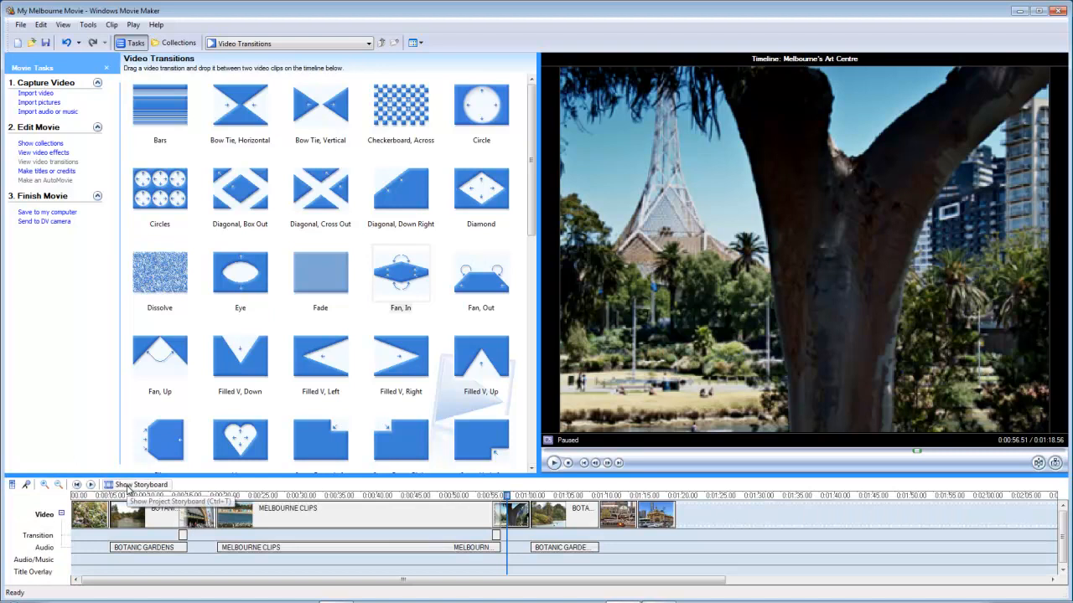
left_click(45, 486)
left_click(45, 490)
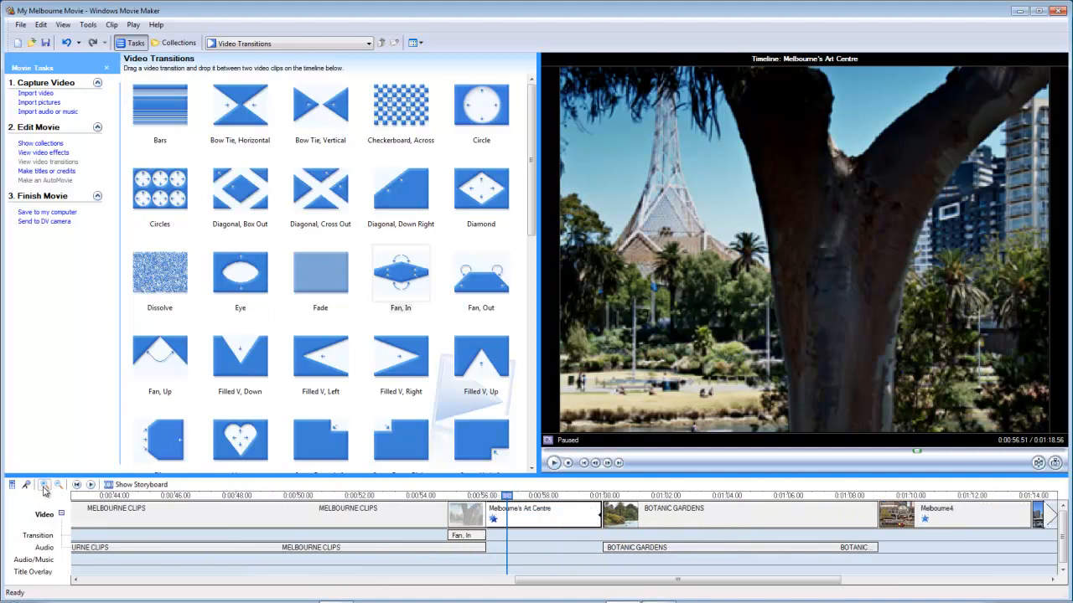
left_click(45, 490)
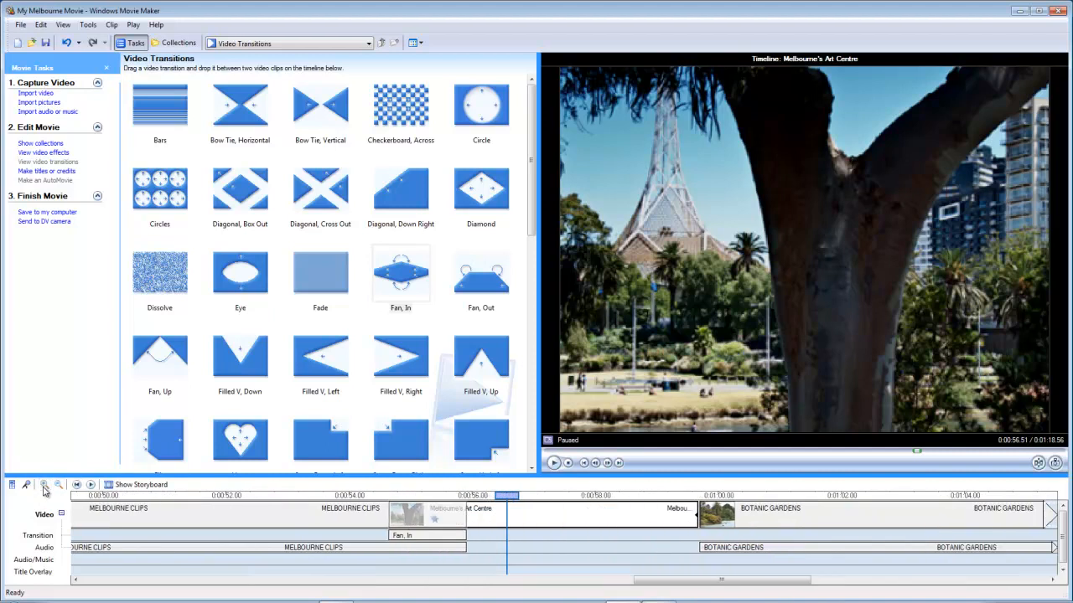
left_click(465, 536)
left_click_drag(389, 536, 299, 536)
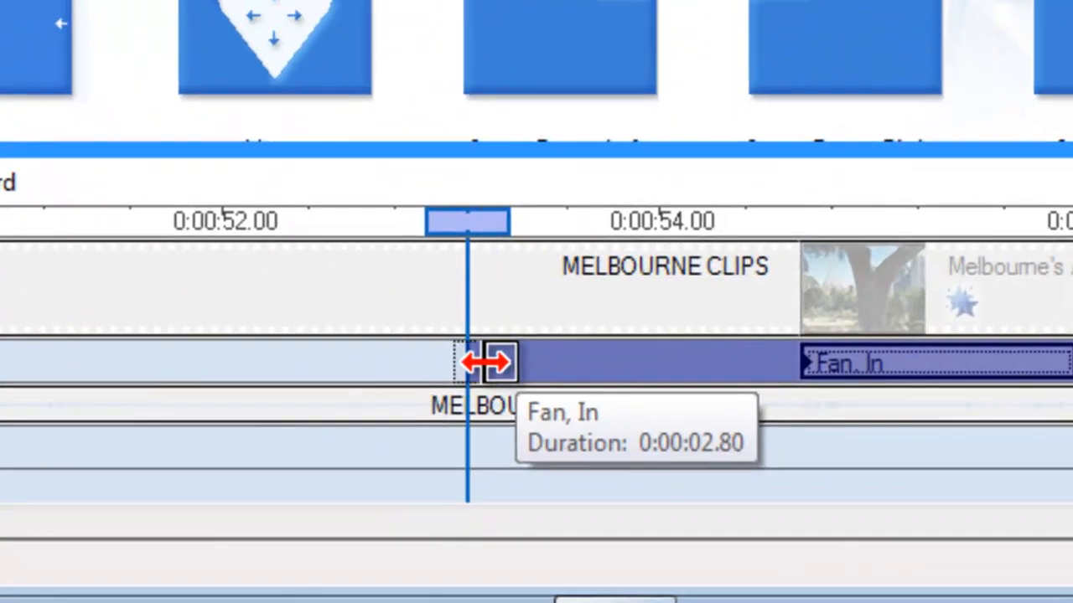
left_click_drag(486, 362, 491, 369)
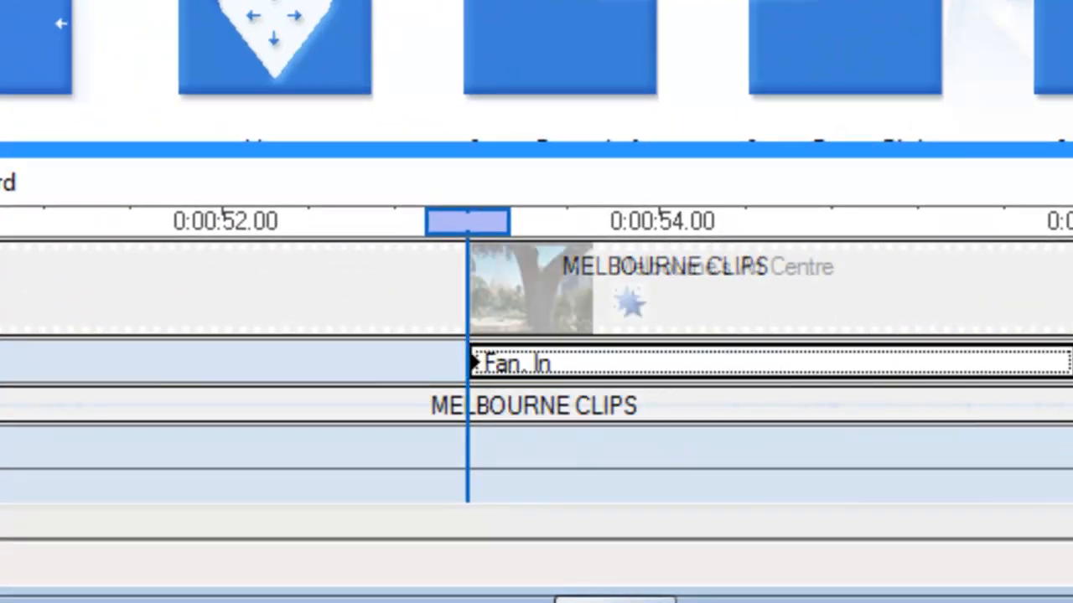
left_click_drag(474, 359, 439, 364)
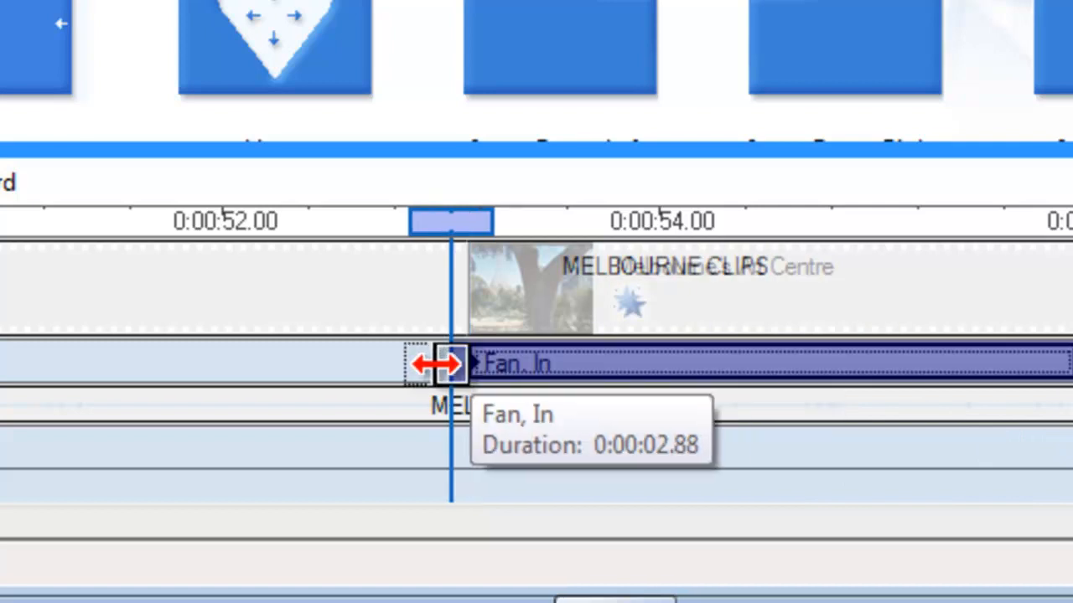
left_click_drag(301, 526, 275, 535)
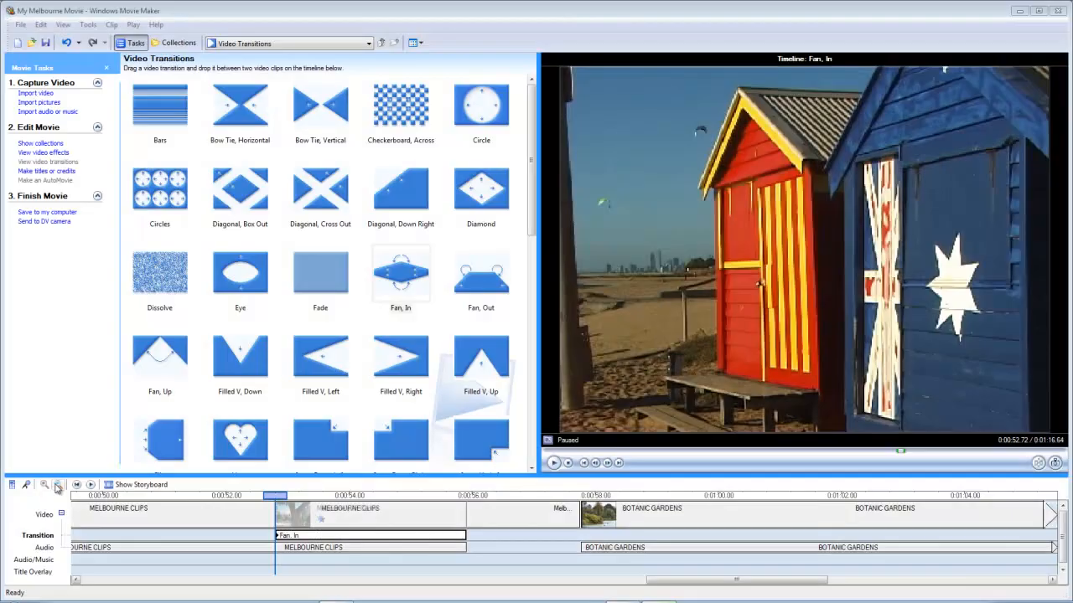
- On the timeline, move MELBOURNE CLIPS after Melbourne's Art Centre and Melbourne4 before the first BOTANIC GARDENS clip
left_click(56, 486)
left_click(56, 486)
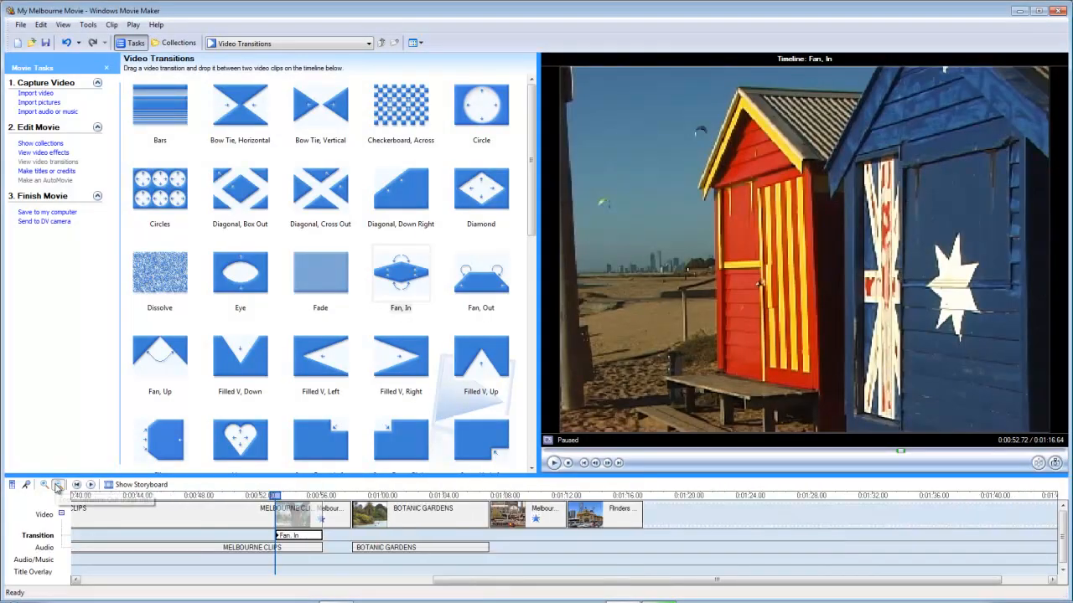
left_click(56, 486)
left_click(57, 486)
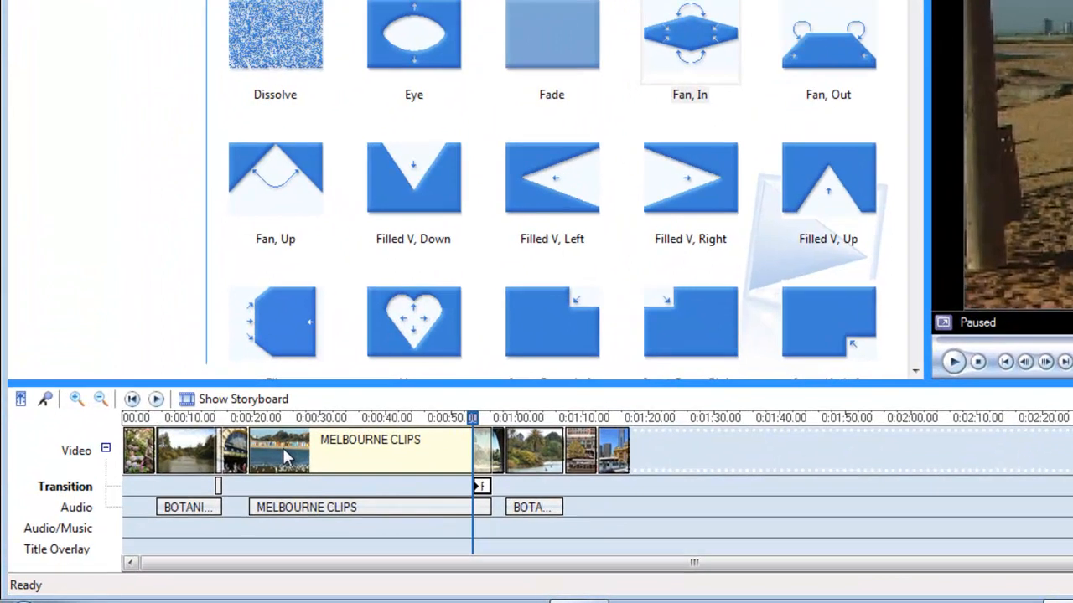
left_click(164, 517)
left_click_drag(285, 455, 510, 460)
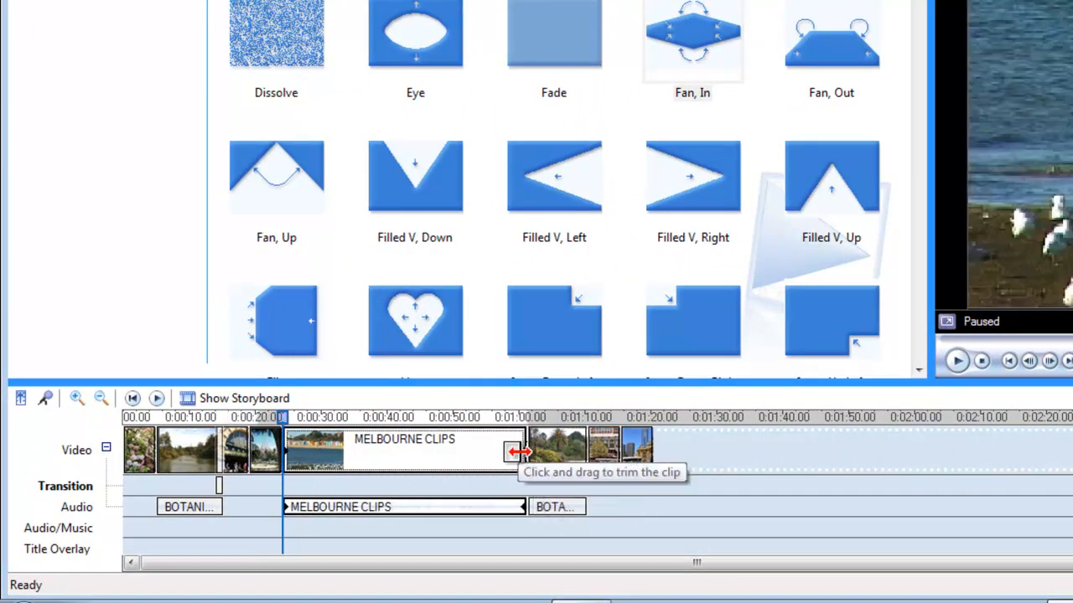
left_click(606, 459)
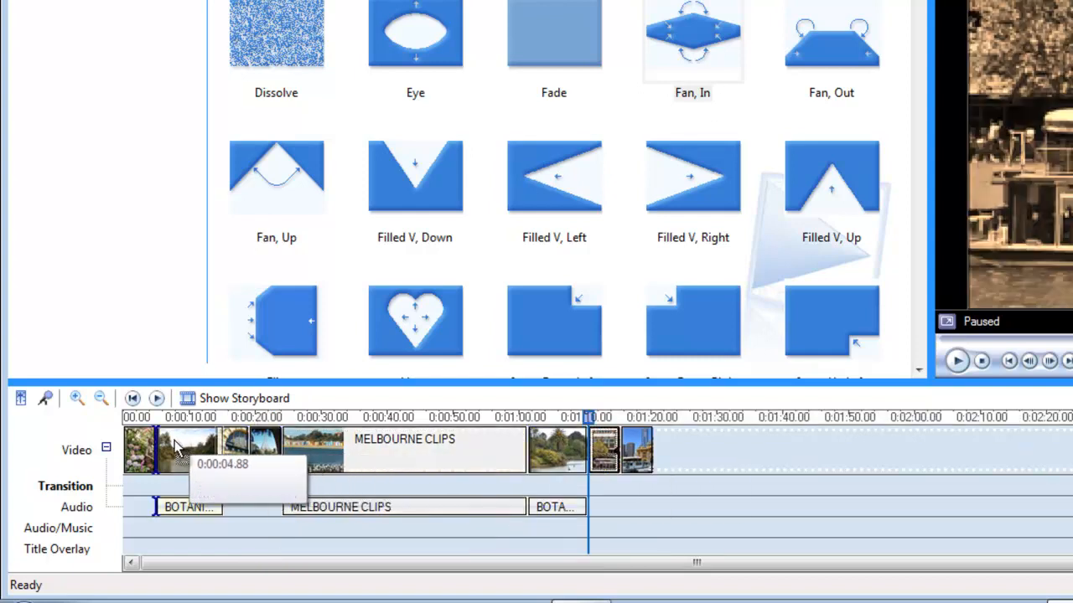
- Reorder the storyboard with Flinders Street Clocks first, Melbourne4 after the first BOTANIC GARDENS clip, and the second BOTANIC GARDENS clip before MELBOURNE CLIPS
left_click(216, 399)
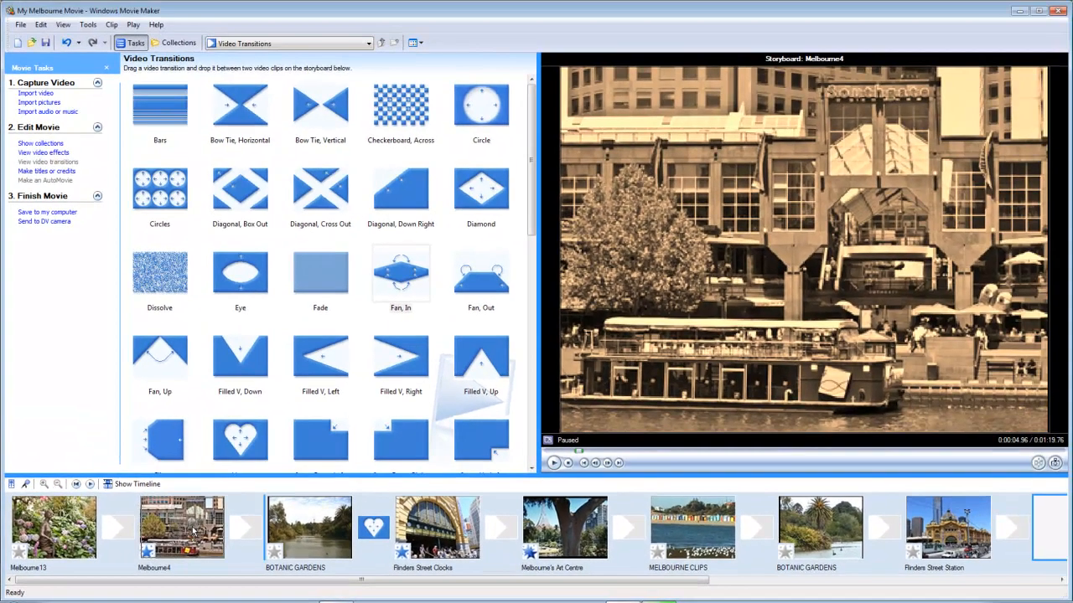
left_click_drag(192, 530, 335, 540)
left_click_drag(432, 542, 35, 524)
left_click(809, 536)
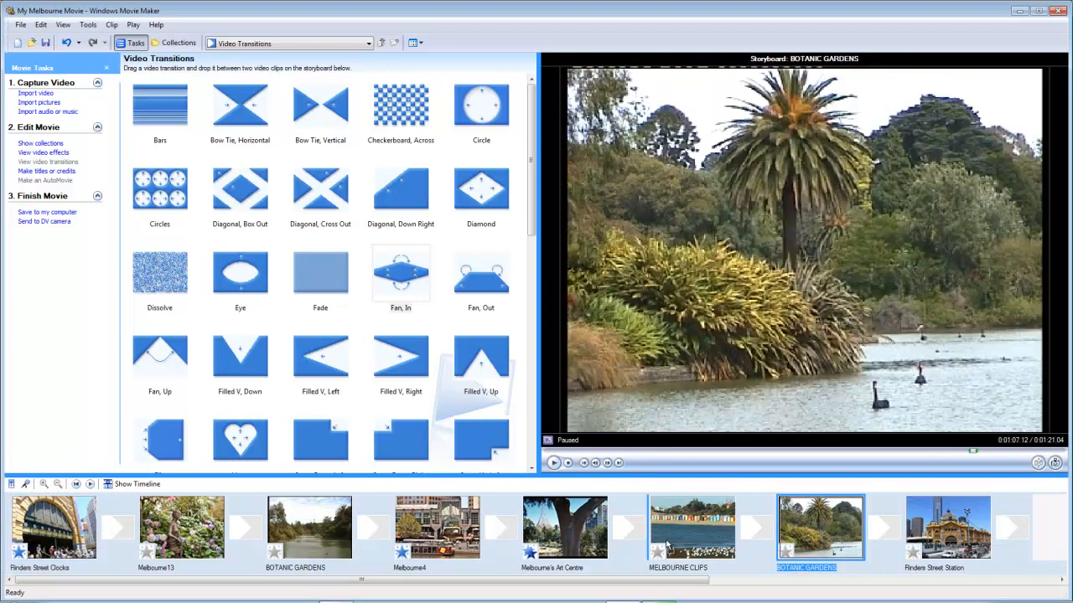
left_click_drag(668, 546, 668, 546)
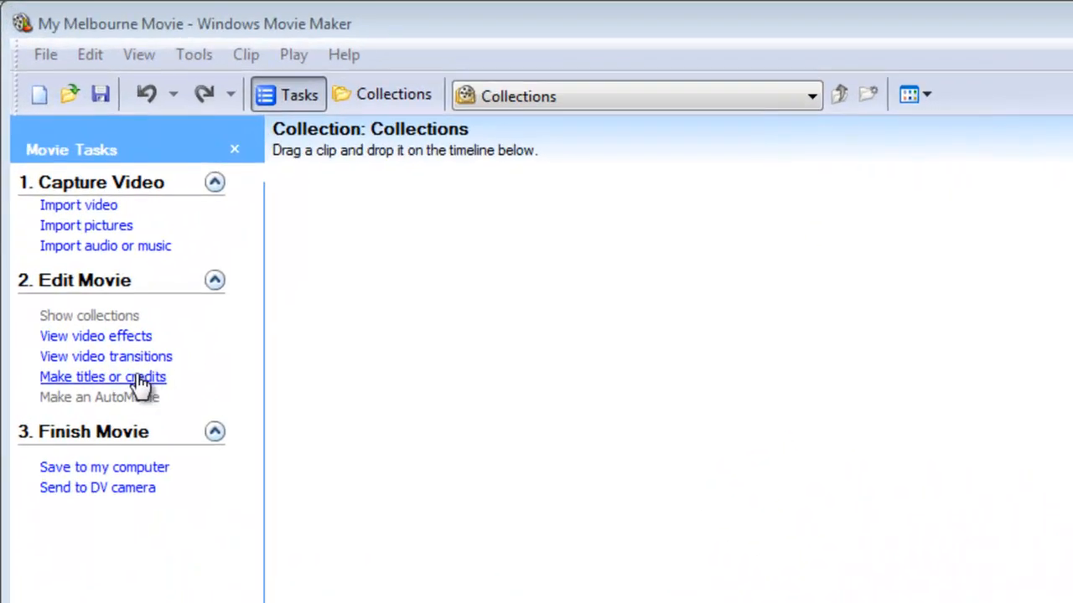
- Create a title at the beginning of the movie reading "Melbourne", with "by" and the author's first name on separate lines beneath it
left_click(135, 378)
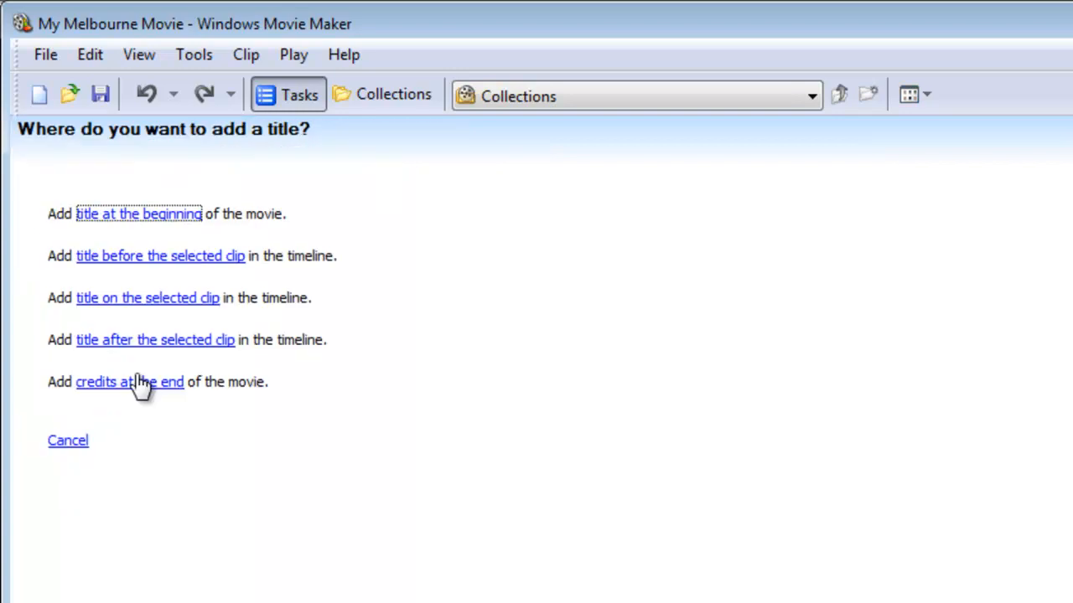
left_click(152, 216)
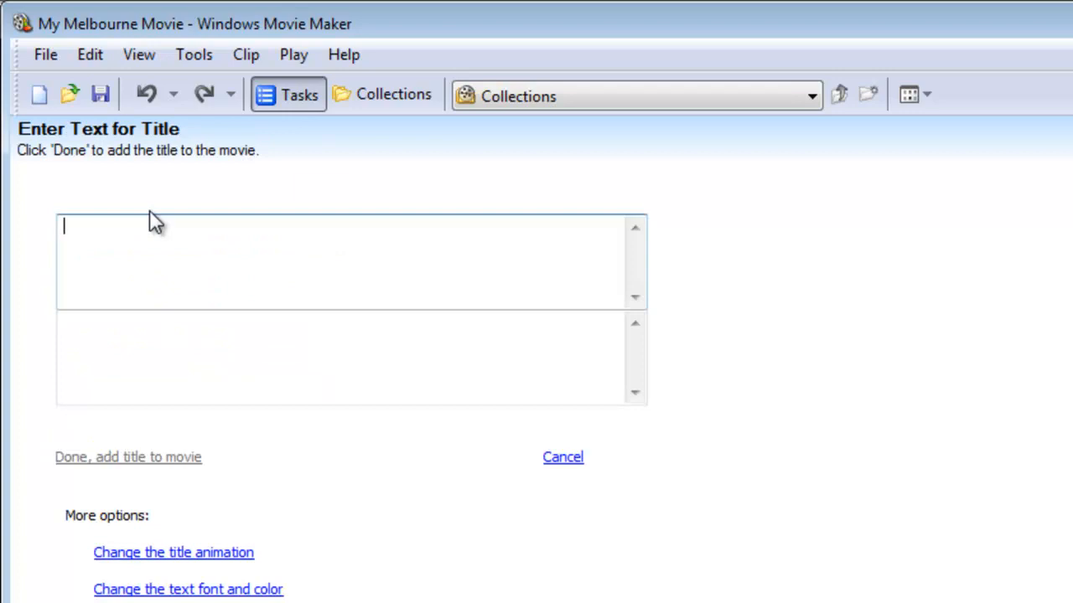
type("Melbourn")
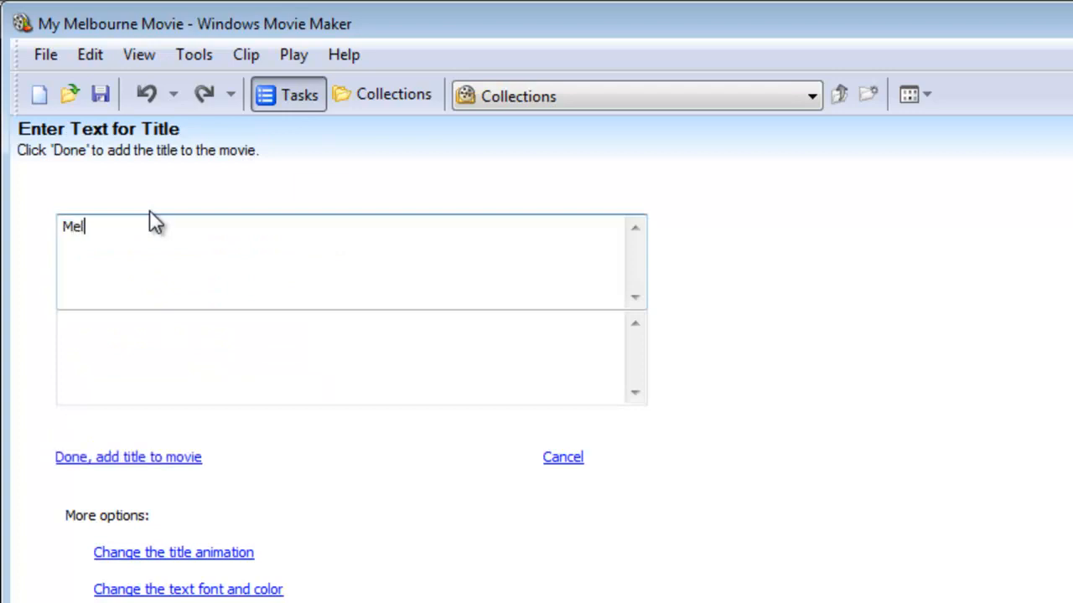
type("e")
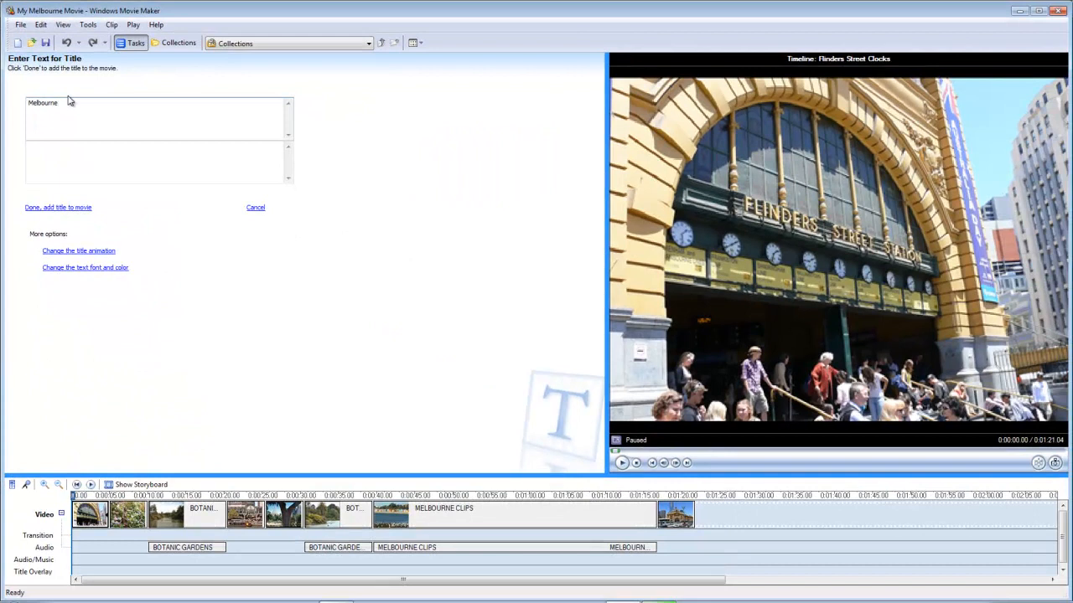
key("Tab")
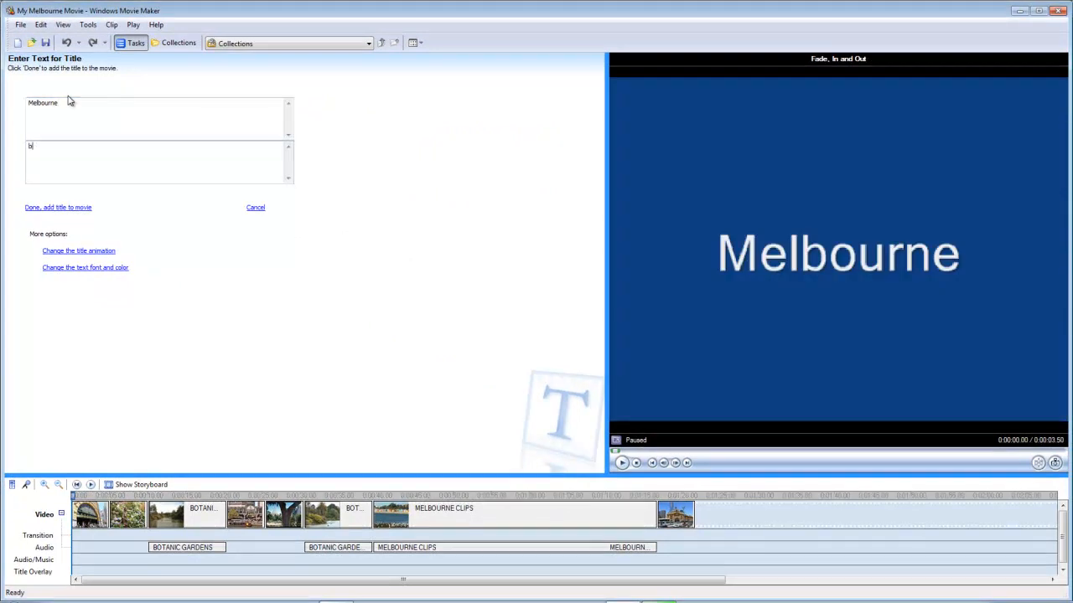
type("by")
key("Return")
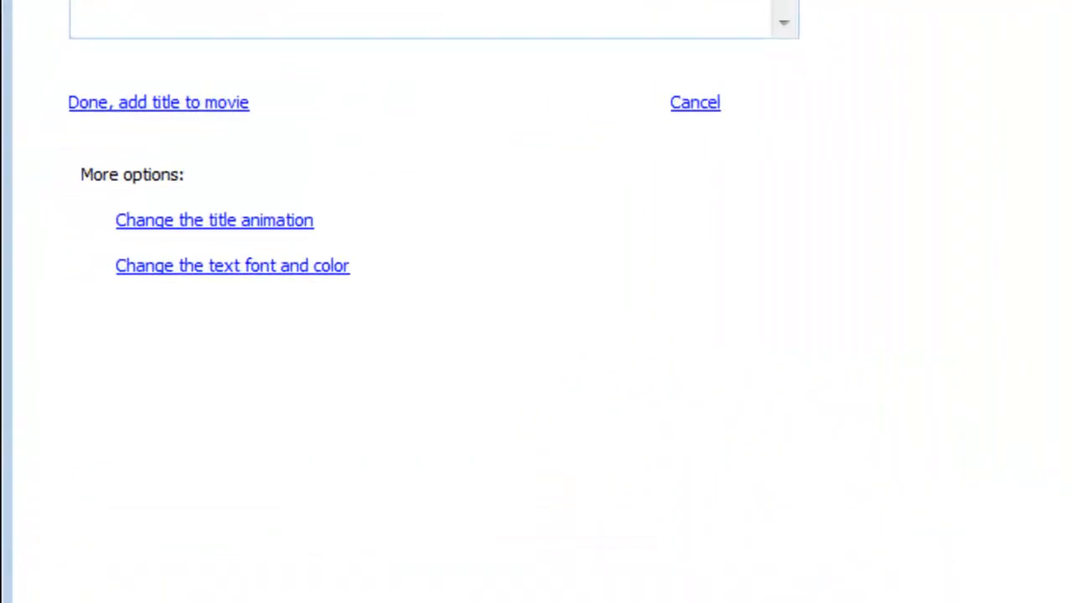
- Set the title's background color to green and its text color to red
left_click(213, 268)
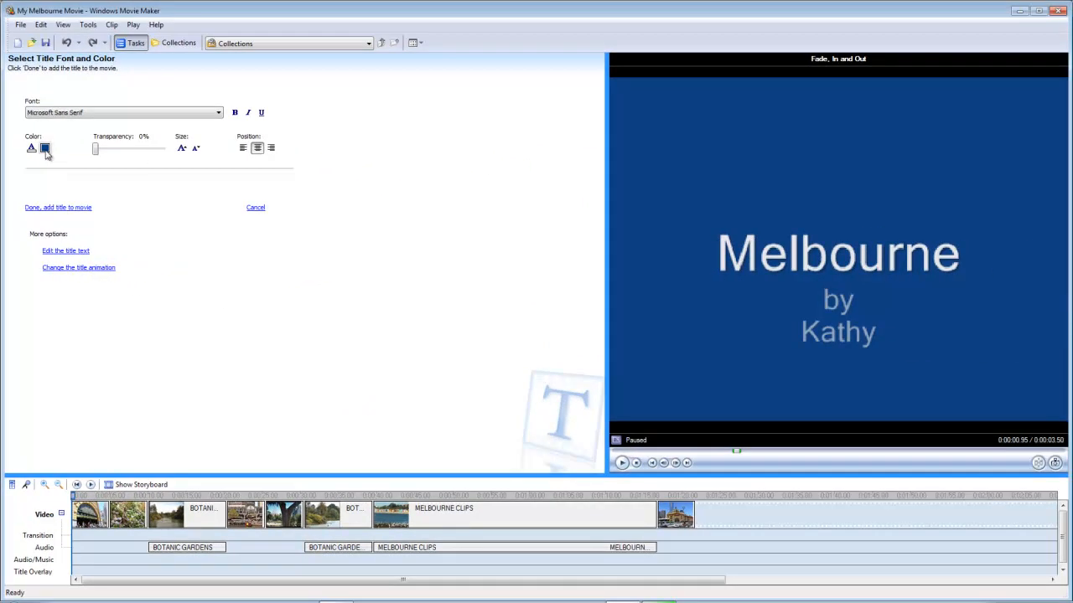
left_click(45, 149)
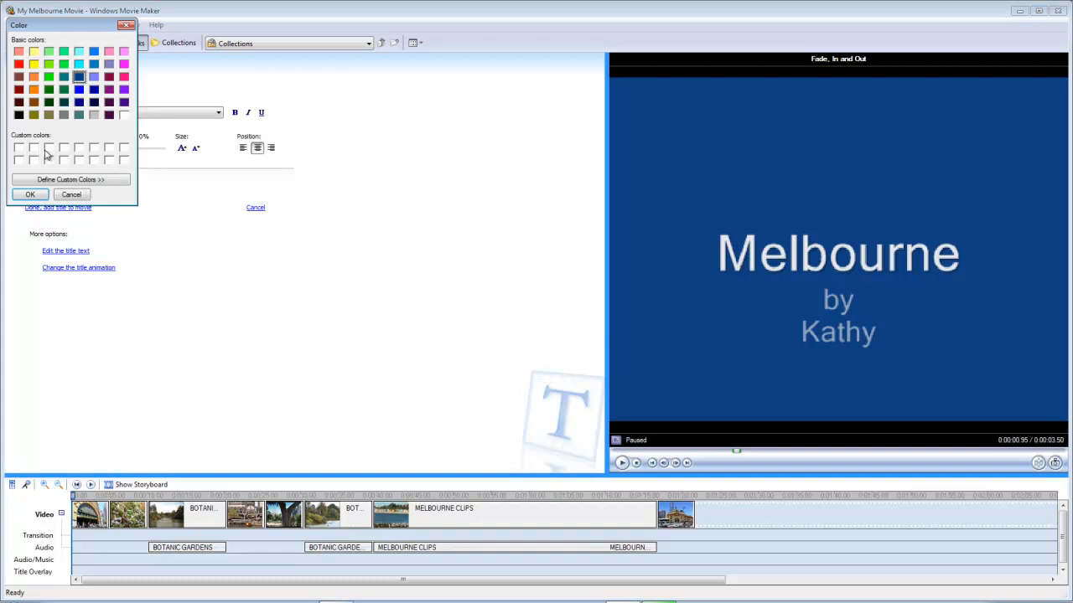
left_click(48, 78)
left_click(32, 195)
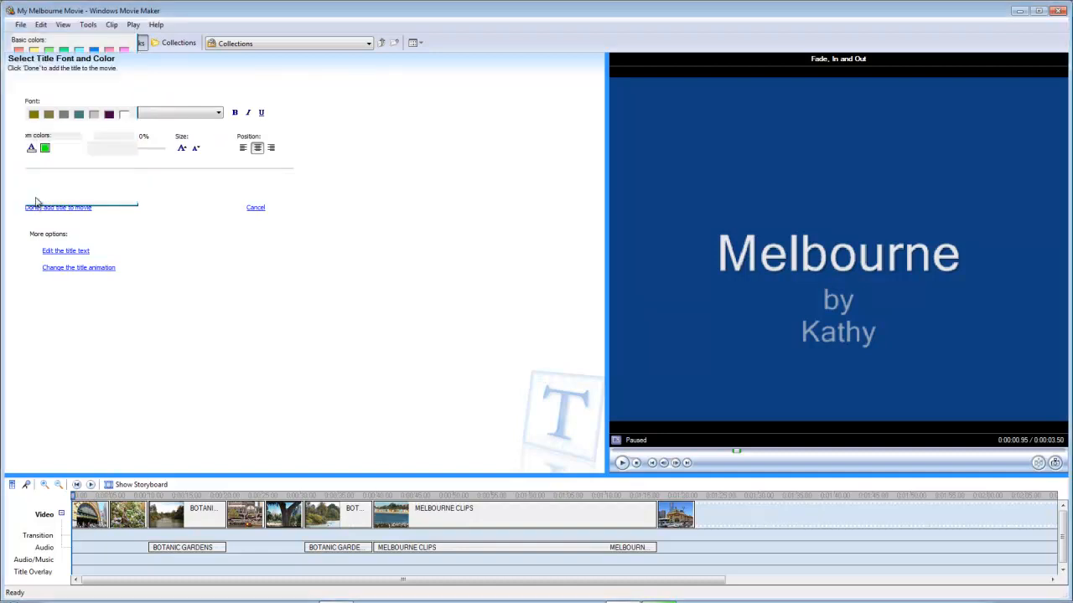
left_click(31, 153)
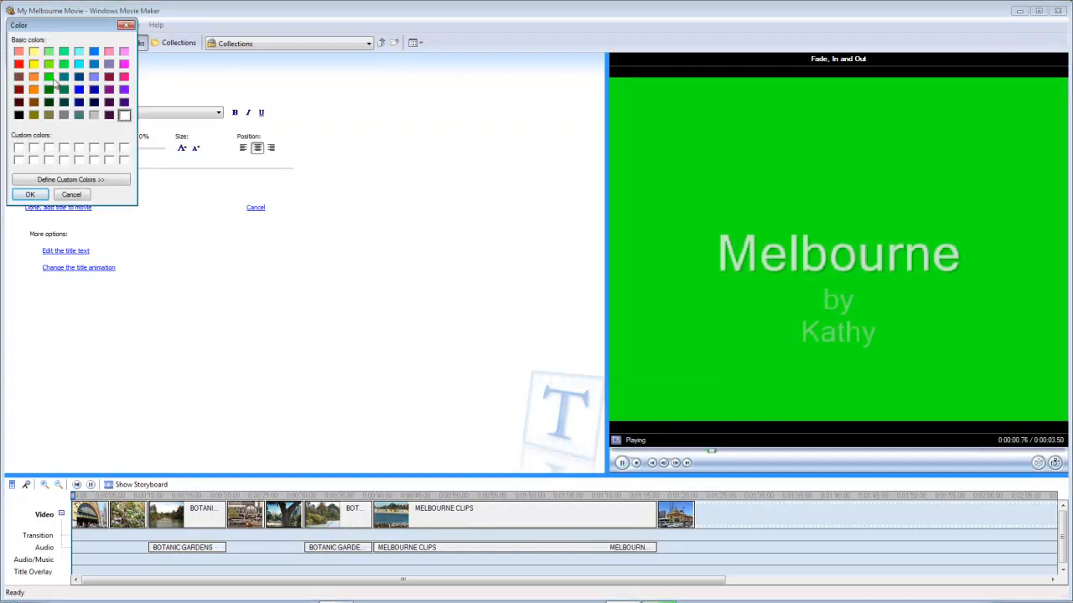
left_click(19, 64)
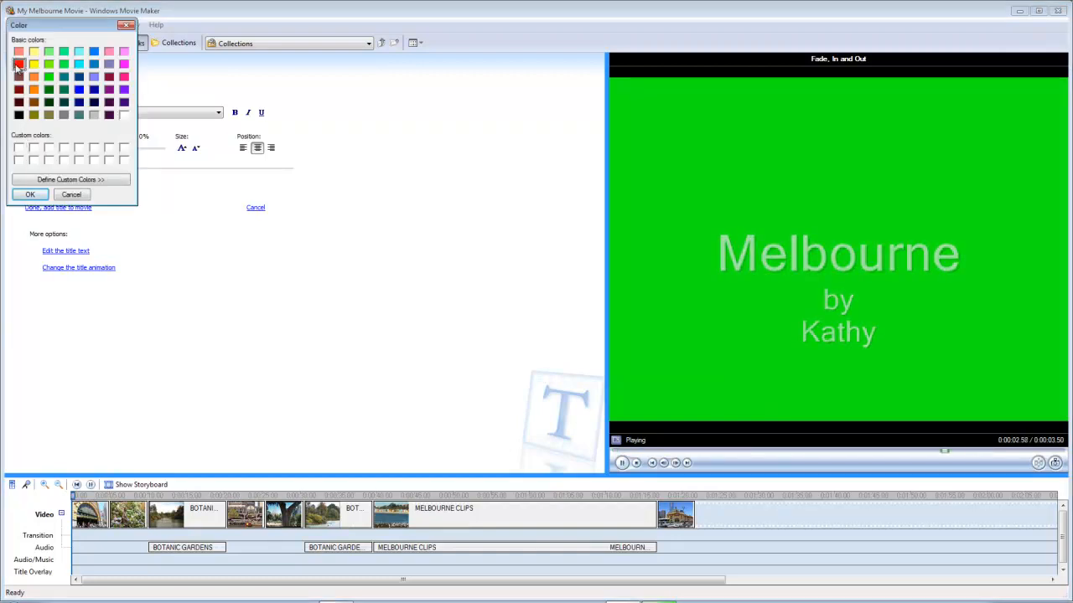
left_click(31, 194)
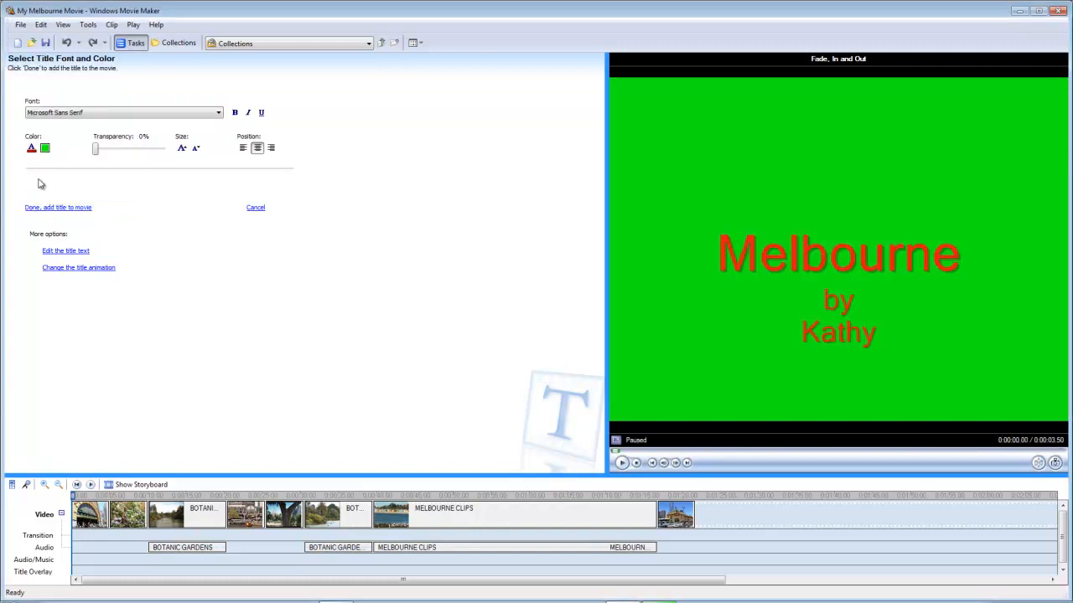
- Try the Miriam Fixed font on the title, and set the title font to Niagara Solid
left_click(217, 114)
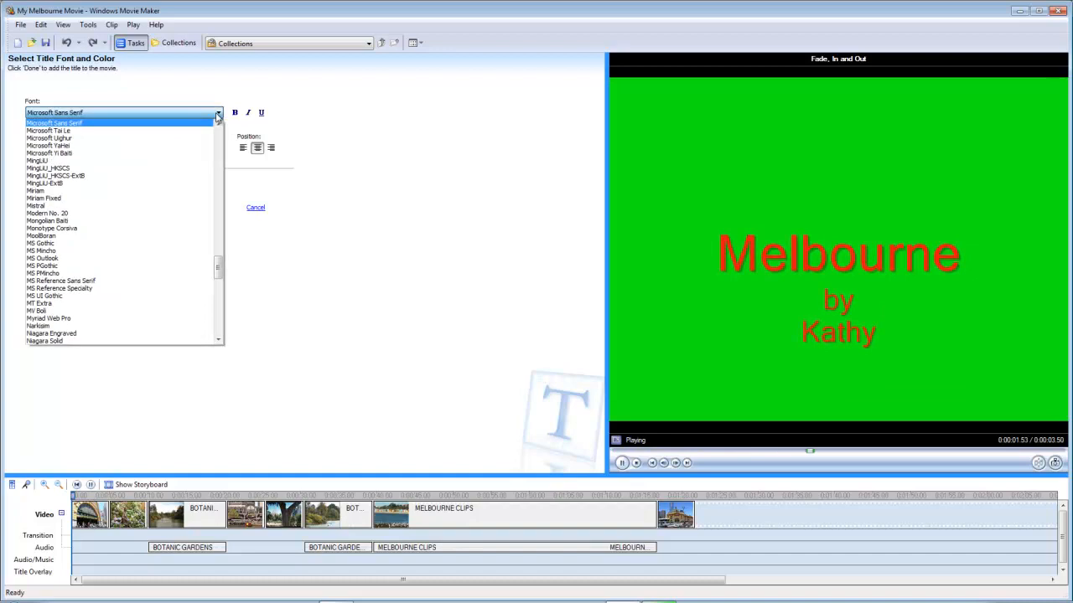
left_click(61, 199)
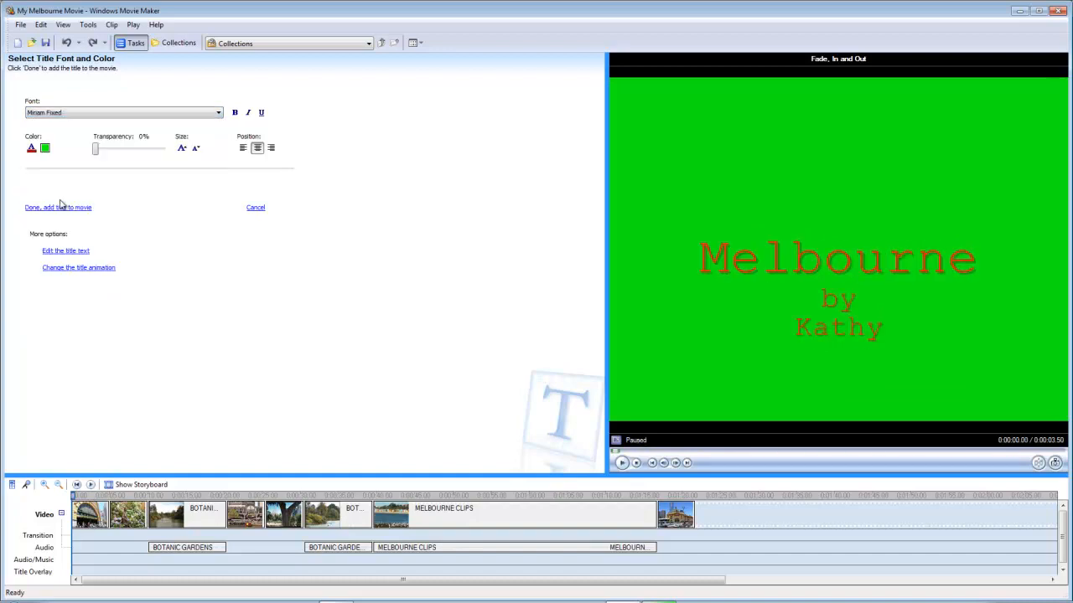
left_click(217, 114)
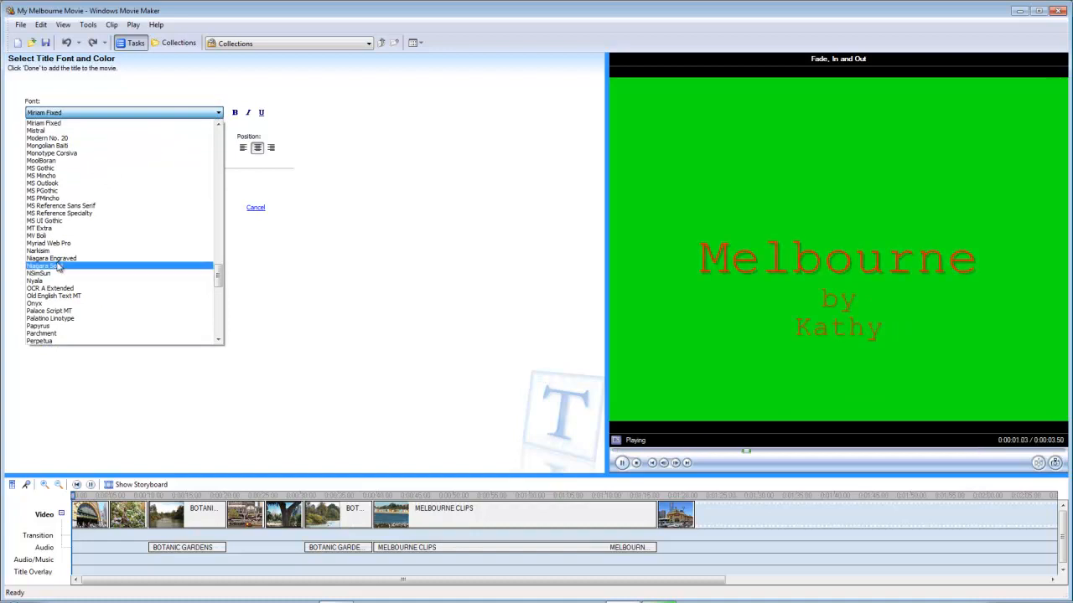
left_click(58, 266)
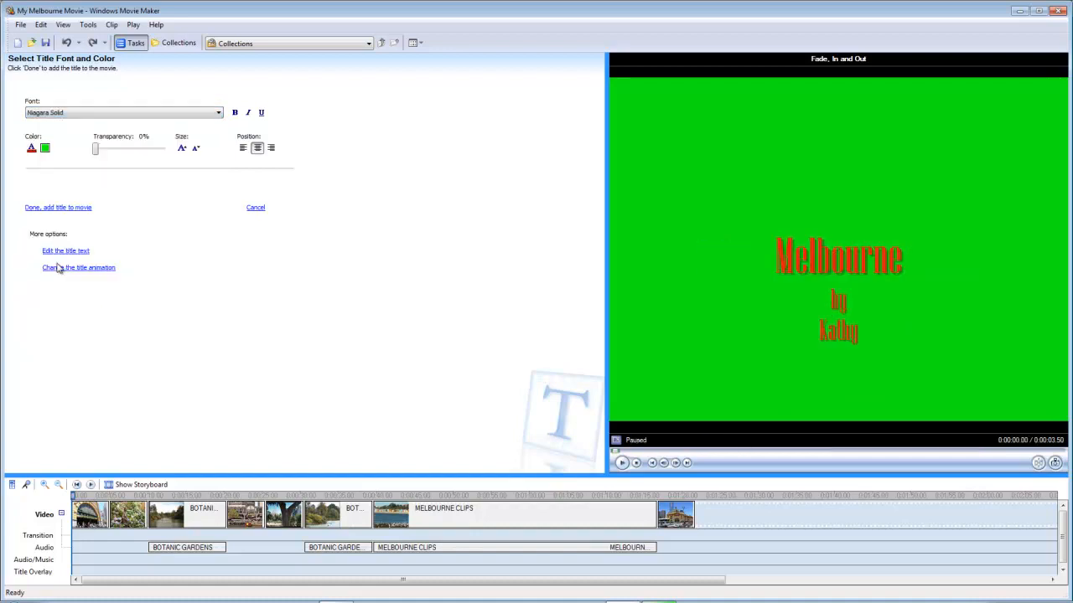
- Enlarge the title text by three size increments, make it bold and align it to the right
left_click(182, 149)
left_click(182, 149)
left_click(182, 150)
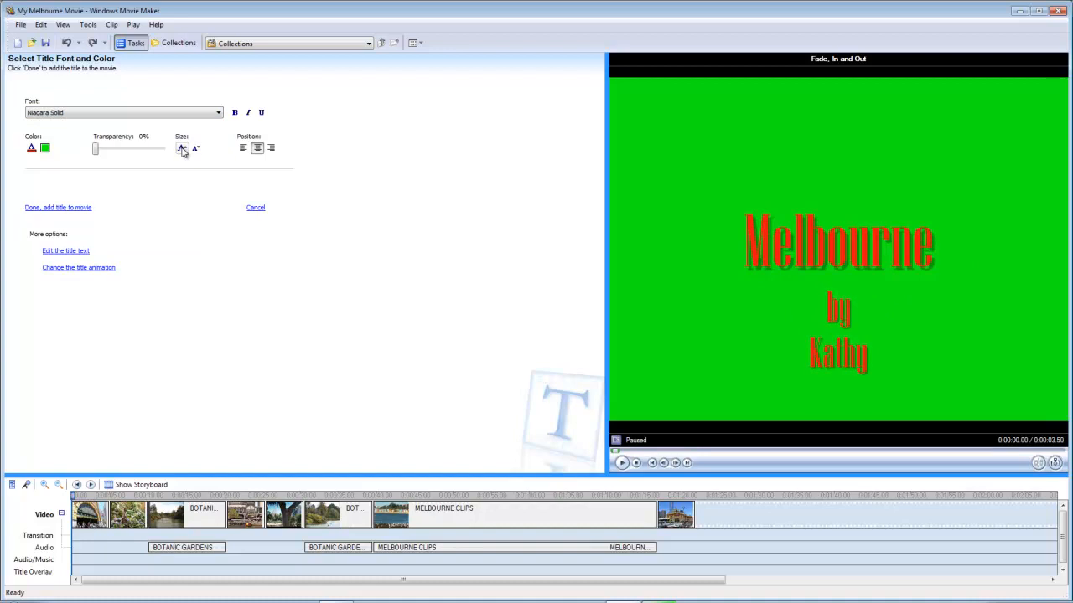
left_click(237, 116)
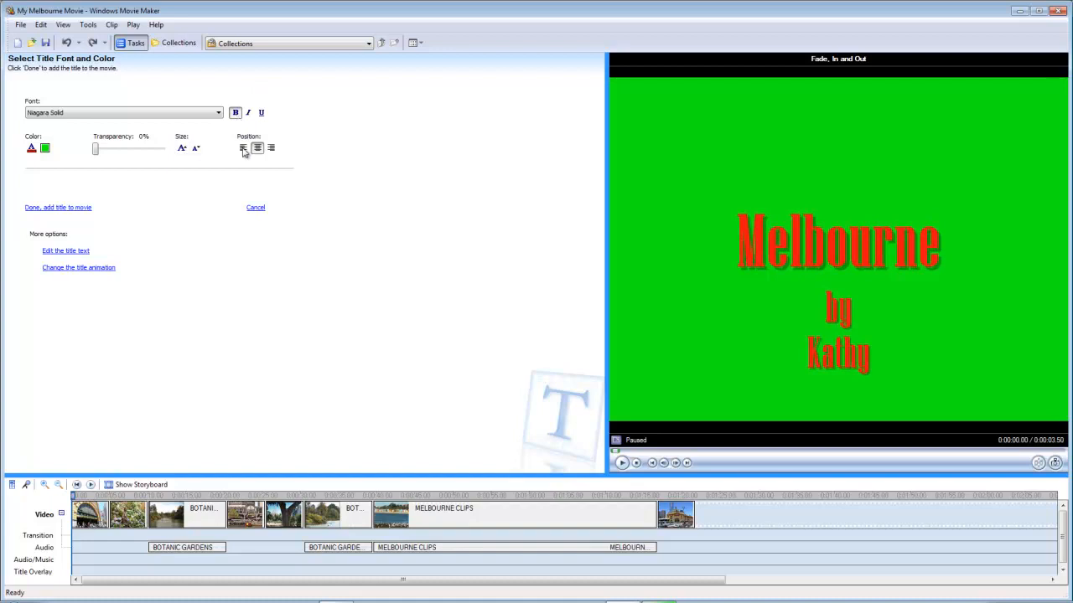
left_click(270, 149)
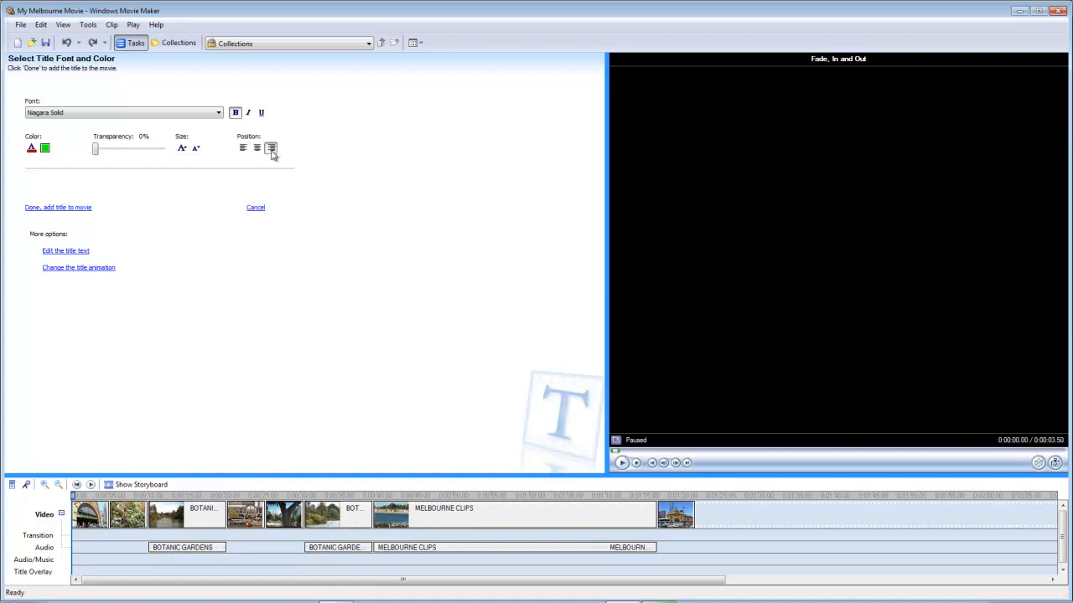
- Center the title text, apply the Moving Titles, Layered animation, add the title to the movie and preview it
left_click(258, 151)
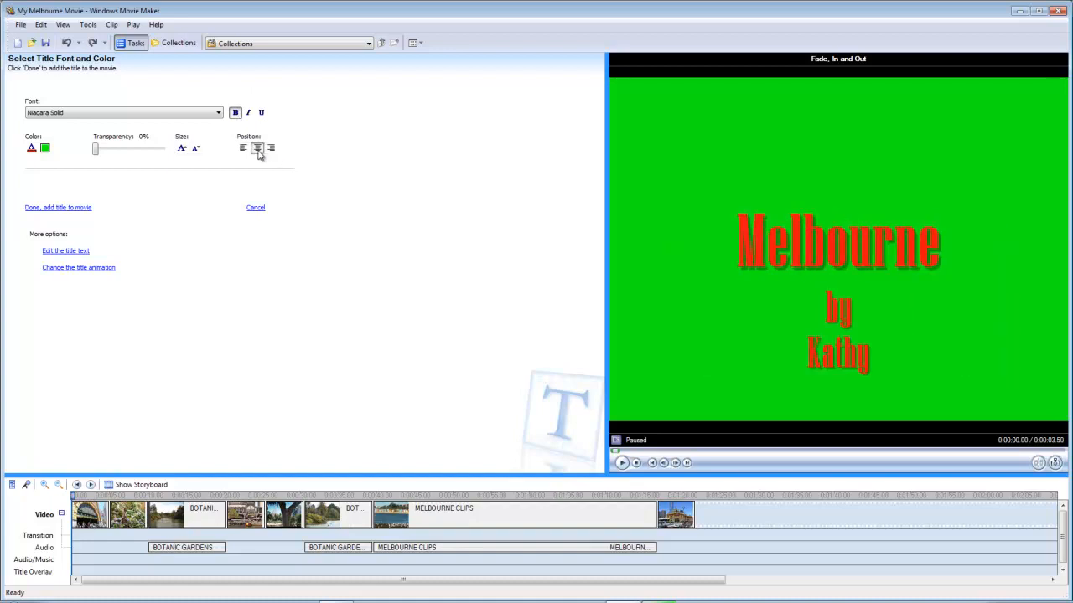
left_click(83, 267)
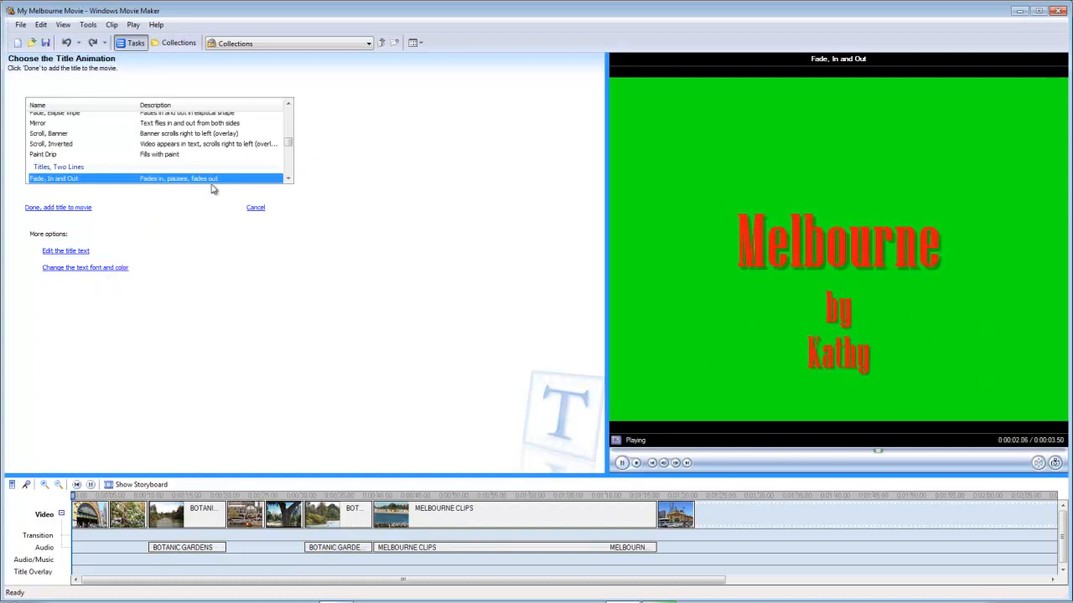
scroll(288, 148, "down", 1)
left_click_drag(288, 147, 289, 152)
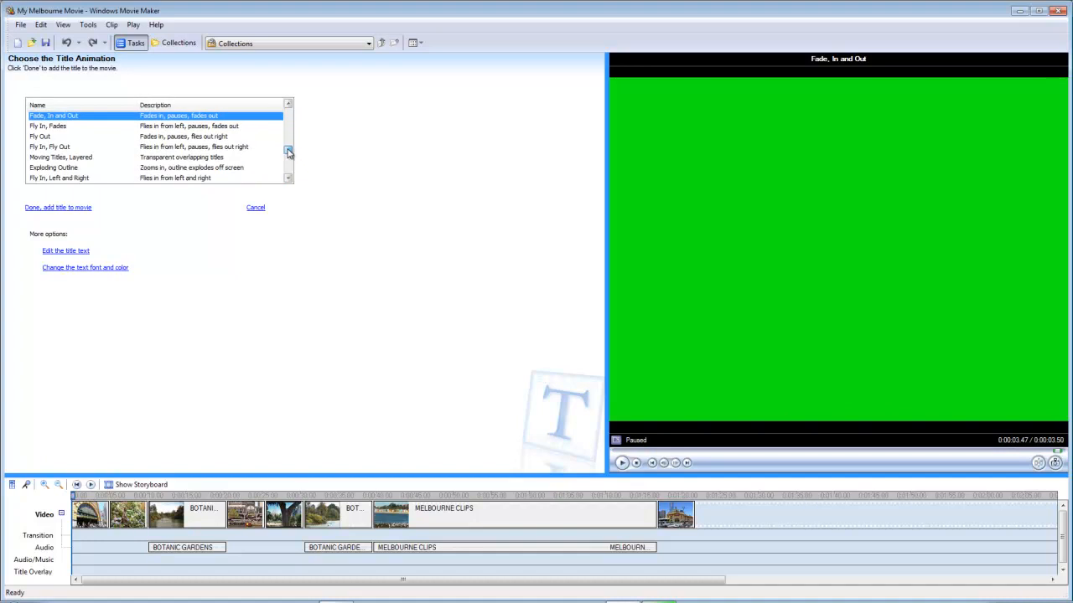
left_click(83, 159)
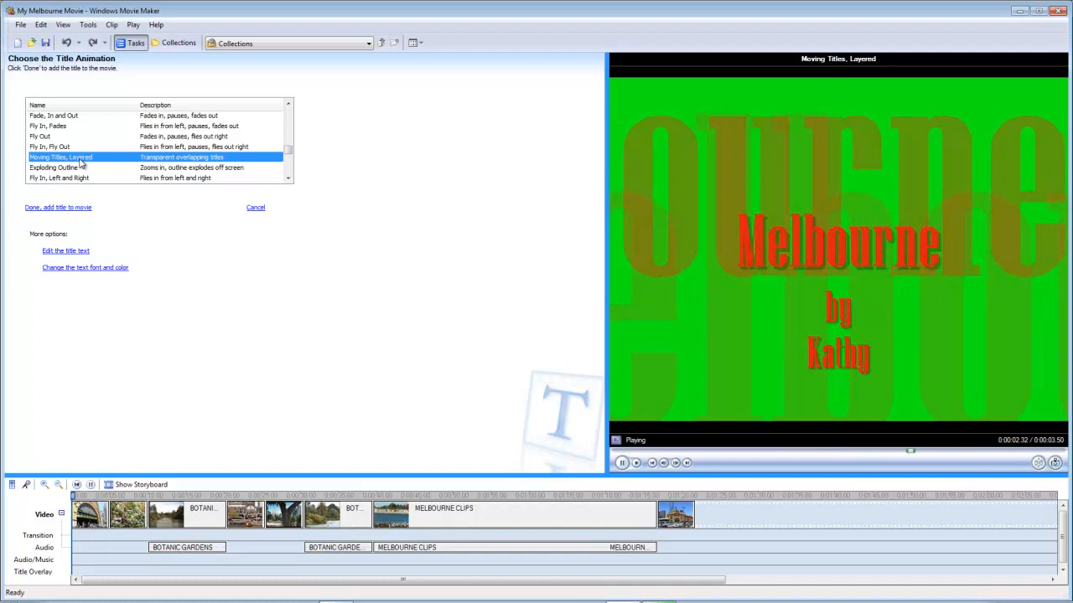
left_click(80, 210)
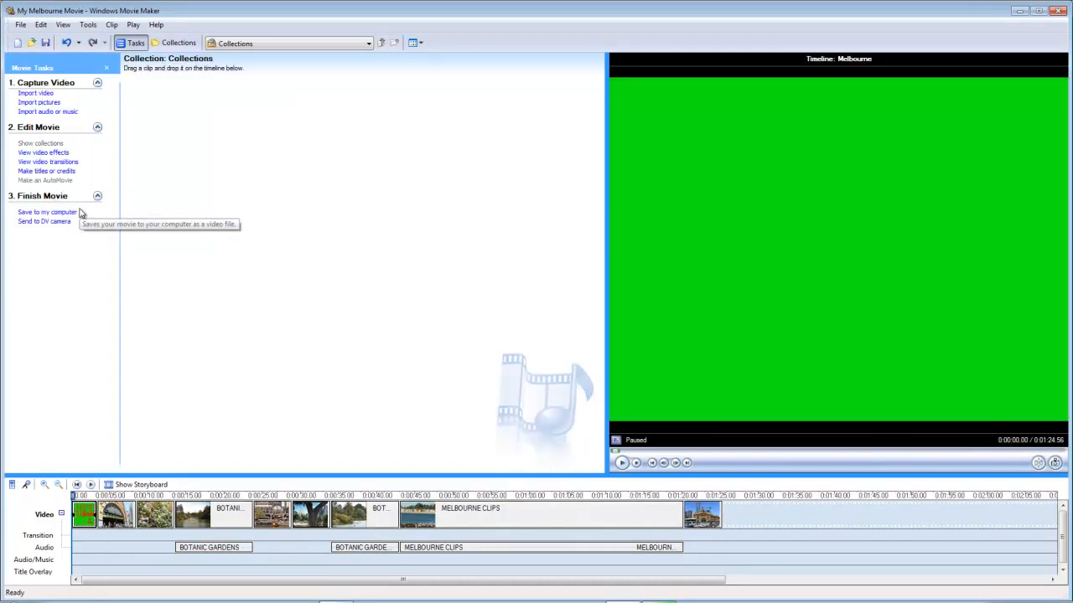
left_click(622, 464)
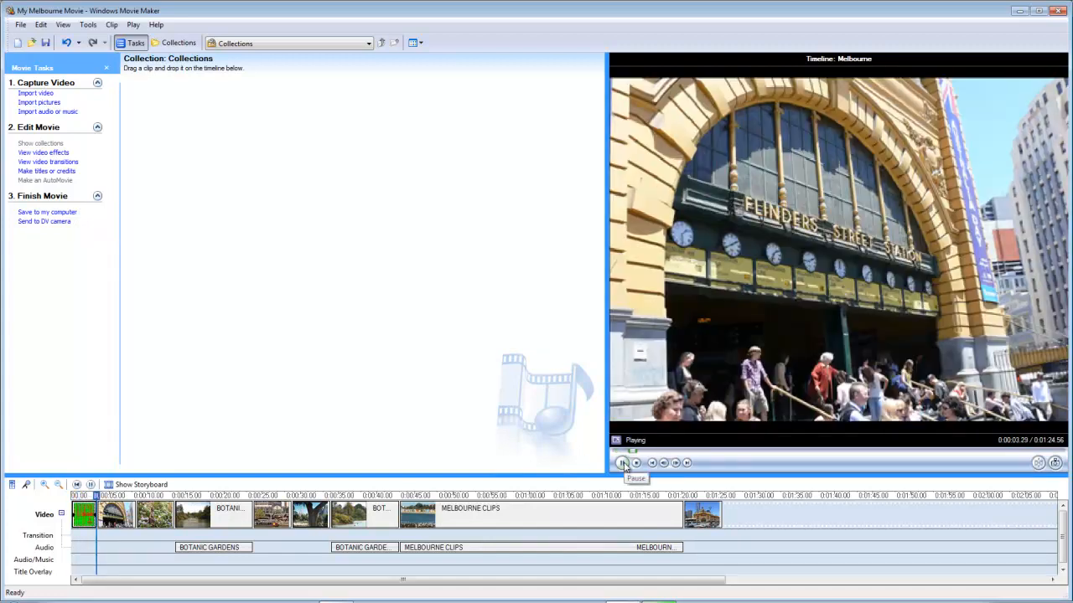
left_click(622, 464)
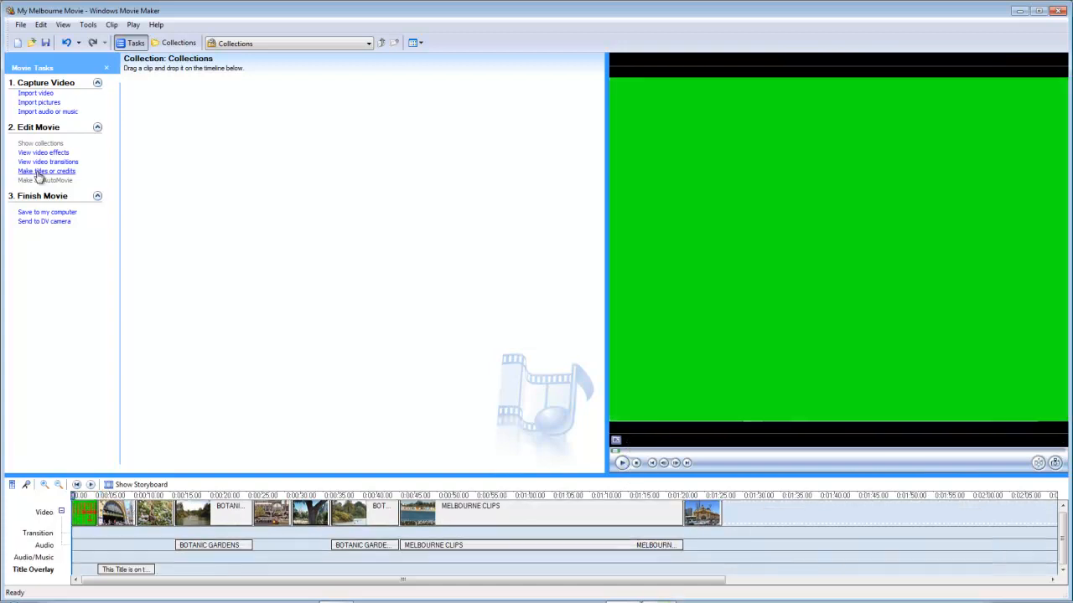
- Add end credits headed "Melbourne" with "Directed by" and "Movies" rows crediting the contributors' first names, and "Music" paired with "Lets Dance Big Band"
left_click(38, 173)
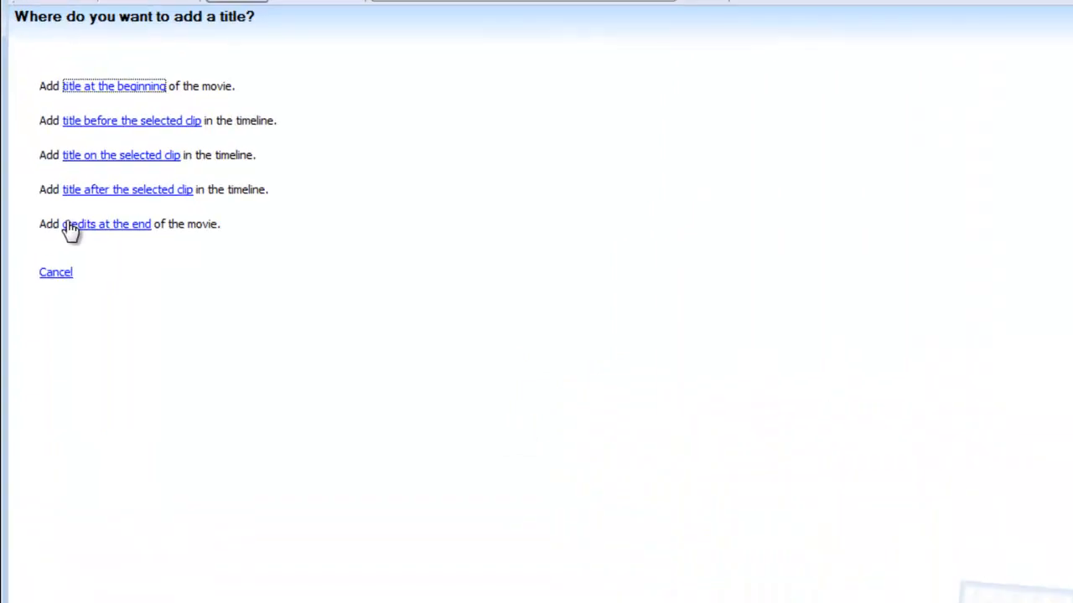
left_click(124, 256)
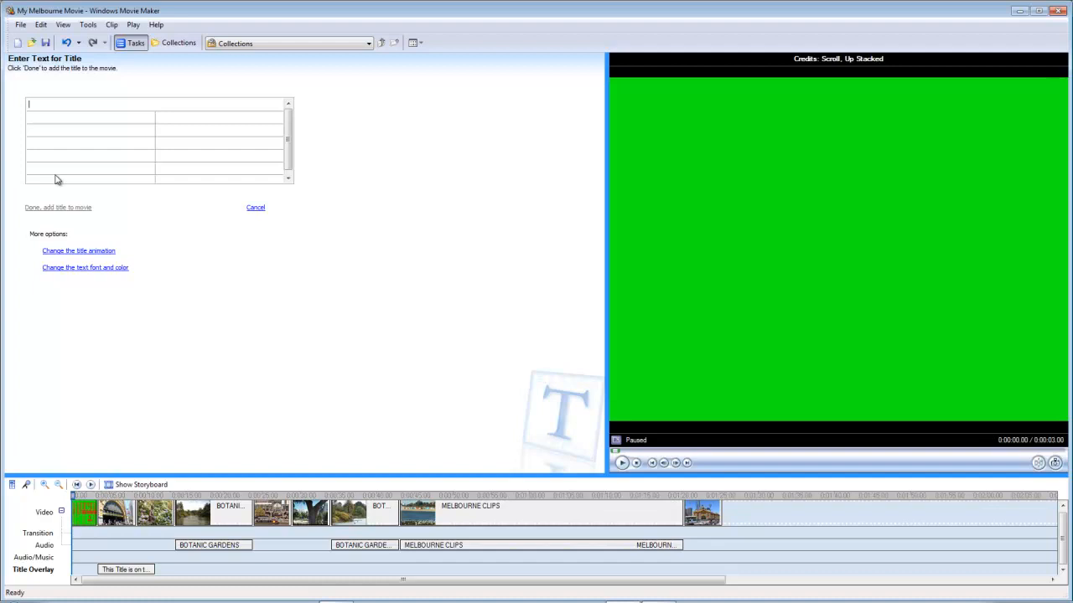
type("Melbourne")
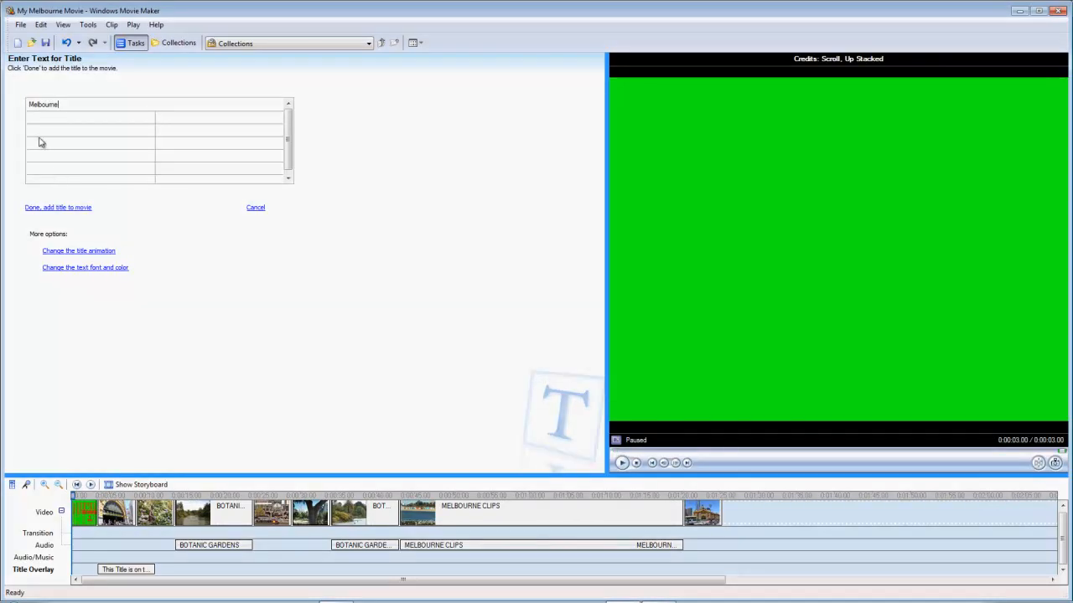
type("Directed by")
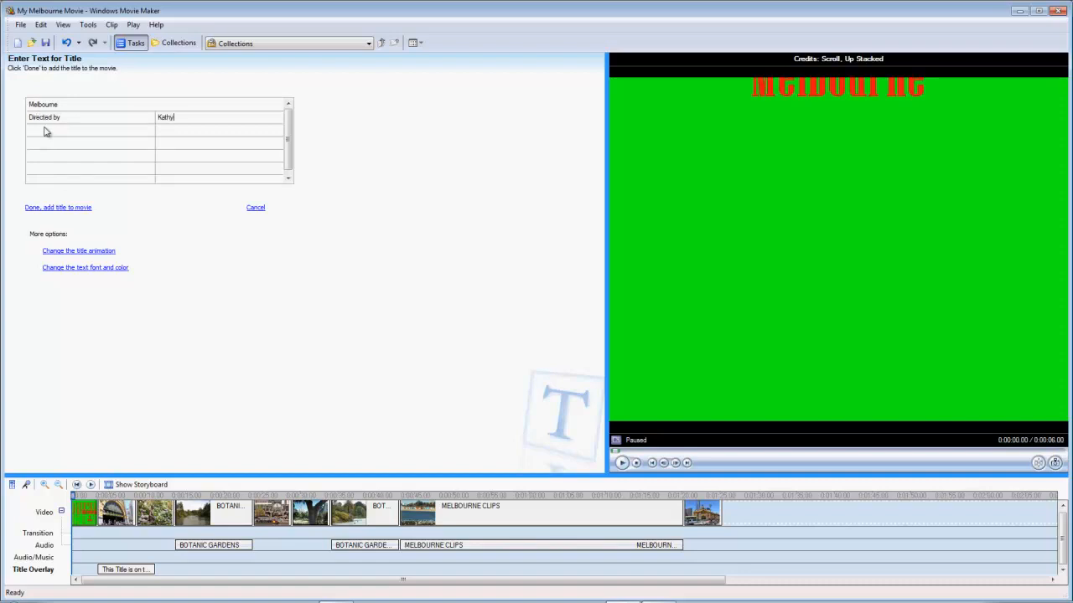
type("Movies")
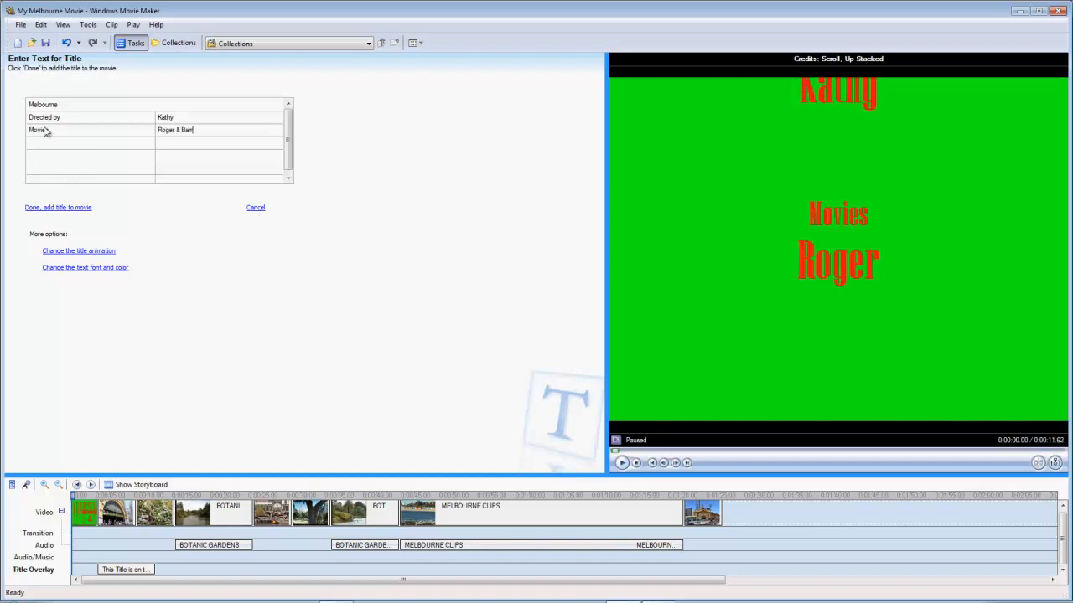
key("Tab")
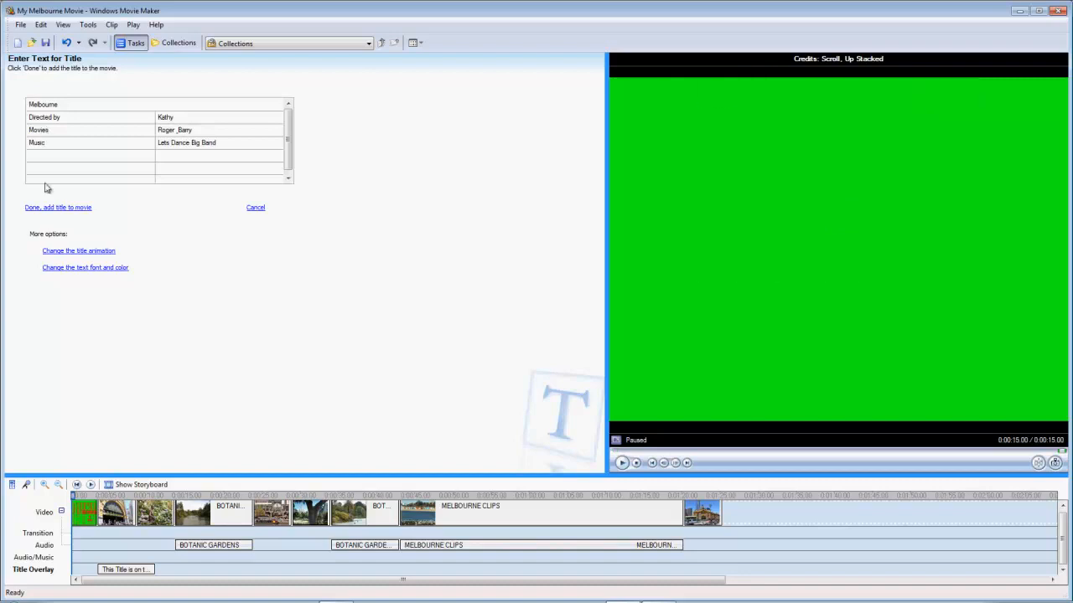
left_click(59, 208)
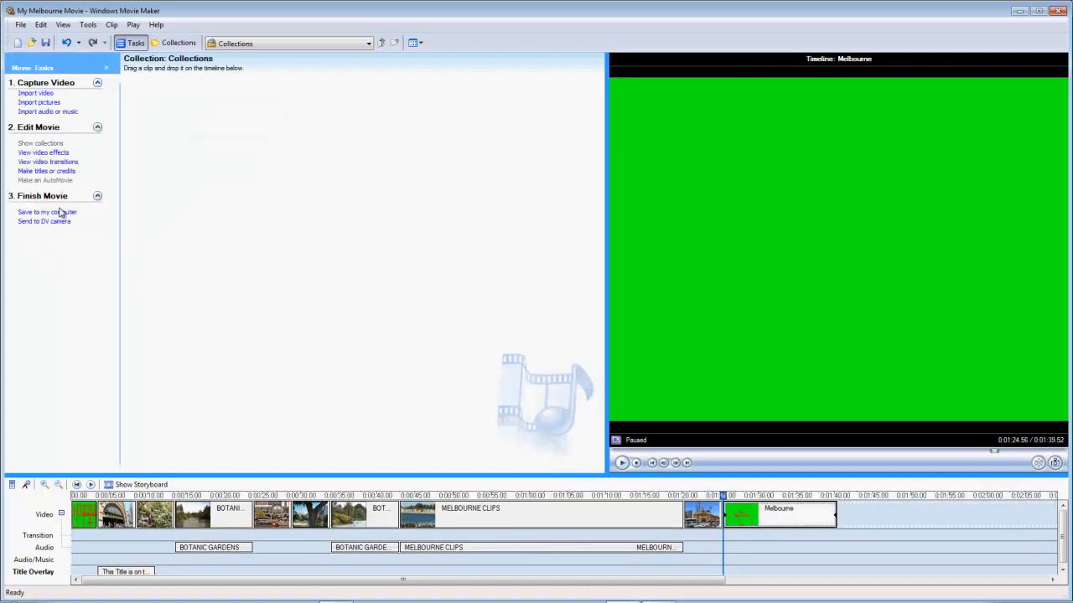
- Reopen the end credits for editing and set their background color to black and text color to white
double_click(754, 517)
left_click(84, 268)
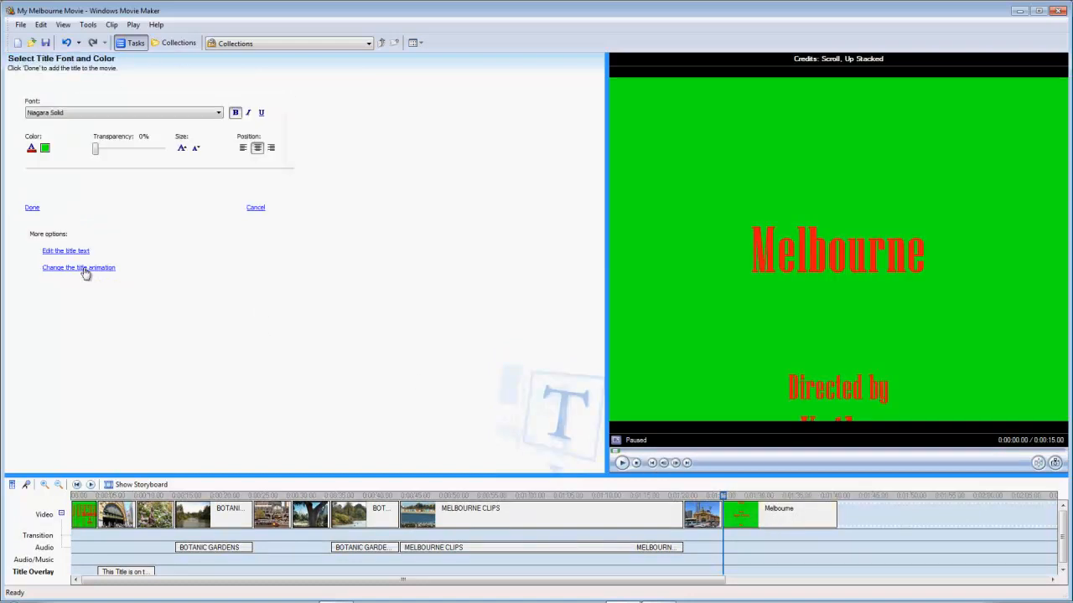
left_click(44, 147)
left_click(19, 114)
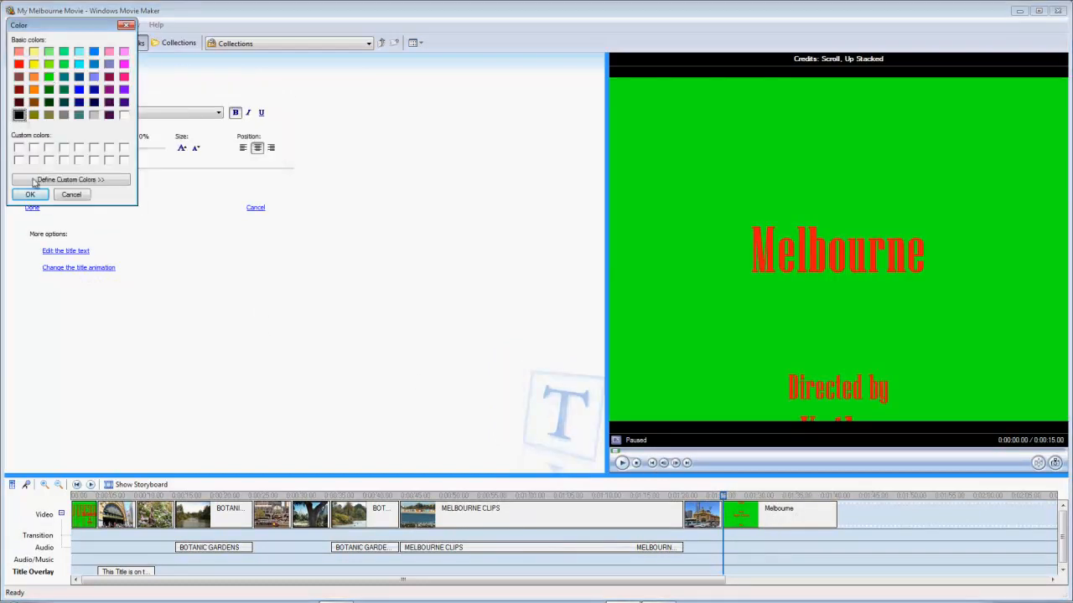
left_click(30, 195)
left_click(29, 151)
left_click(123, 114)
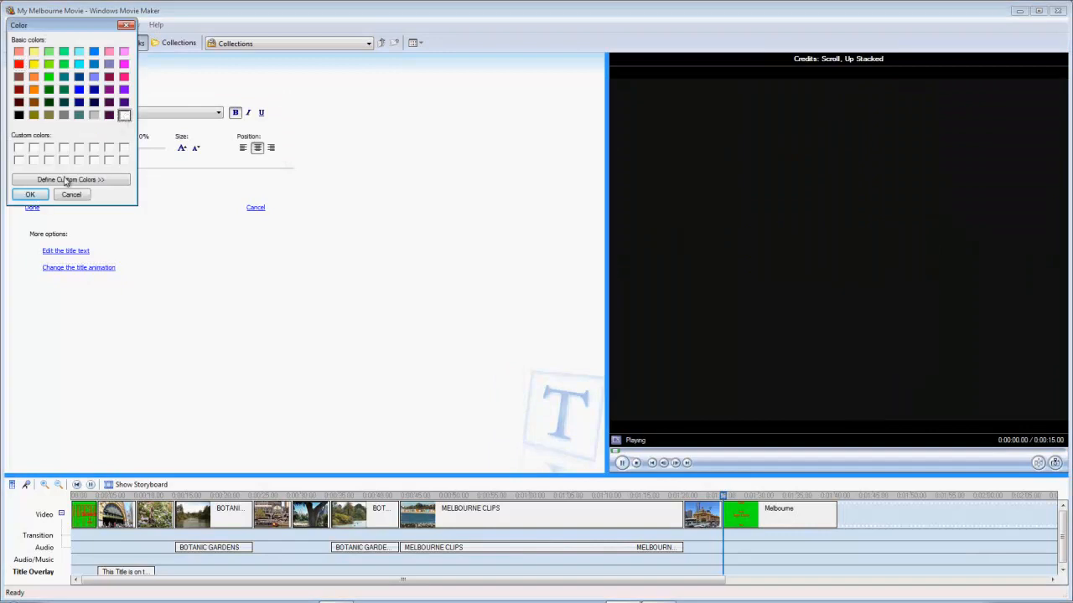
left_click(30, 195)
- Set the credits font to Bookman Old Style, reduce the text by two size increments, preview the credits and apply the changes
left_click(218, 112)
left_click_drag(218, 289, 204, 157)
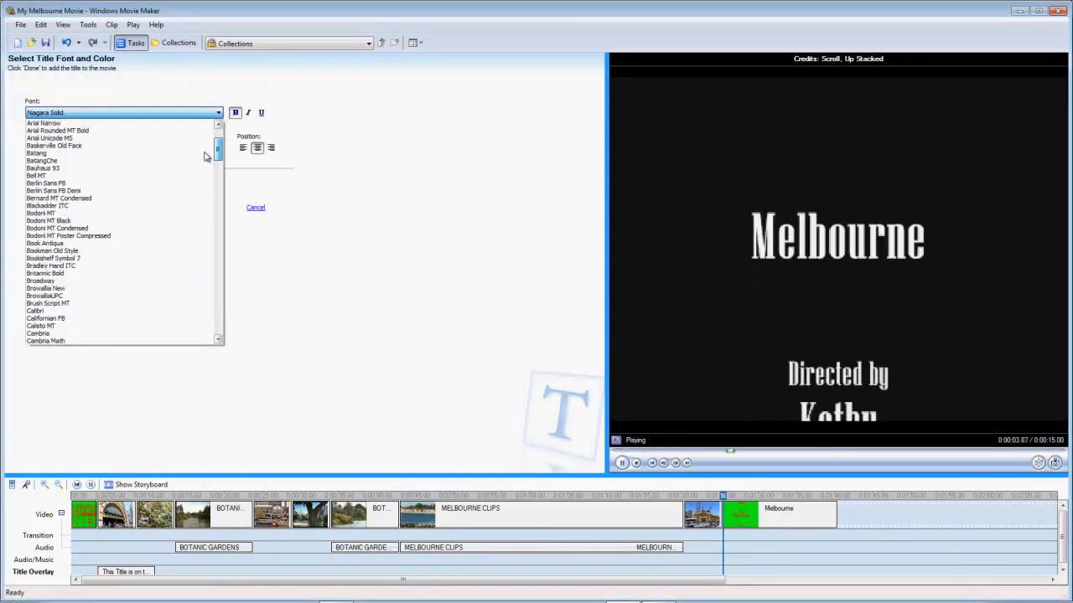
left_click(75, 250)
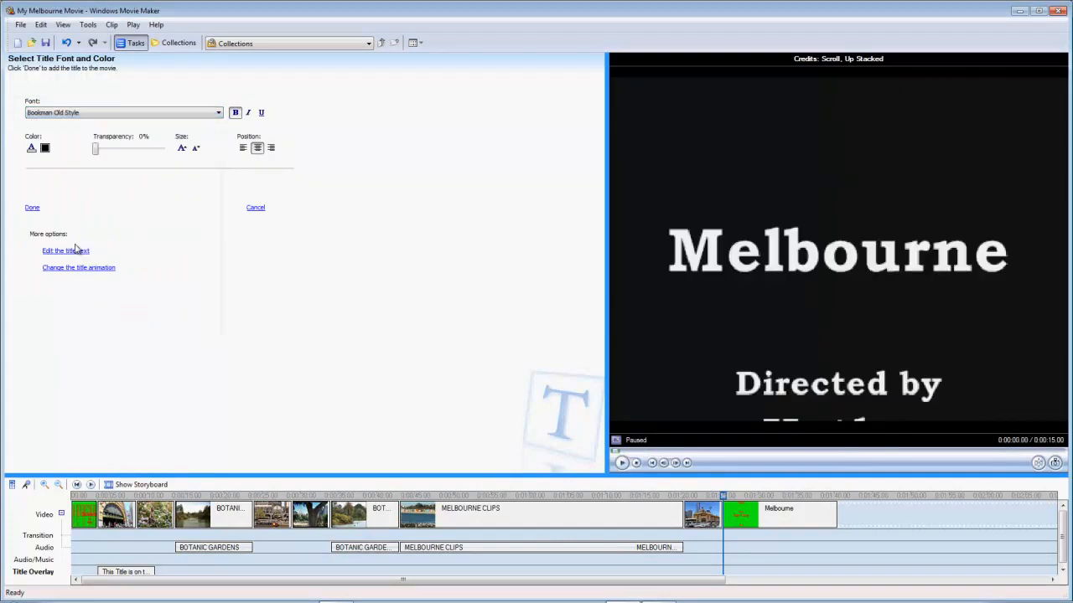
left_click(196, 148)
left_click(196, 148)
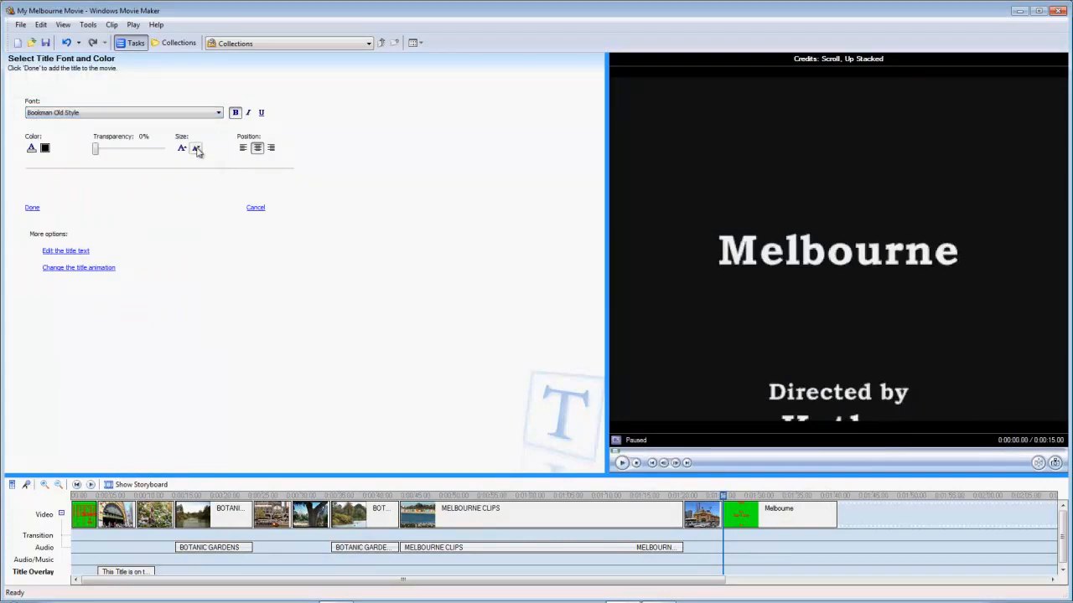
left_click(621, 463)
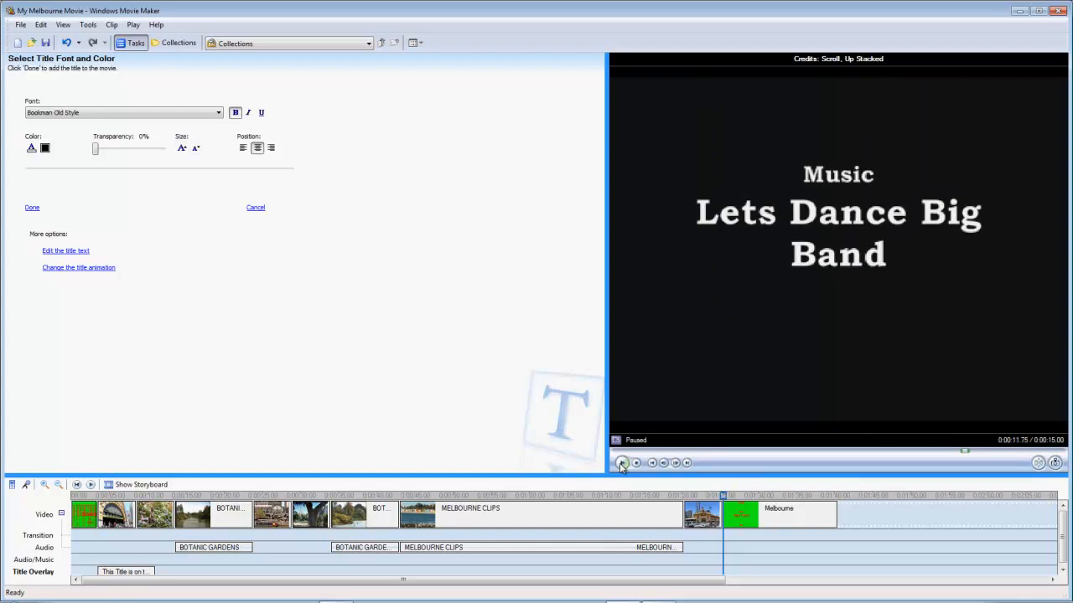
left_click(32, 207)
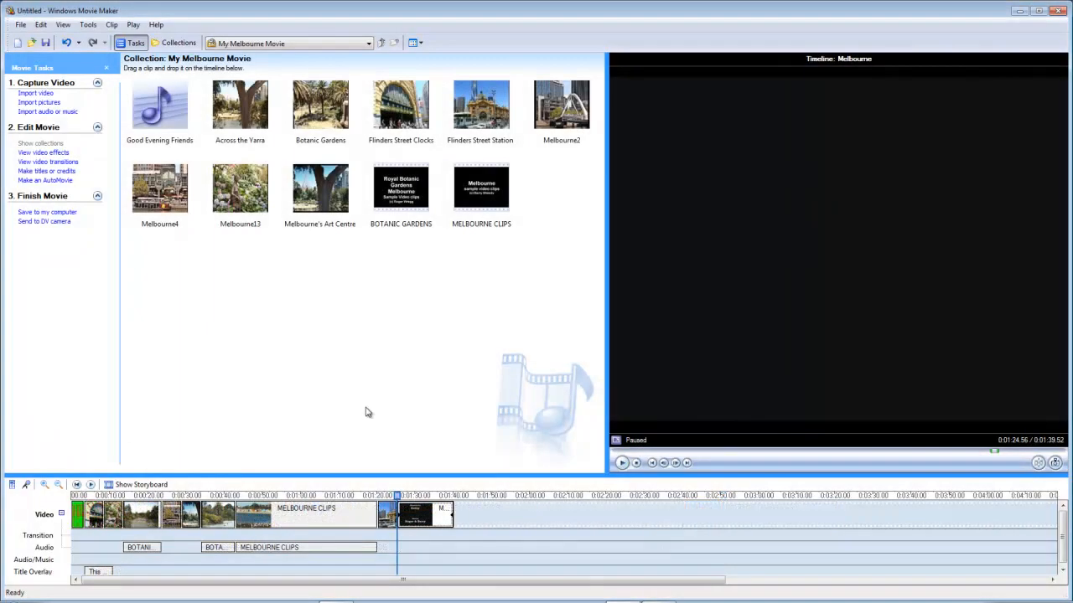
- Create a title on the second BOTANIC GARDENS clip reading "Tiltle on Clip", with "by" and the author's first name beneath it
left_click(225, 513)
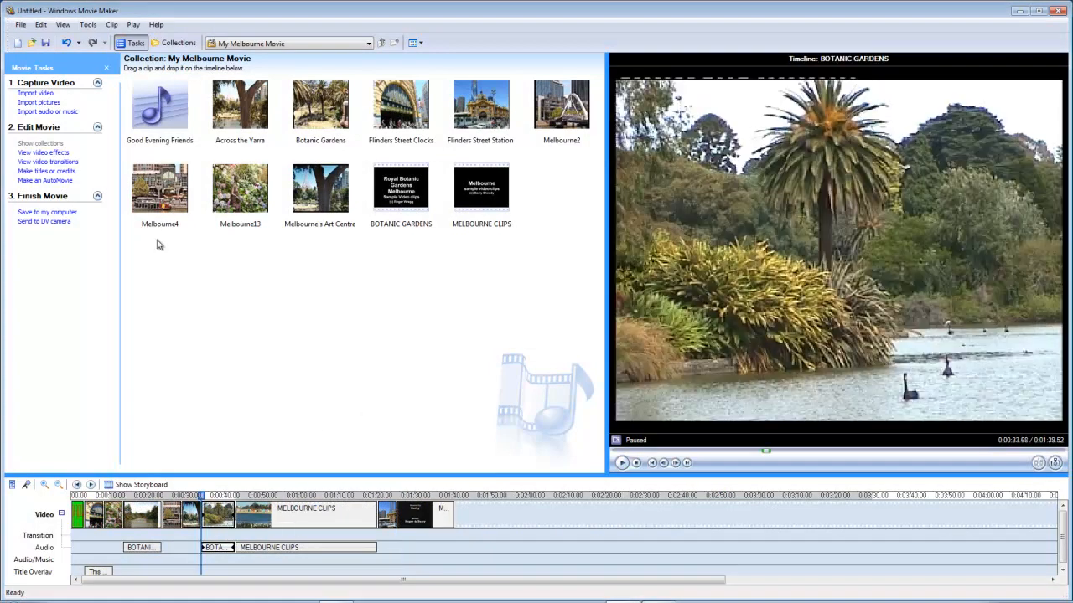
left_click(72, 172)
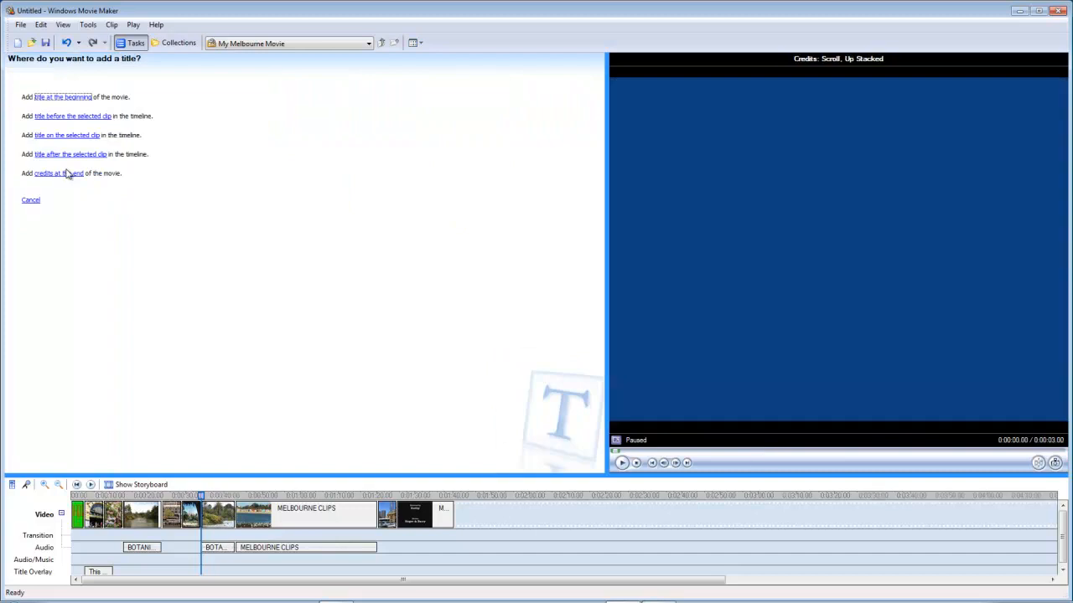
left_click(60, 135)
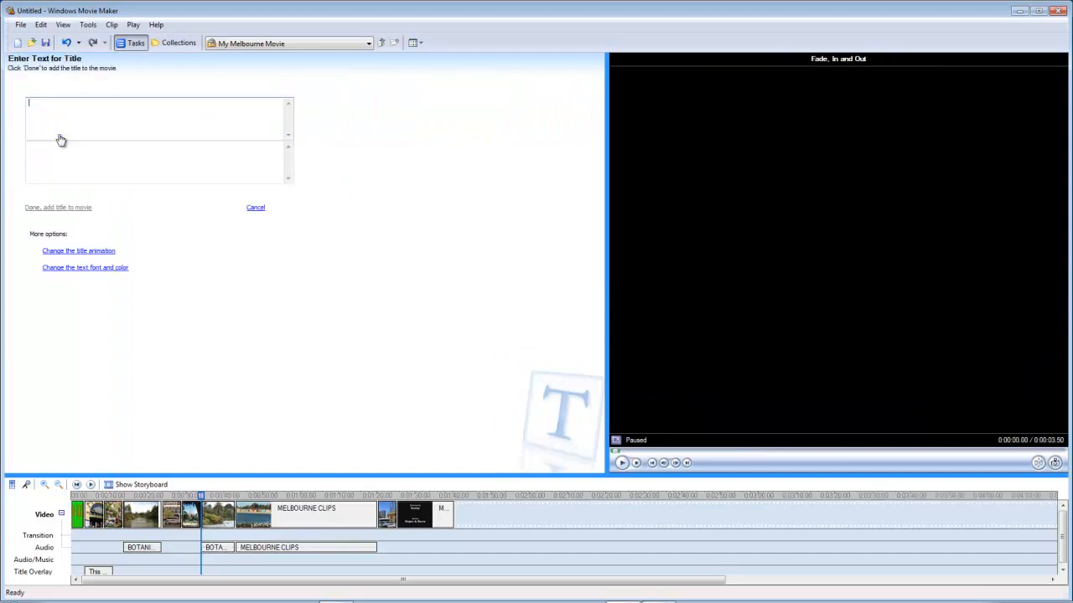
type("Tiltle on Clip")
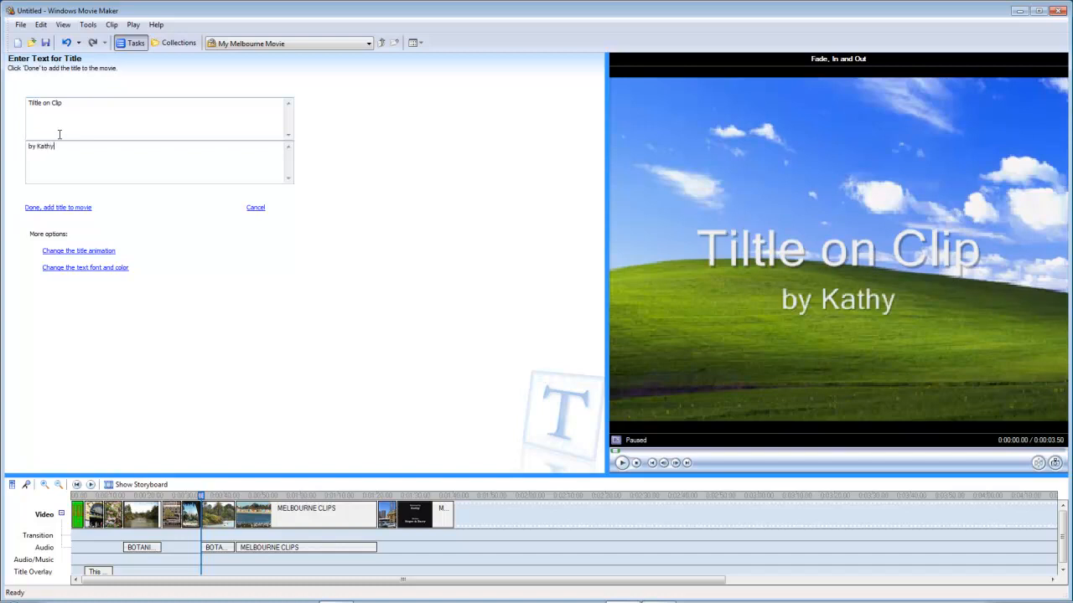
- Apply the Newspaper animation to the clip title, add it to the movie and preview it over the clip
left_click(65, 253)
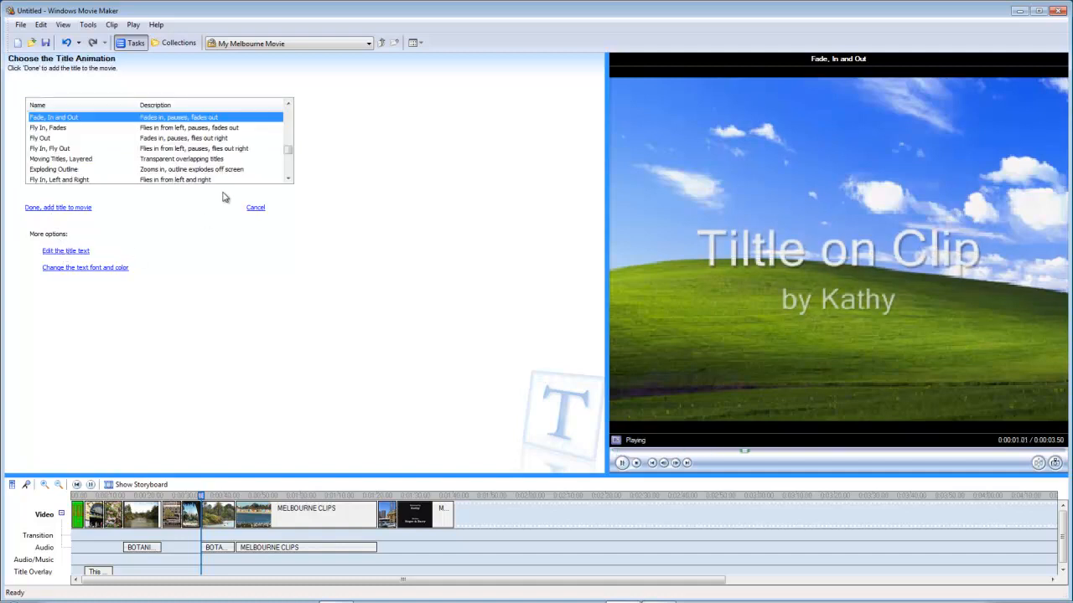
left_click_drag(288, 156, 288, 164)
left_click(50, 131)
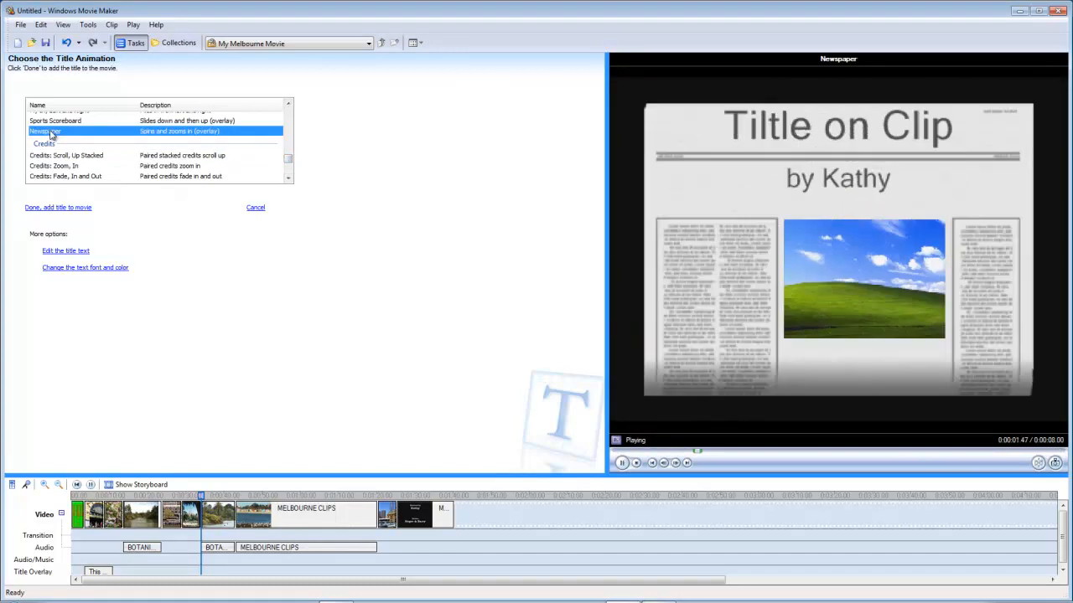
left_click(58, 207)
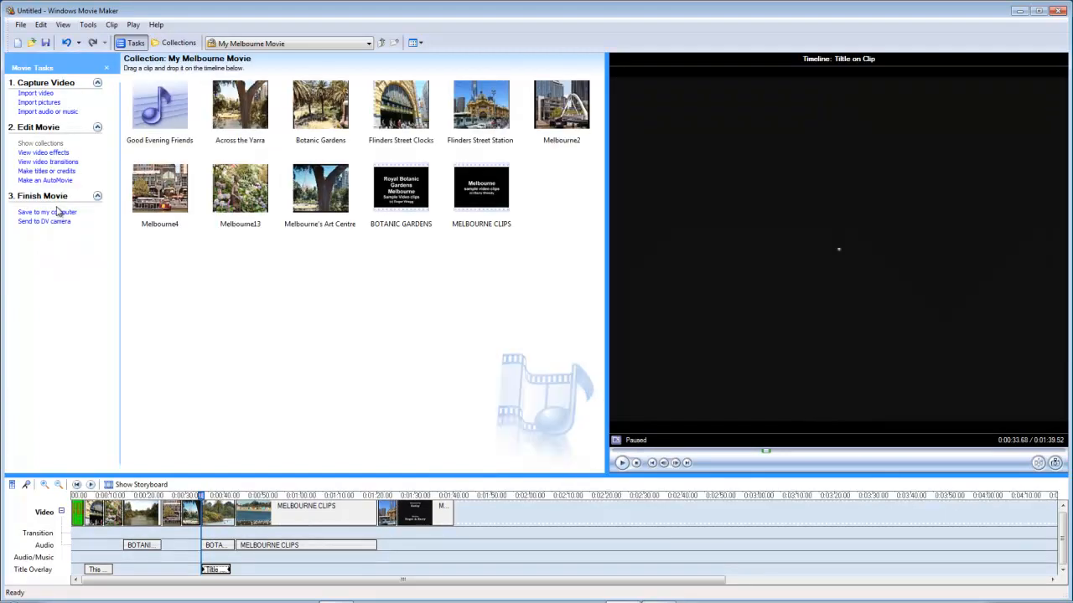
left_click(622, 463)
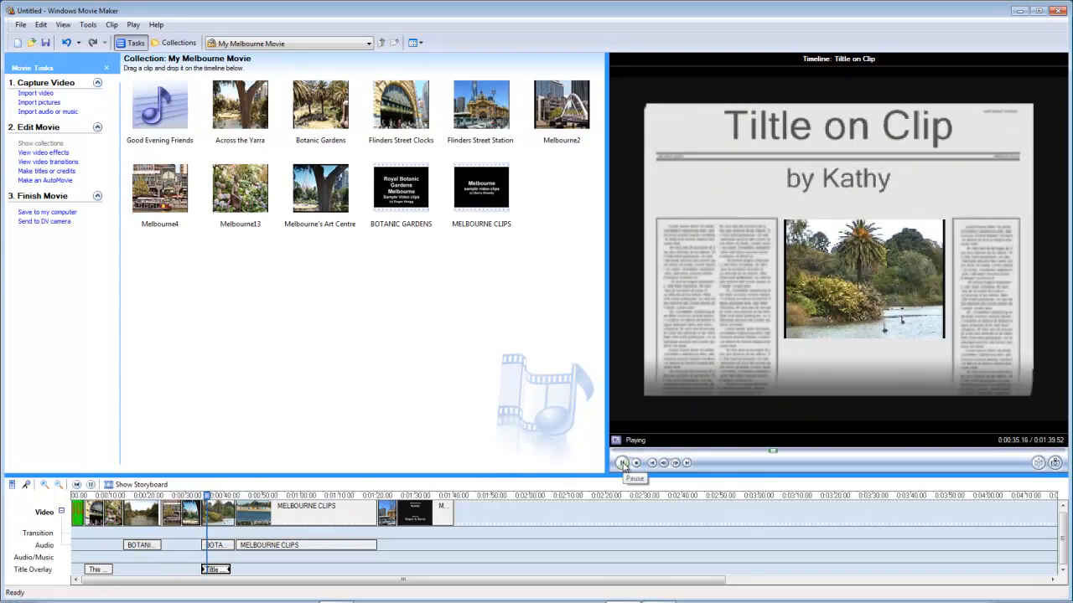
left_click(622, 463)
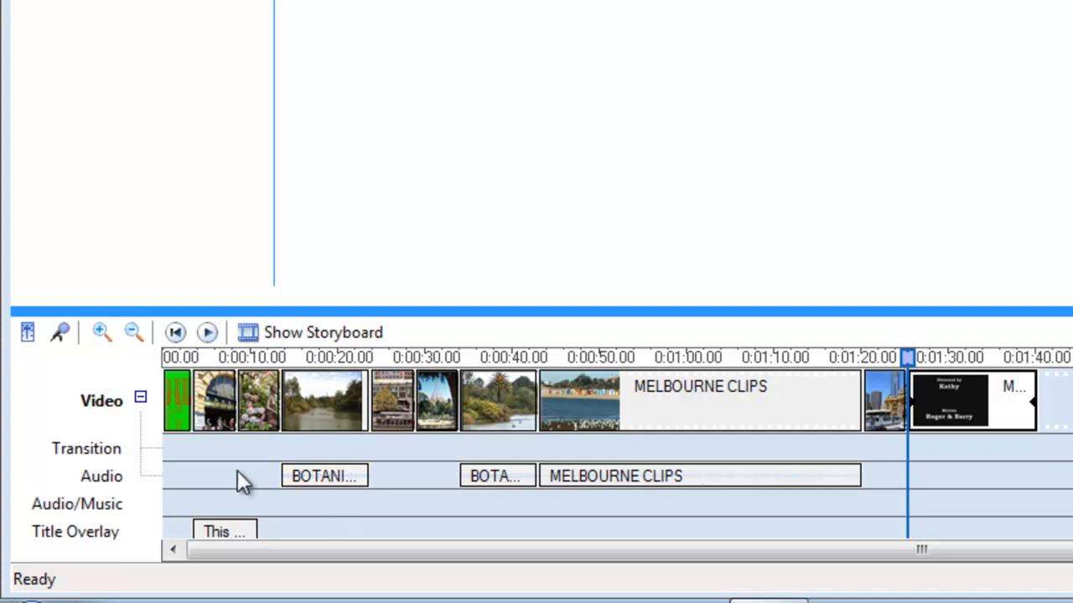
- Place the Good Evening Friends music at the start of the Audio/Music track and trim its end to match the end of the credits
left_click(140, 399)
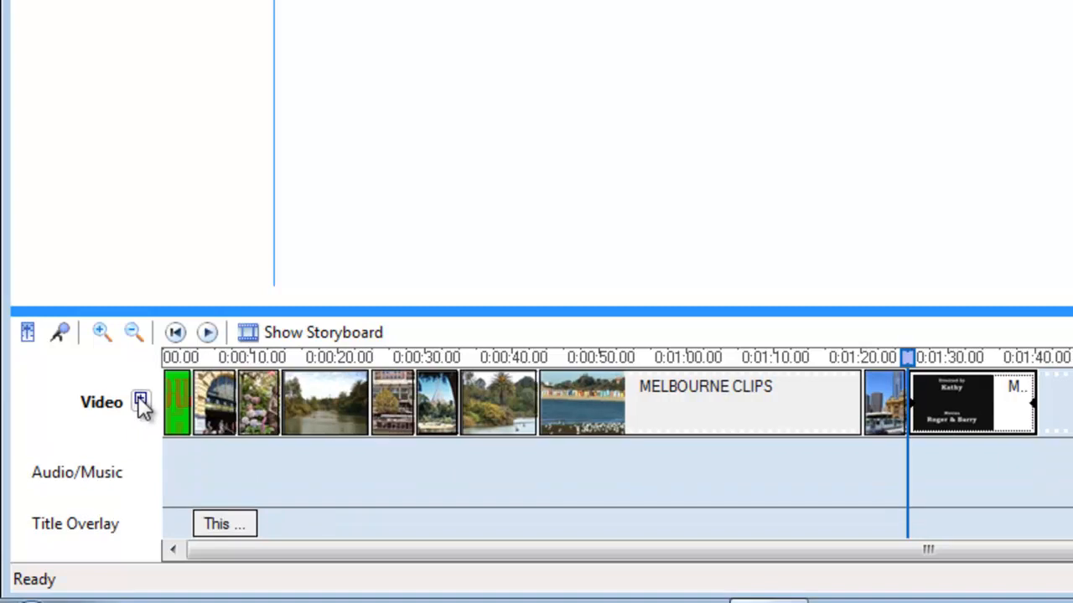
left_click(140, 401)
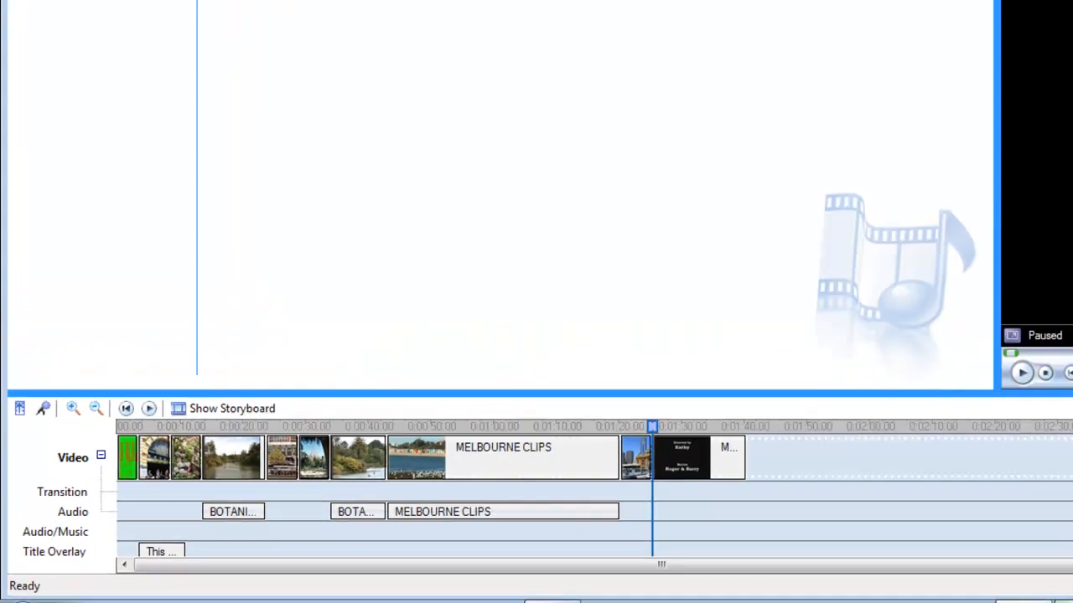
left_click_drag(159, 104, 74, 559)
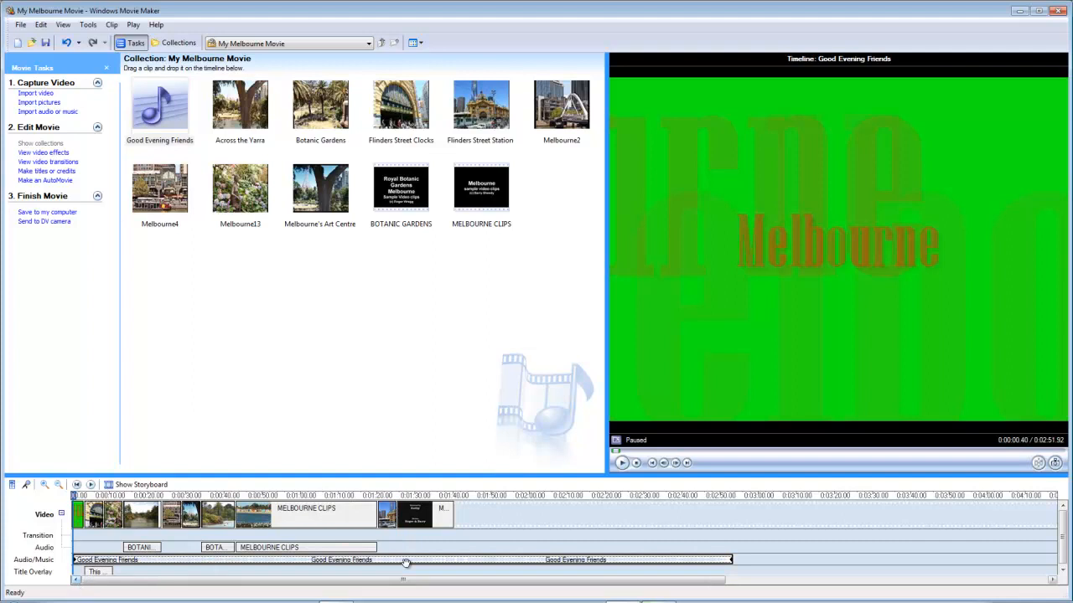
left_click_drag(729, 558, 453, 553)
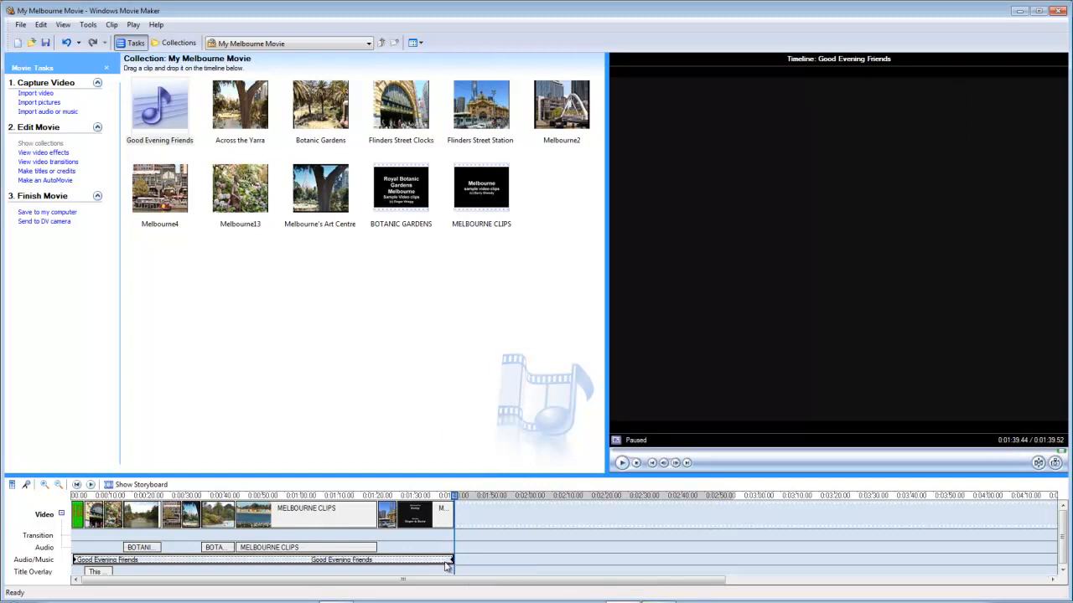
- Apply both Fade In and Fade Out to the Good Evening Friends music clip, then accept its volume level as set
right_click(447, 563)
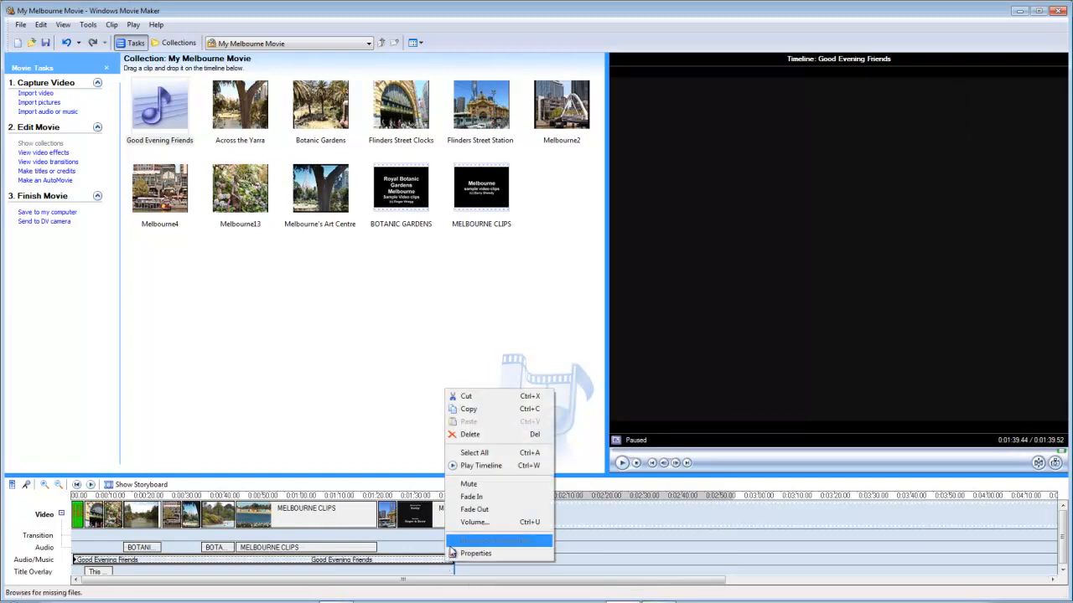
left_click(475, 508)
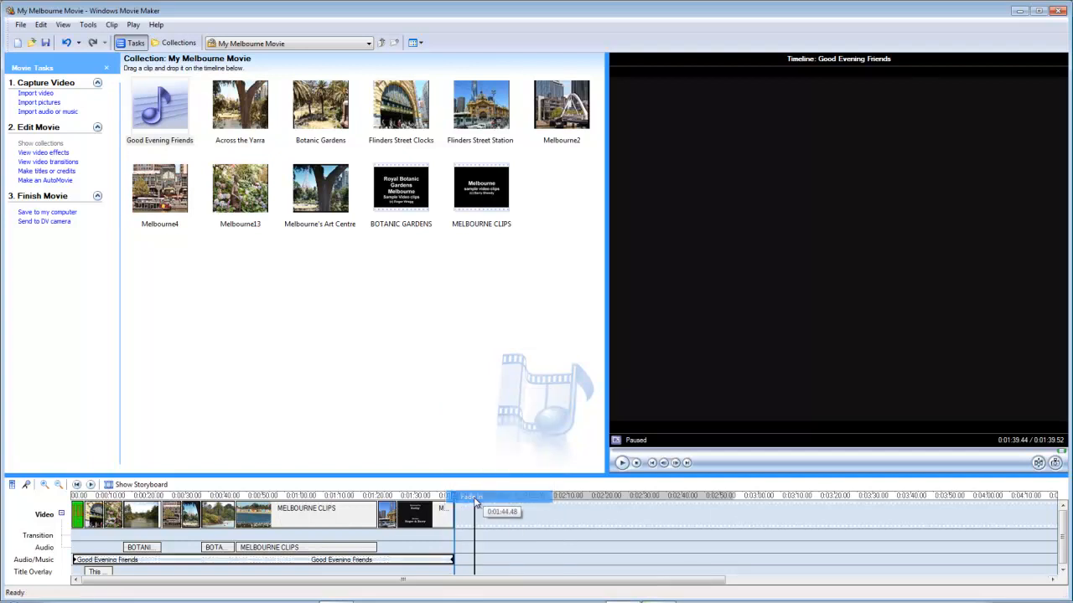
right_click(447, 561)
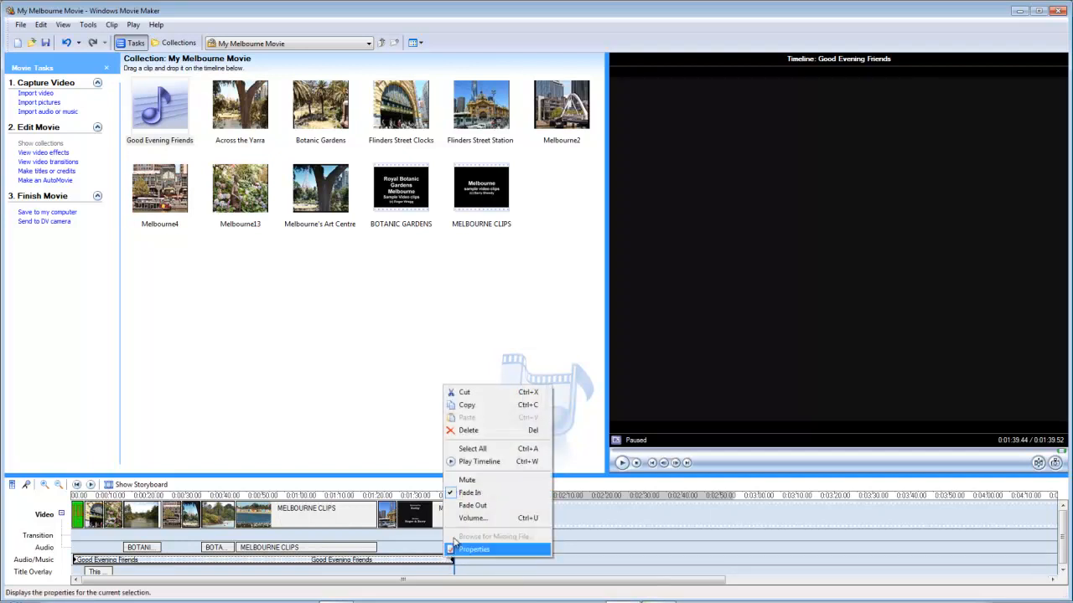
left_click(472, 508)
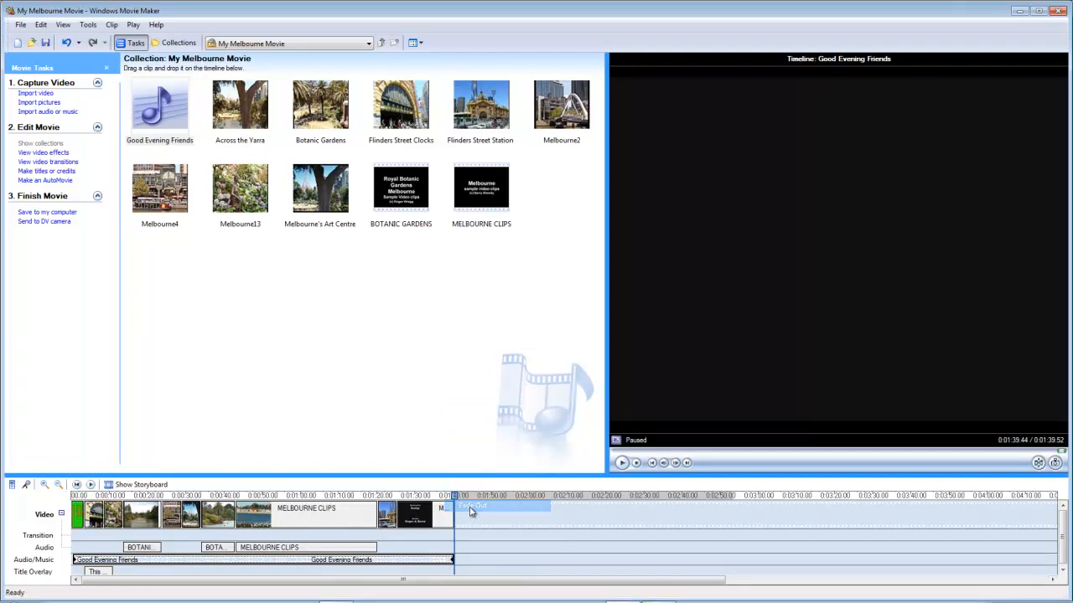
right_click(447, 561)
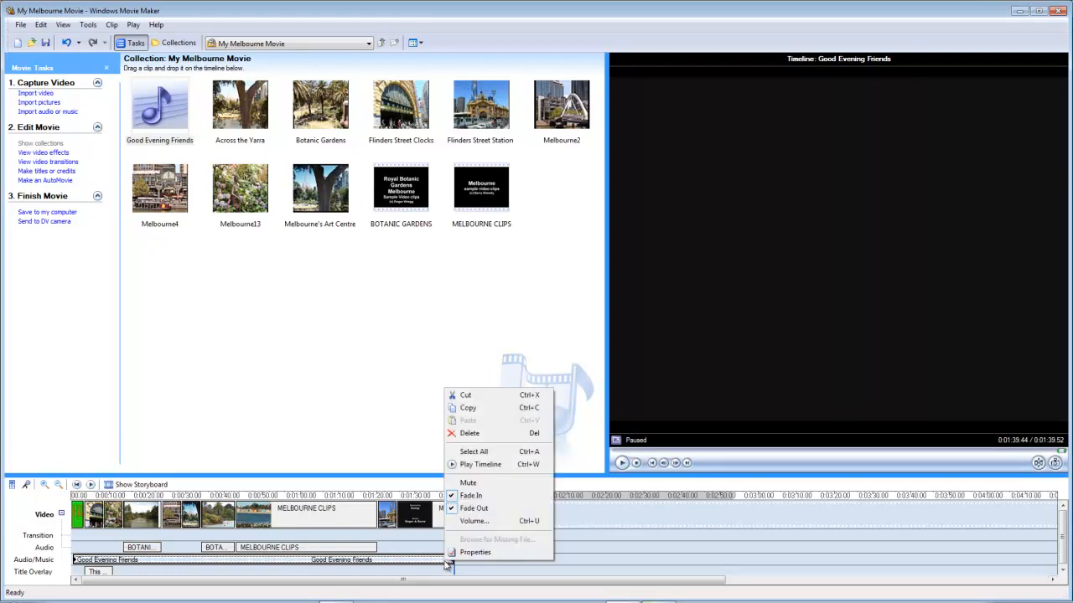
left_click(472, 520)
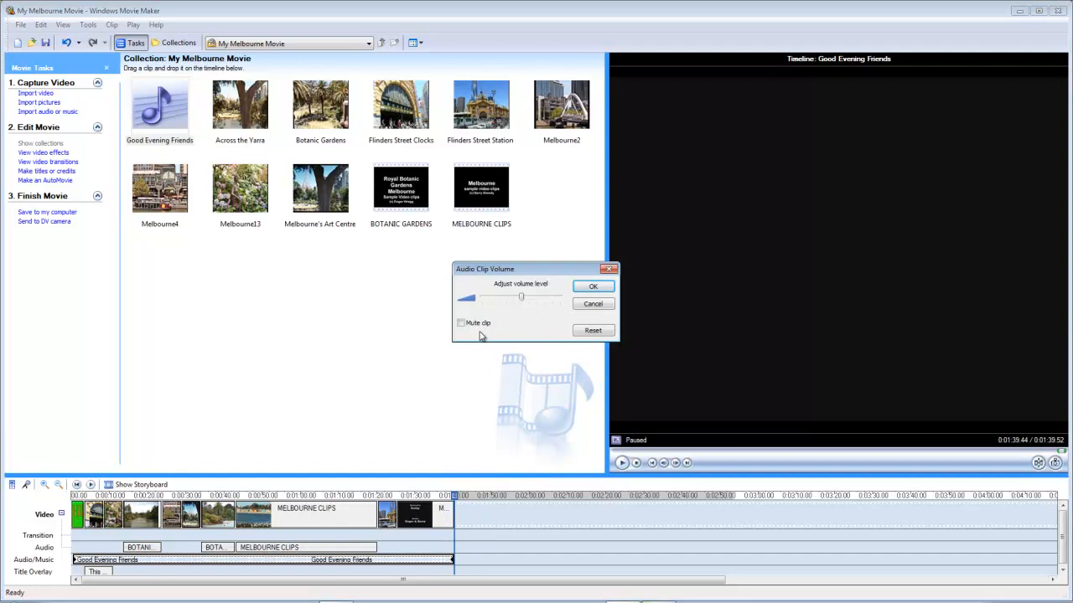
left_click(597, 289)
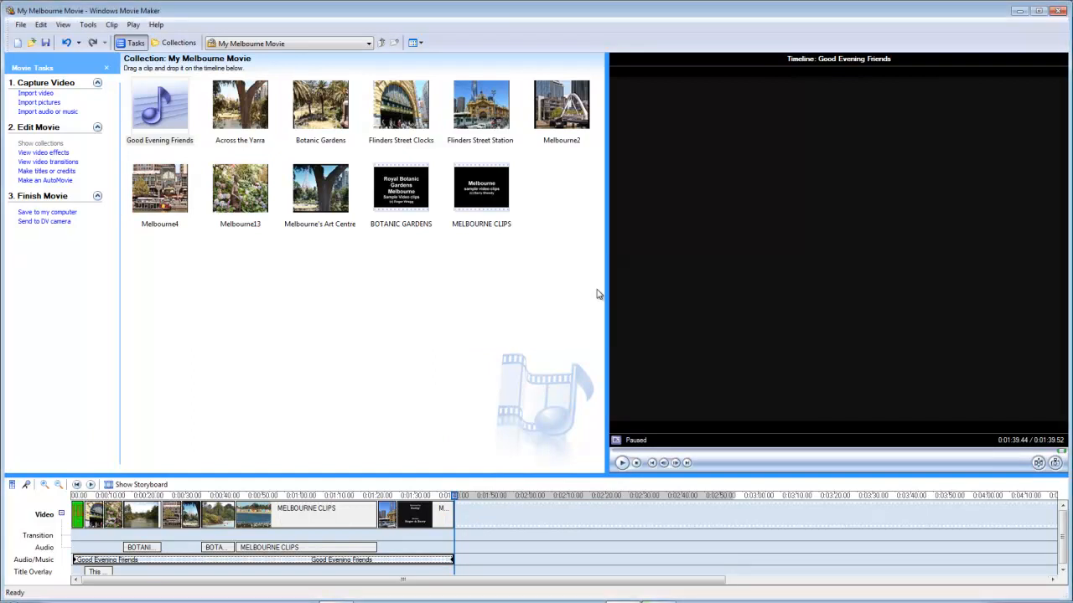
- Preview the opening of the movie with its music and inspect the audio level balance between the video sound and Audio/Music
left_click(84, 496)
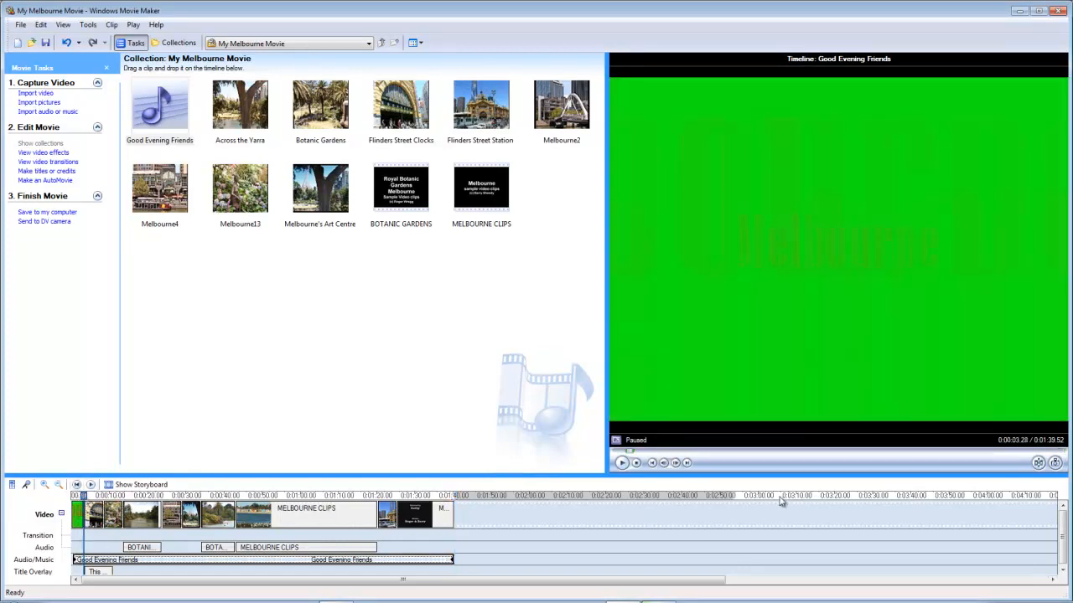
left_click(621, 463)
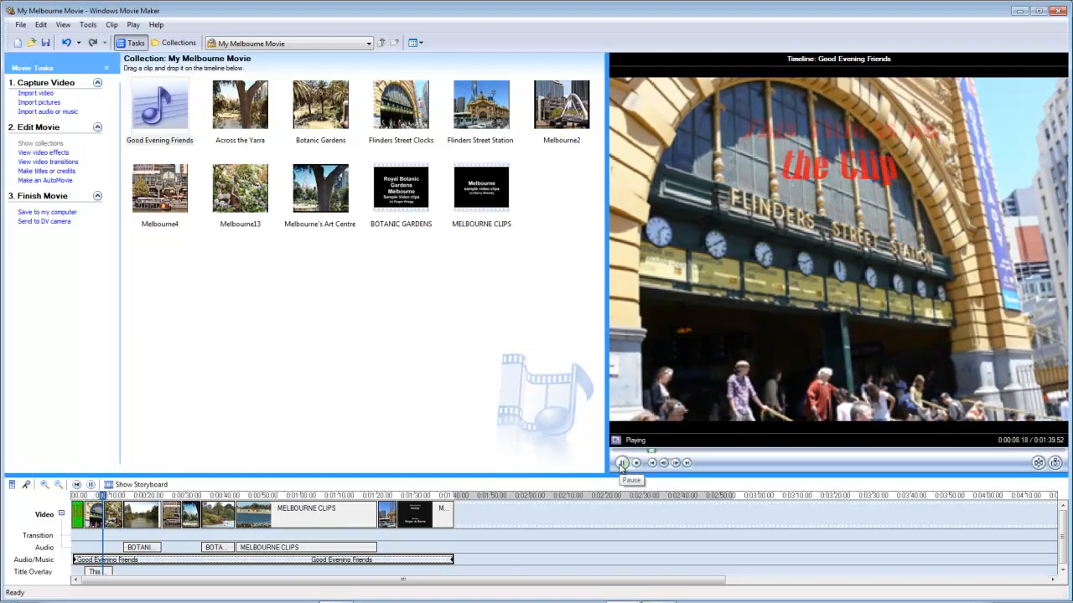
left_click(621, 462)
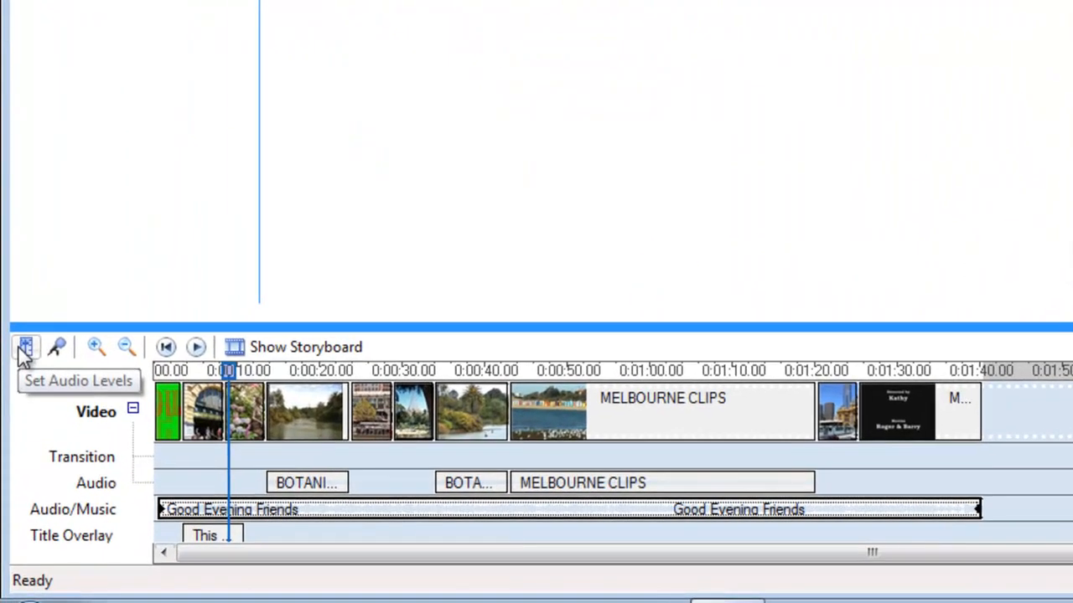
left_click(26, 351)
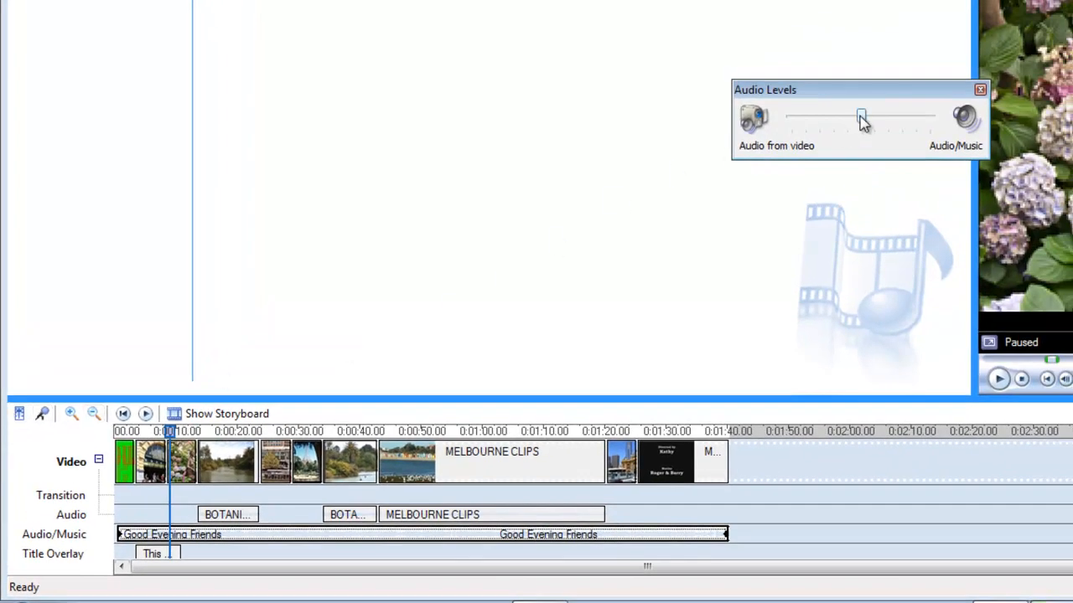
mouse_move(863, 122)
left_mouse_down()
mouse_move(952, 130)
mouse_move(767, 120)
mouse_move(863, 130)
left_mouse_up()
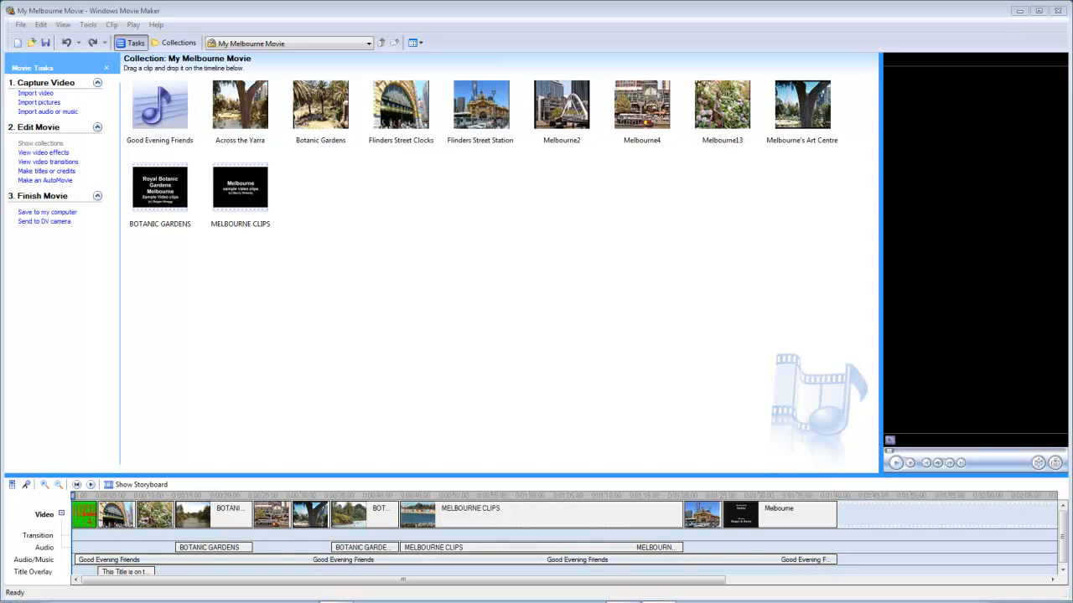
- Delete the Good Evening Friends music from the timeline and open Narrate Timeline at the end of the first BOTANIC GARDENS clip
left_click(574, 563)
key("Delete")
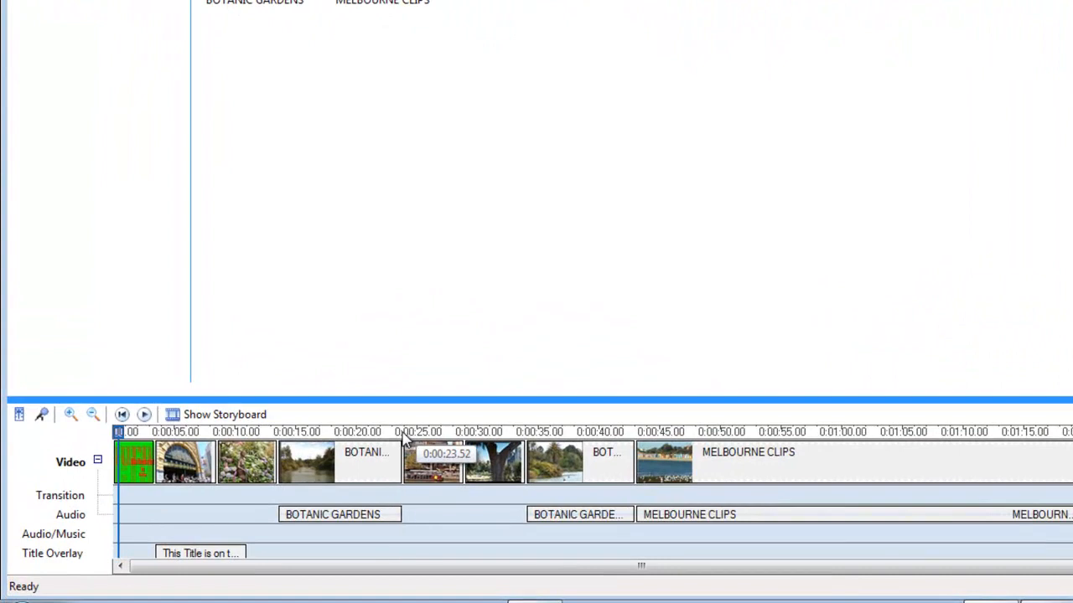
left_click(404, 442)
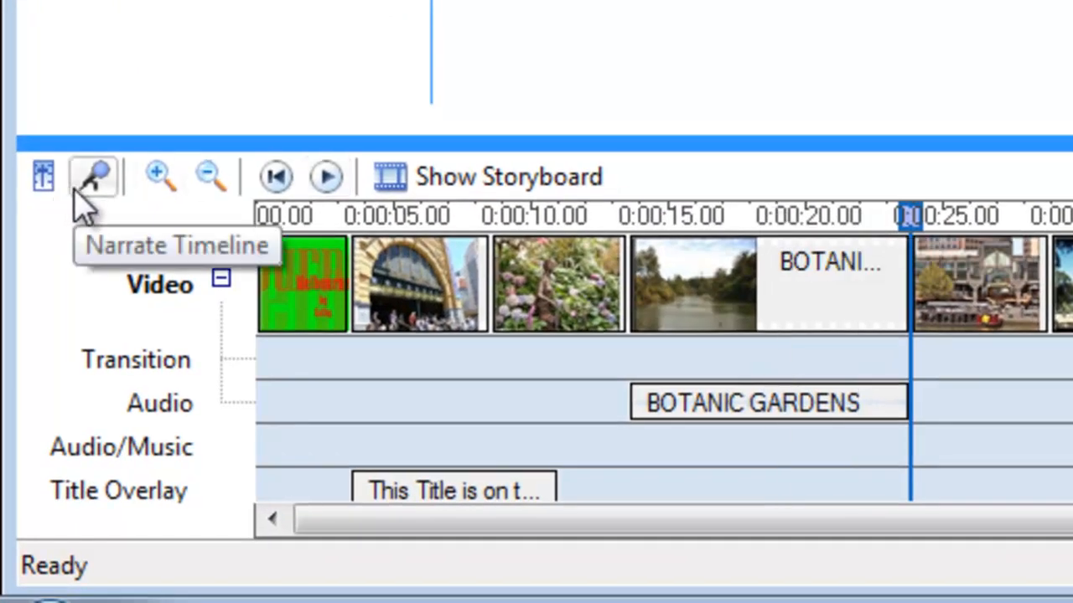
left_click(75, 191)
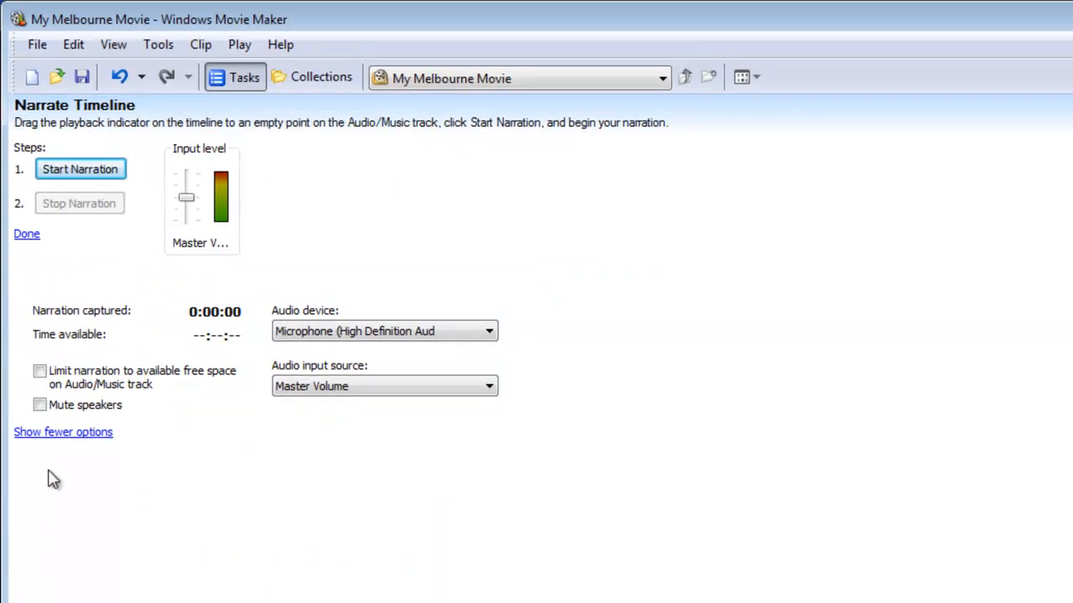
- Show the additional narration options, keep the High Definition Audio microphone as the audio device, and mute the speakers
left_click(67, 434)
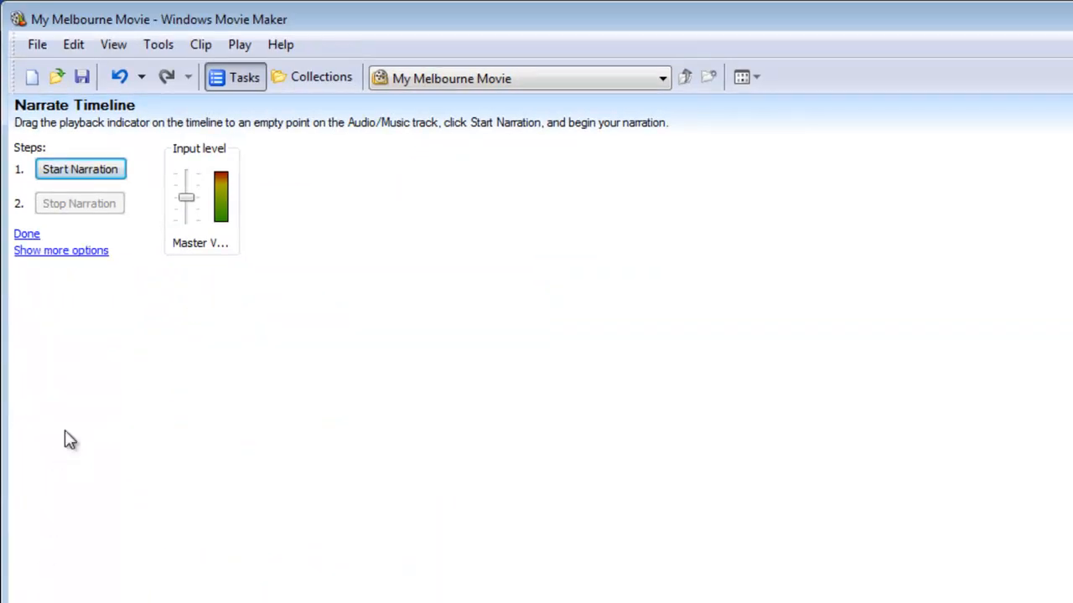
left_click(79, 253)
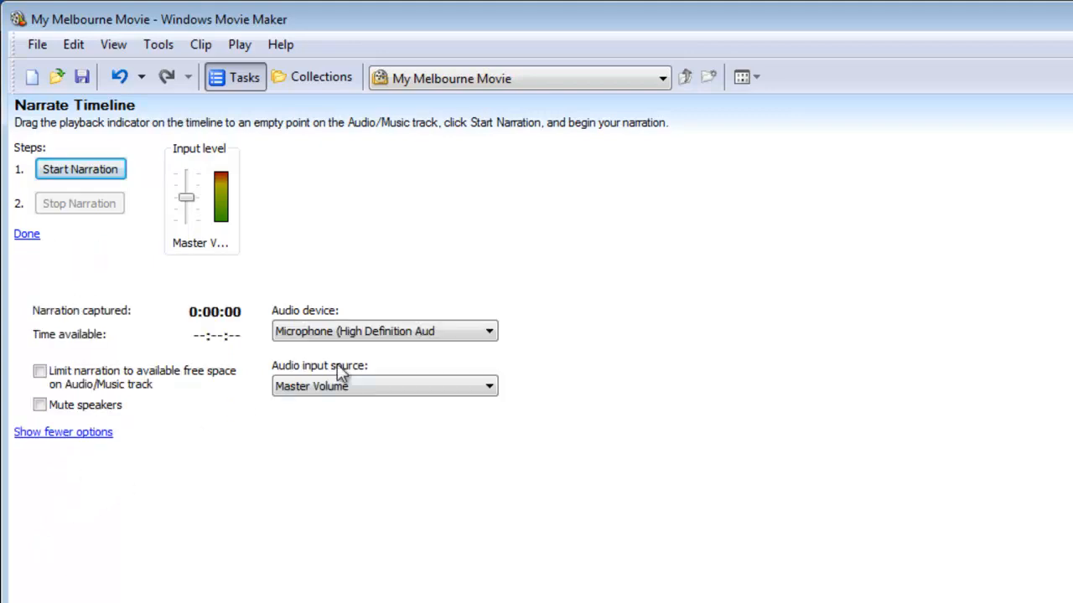
left_click(491, 333)
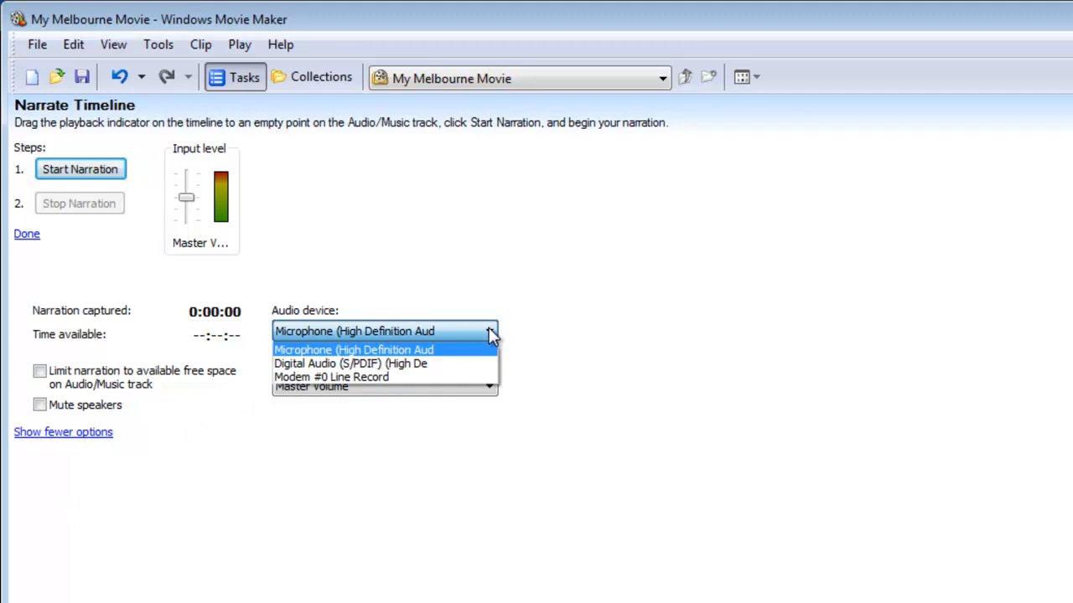
left_click(543, 349)
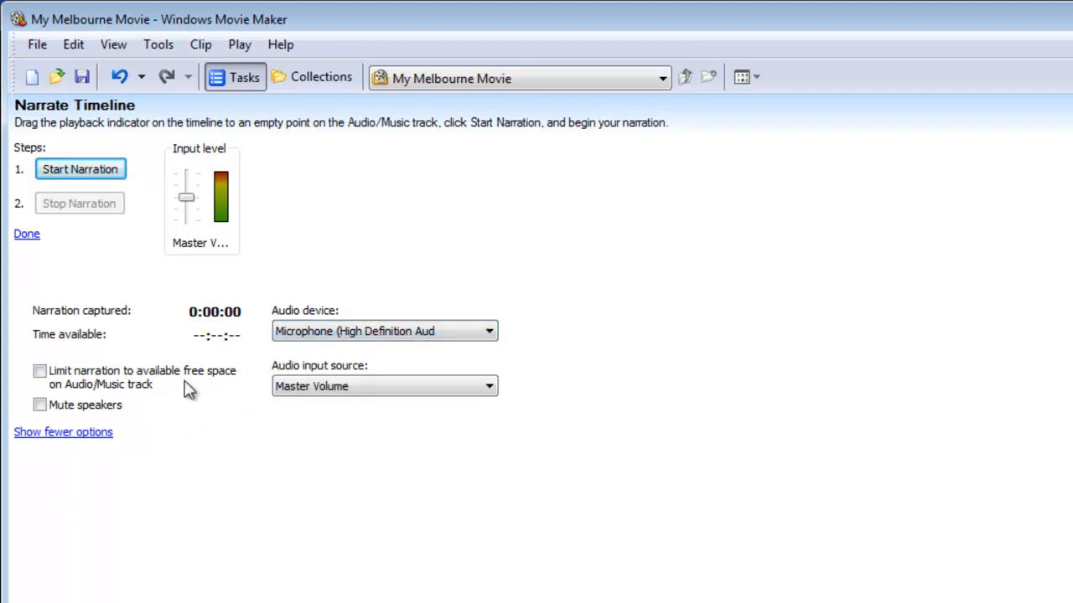
left_click(40, 406)
- Record about 12 seconds of narration, save it as My Melbourne Movie Narration.WMA, and play it back with the speakers unmuted
left_click(71, 170)
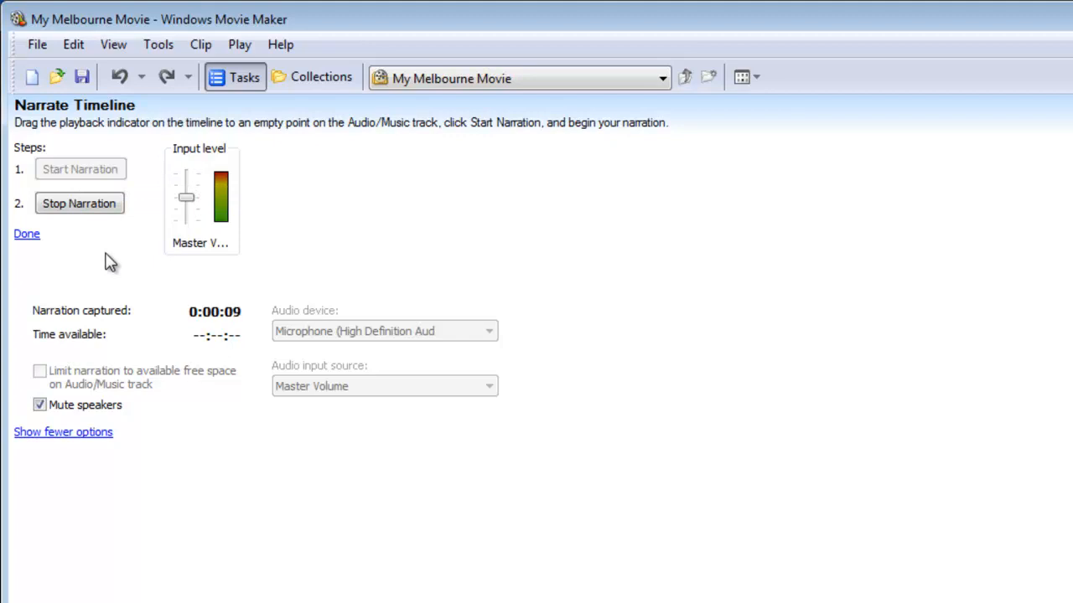
left_click(92, 209)
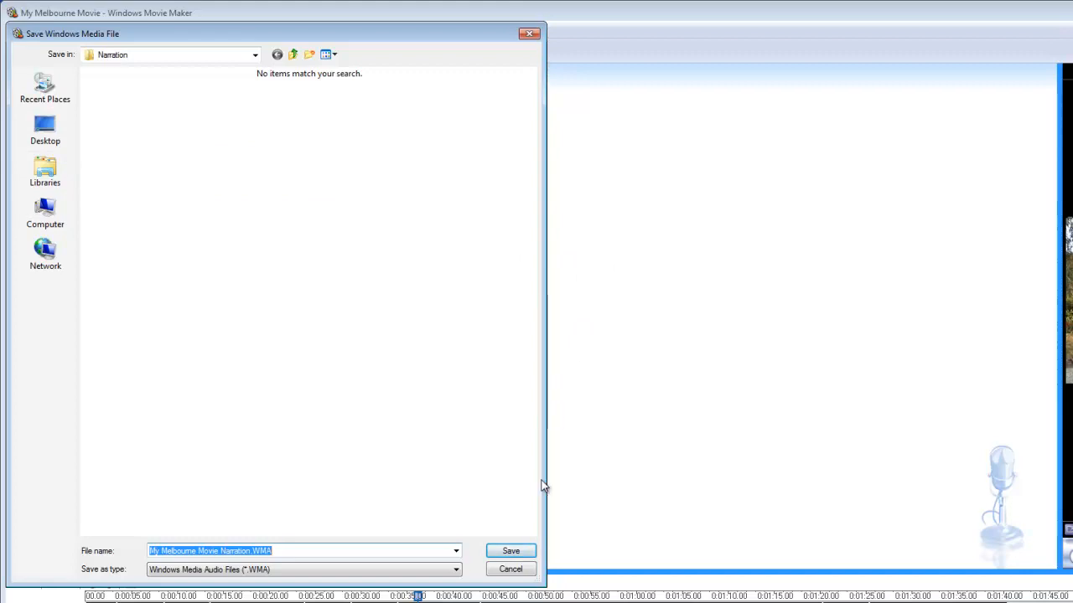
left_click(517, 555)
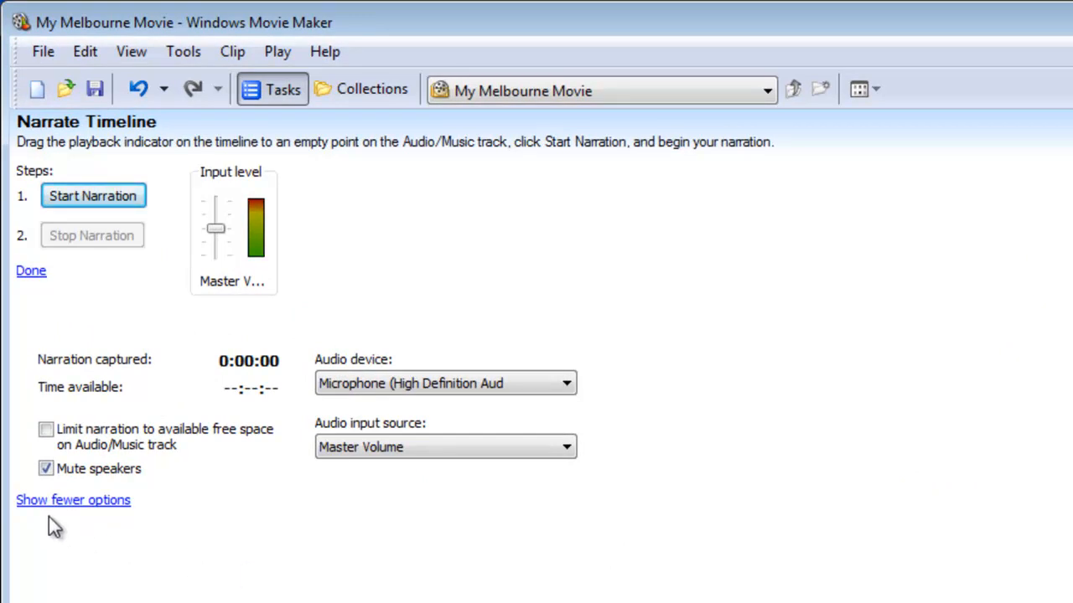
left_click(42, 468)
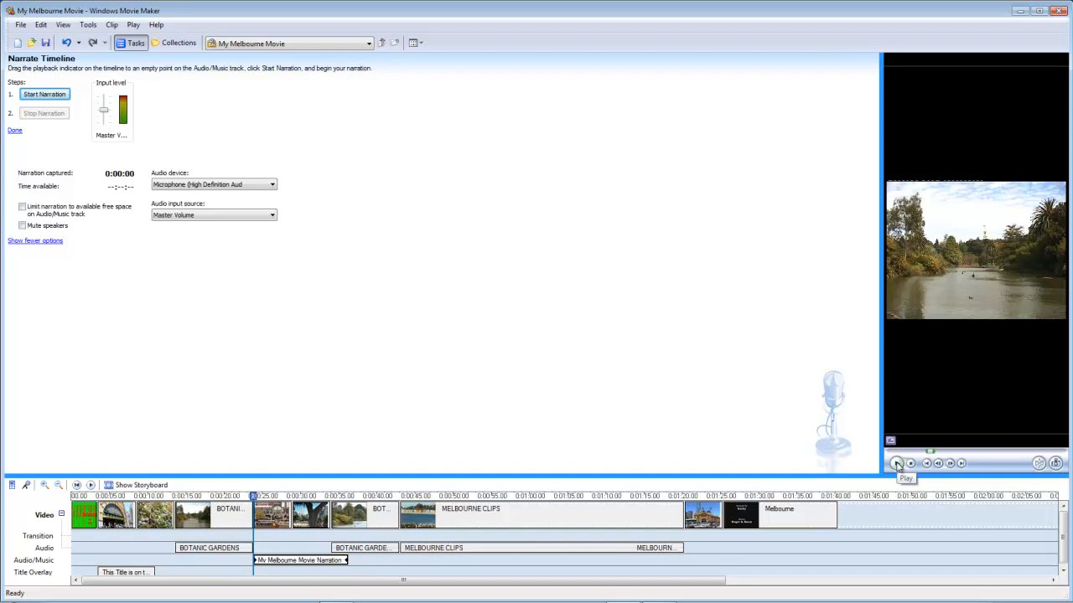
left_click(897, 464)
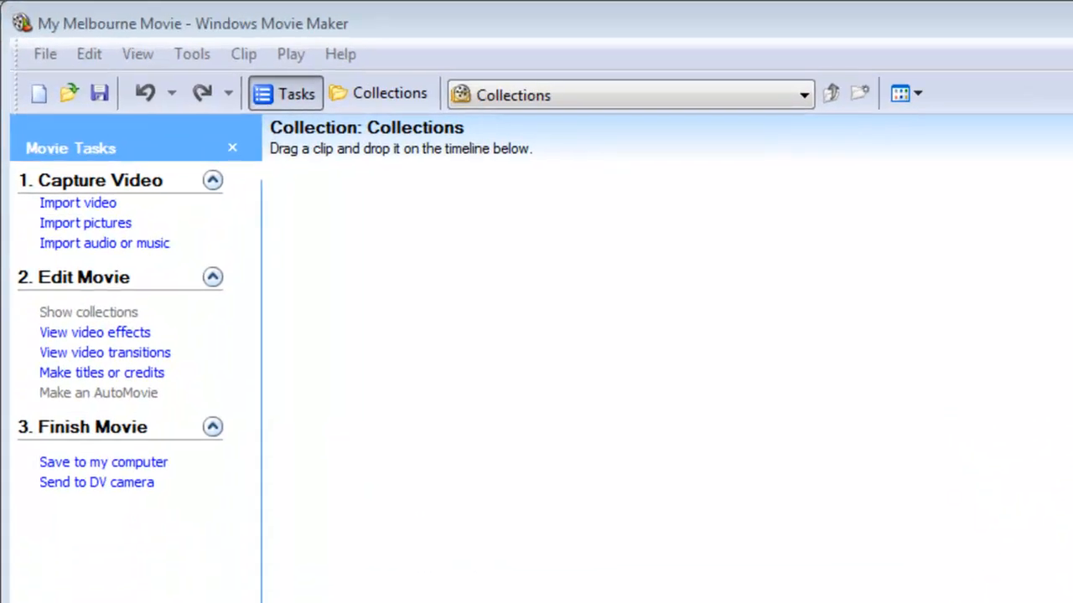
- Save the movie to the computer as My Melbourne Movie in My Videos, using the DV-AVI (PAL) setting
left_click(108, 473)
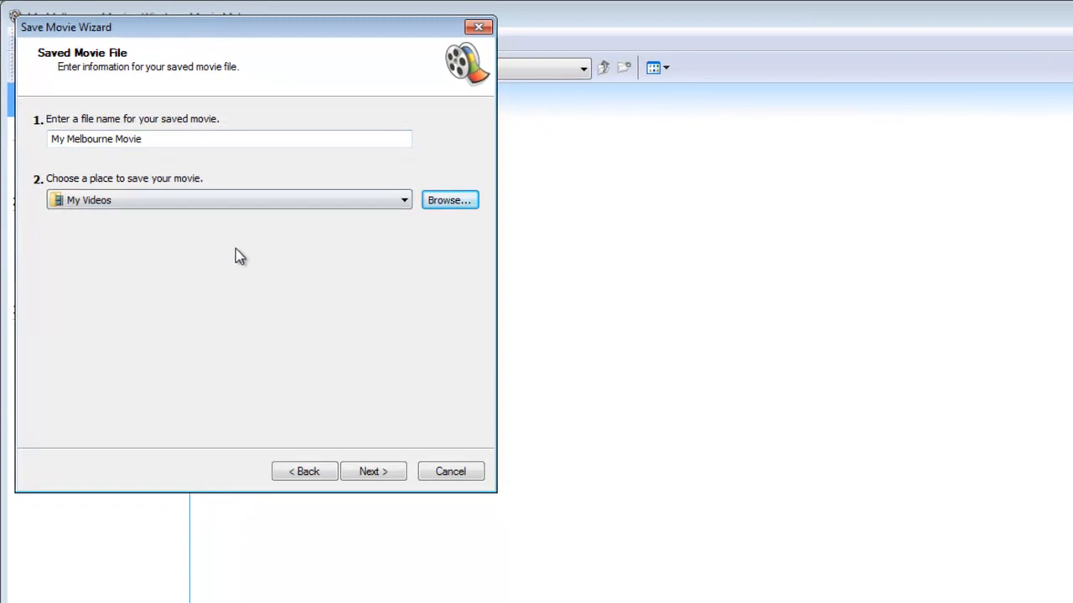
left_click(374, 472)
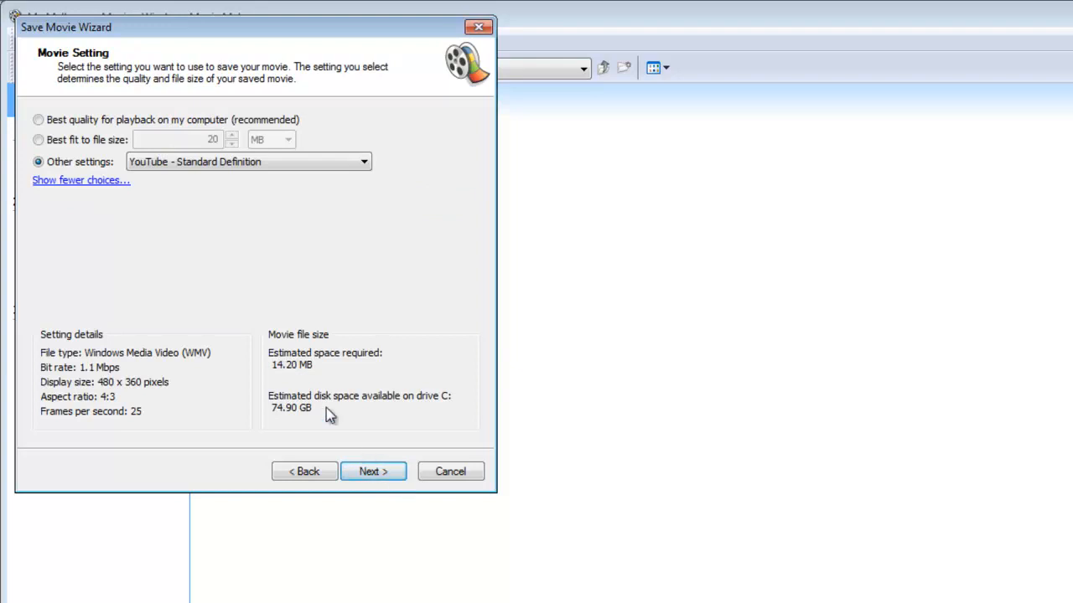
left_click(74, 183)
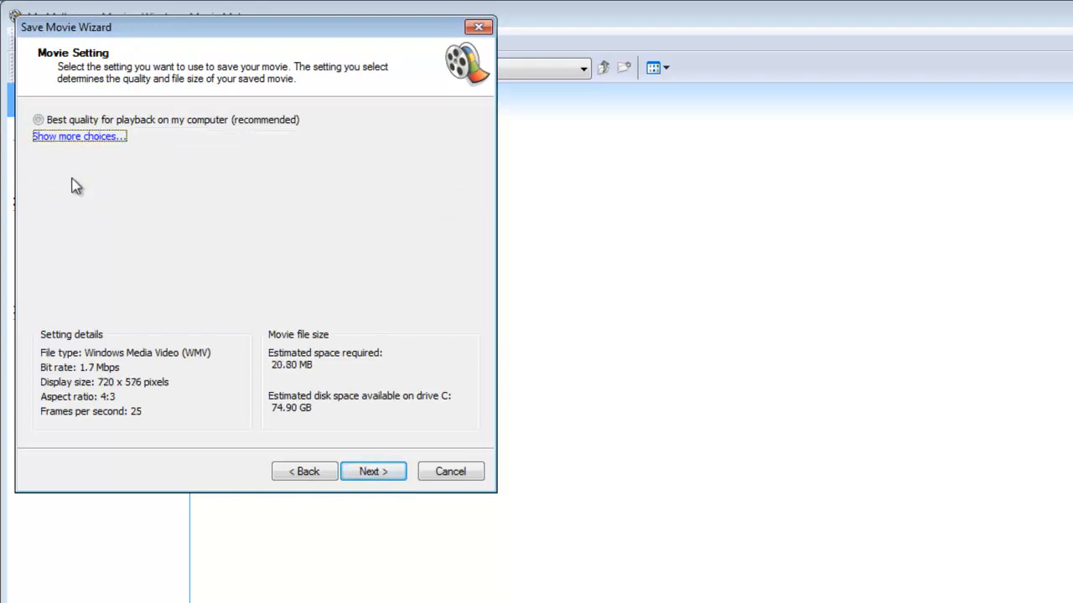
left_click(52, 138)
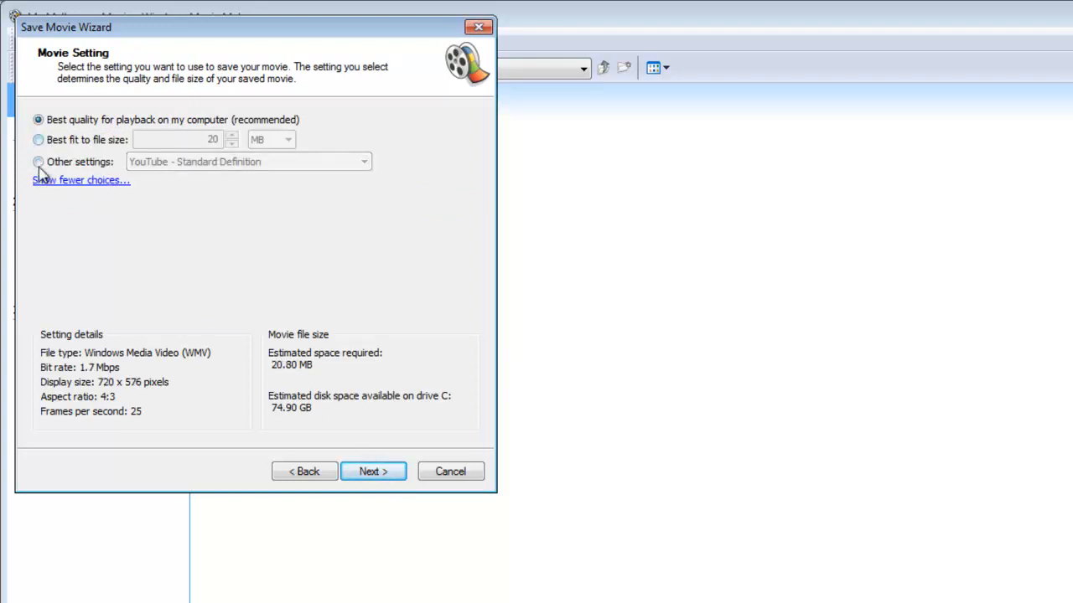
left_click(38, 163)
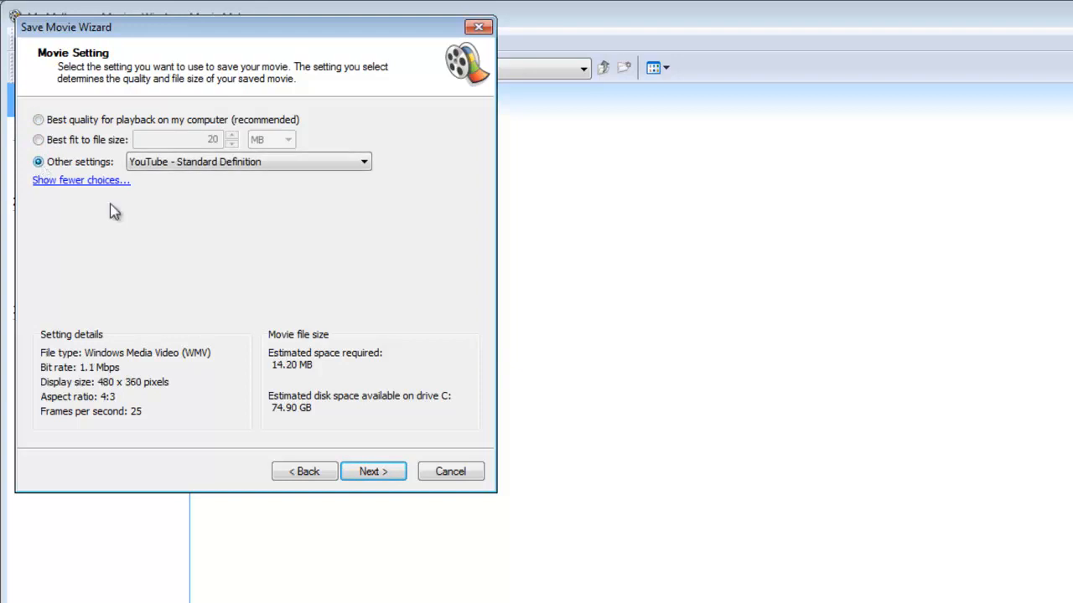
left_click(364, 163)
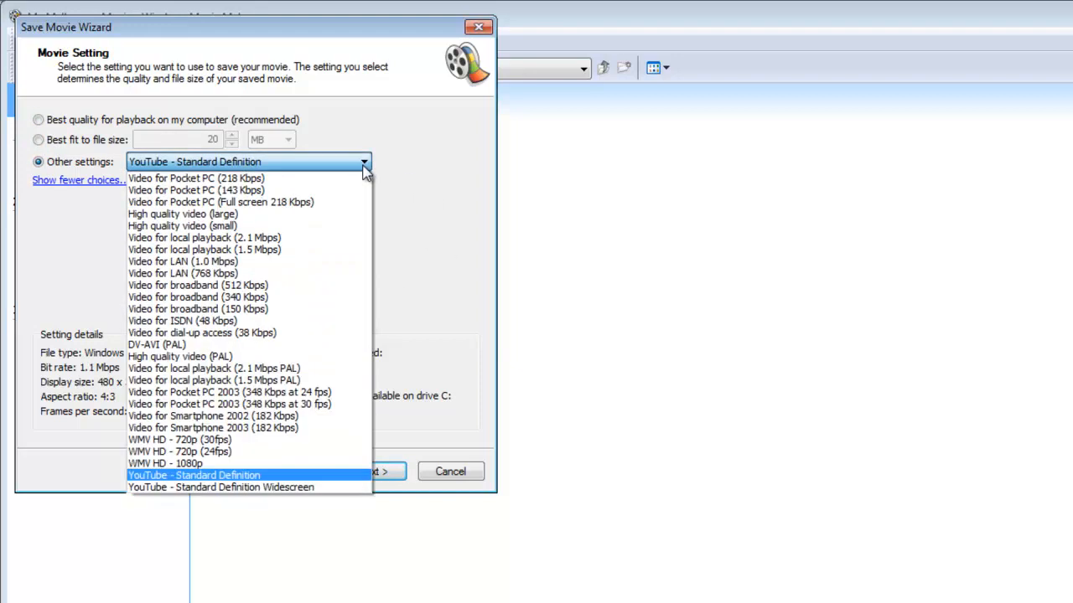
key("d")
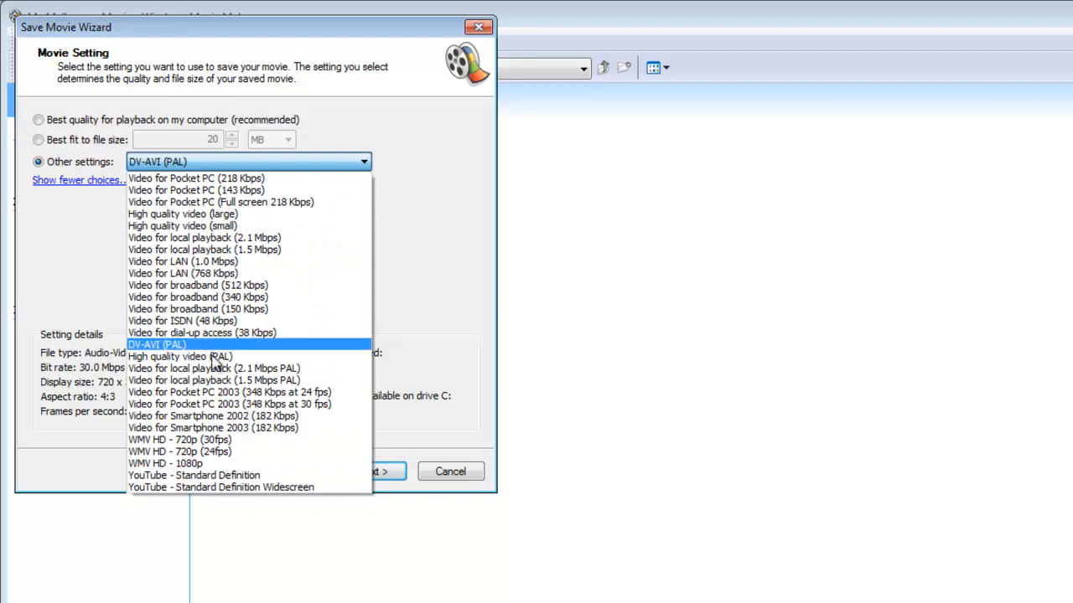
left_click(160, 345)
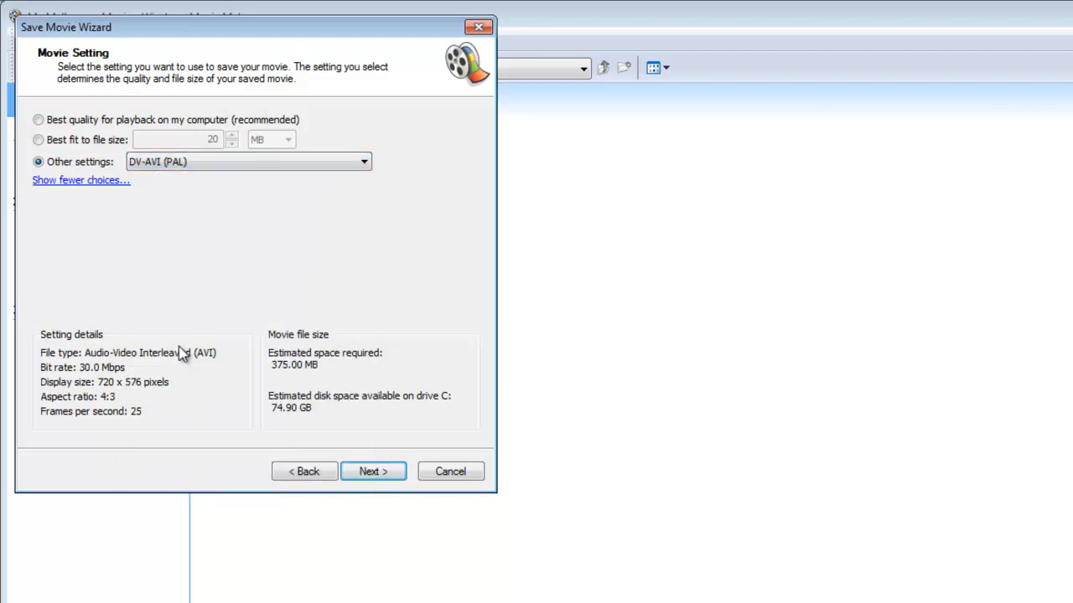
left_click(379, 475)
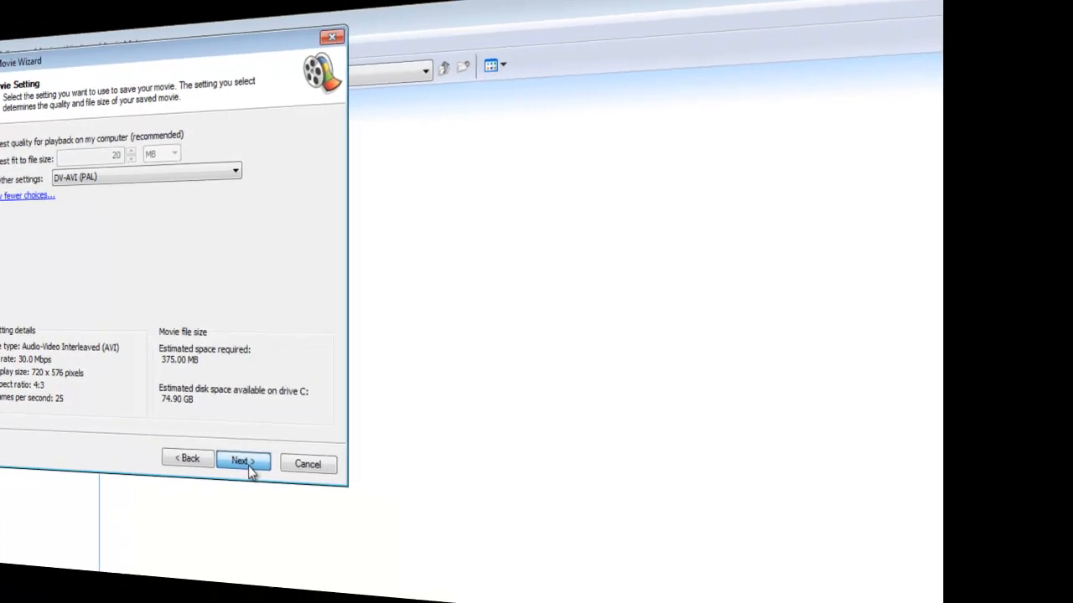